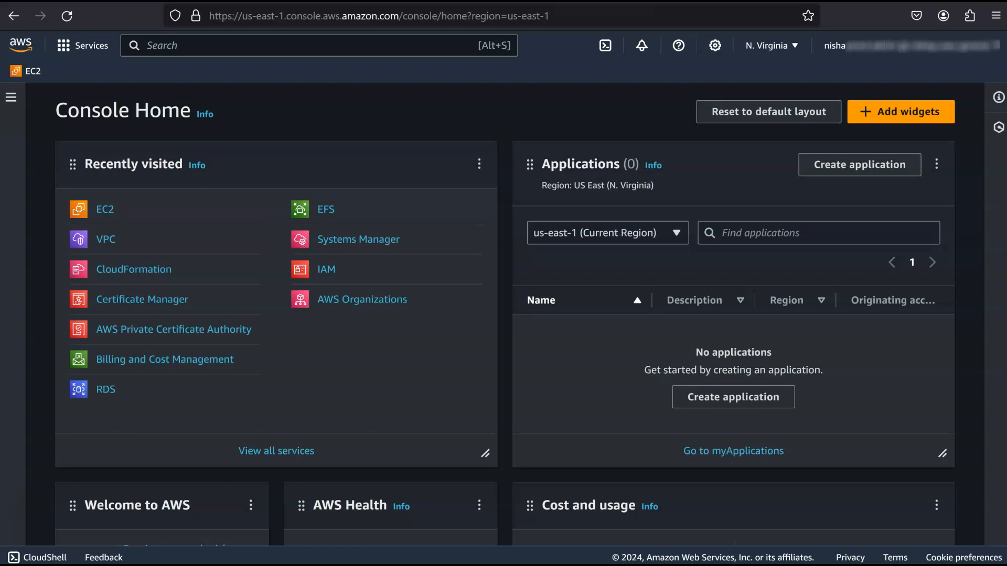
Open the EC2 service, go to its security groups, and start creating a new security group
left_click(274, 48)
type("ec2")
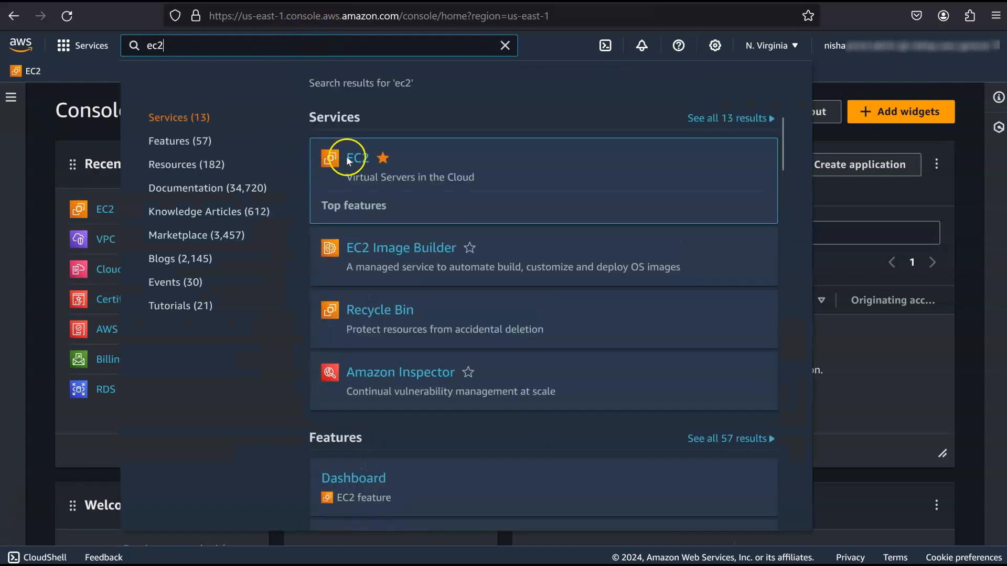
left_click(352, 159)
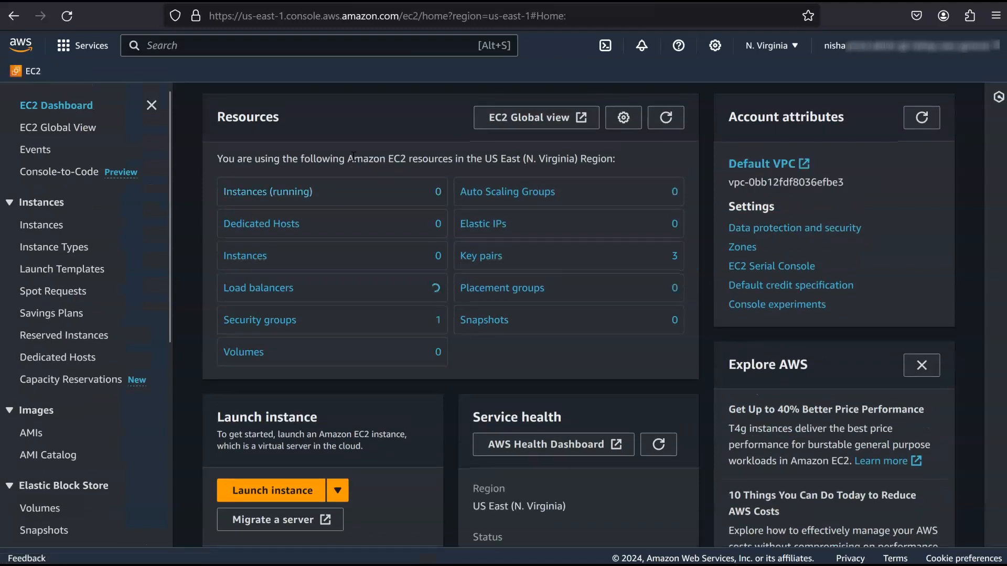
left_click(289, 320)
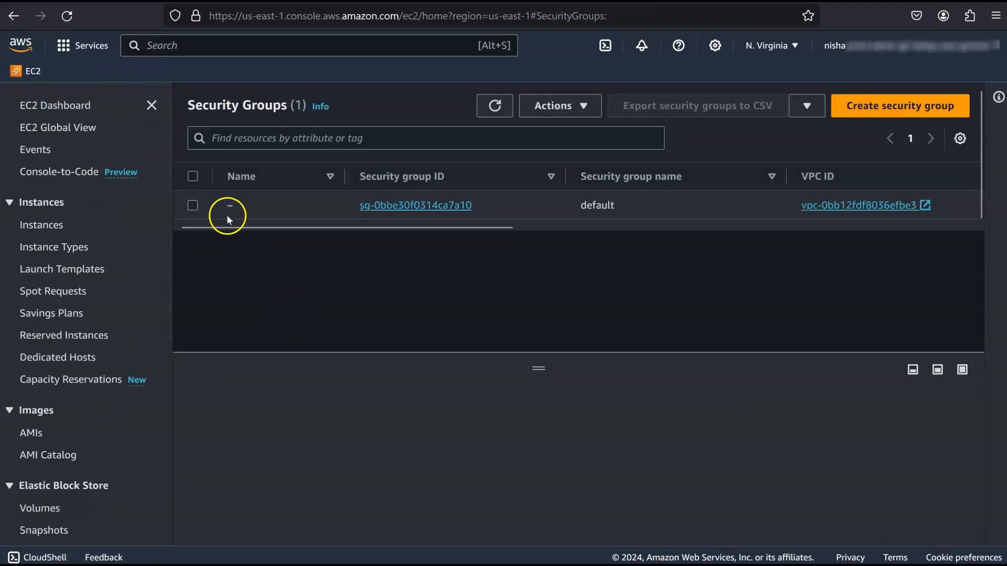
left_click_drag(254, 227, 240, 250)
left_click(903, 105)
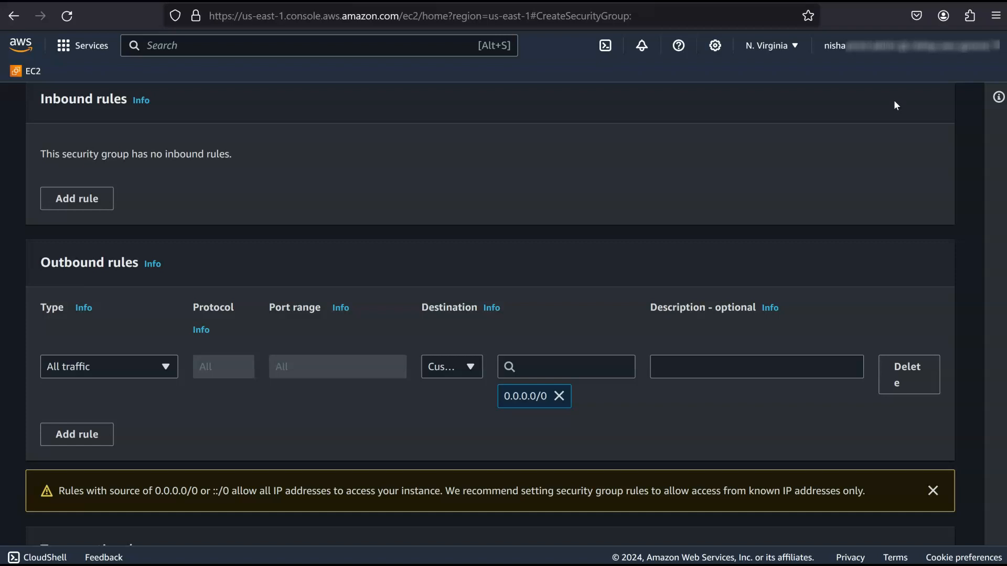
scroll(690, 231, "up", 7)
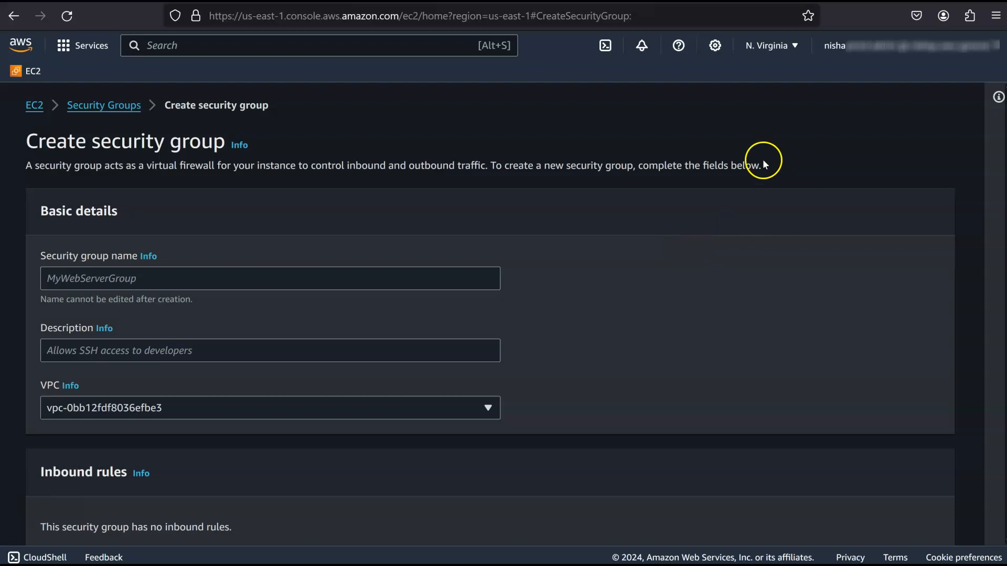
Name the new security group LoadBalancer-SG
left_click(401, 278)
type("Load")
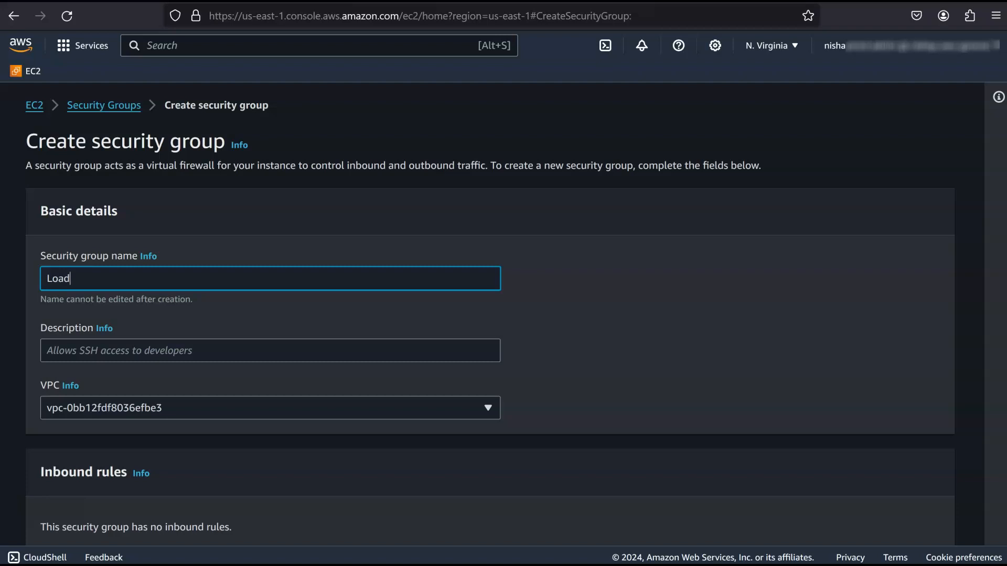
type("Balancer-SG")
key("Tab")
key("Tab")
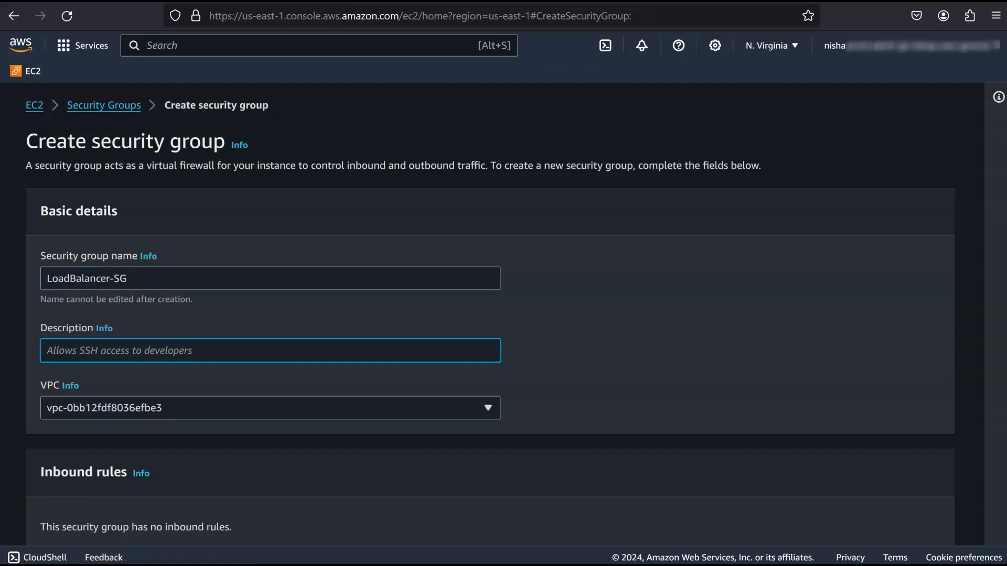
Describe the security group as "security group for the load balancer" and assign it to the default VPC
type("security ")
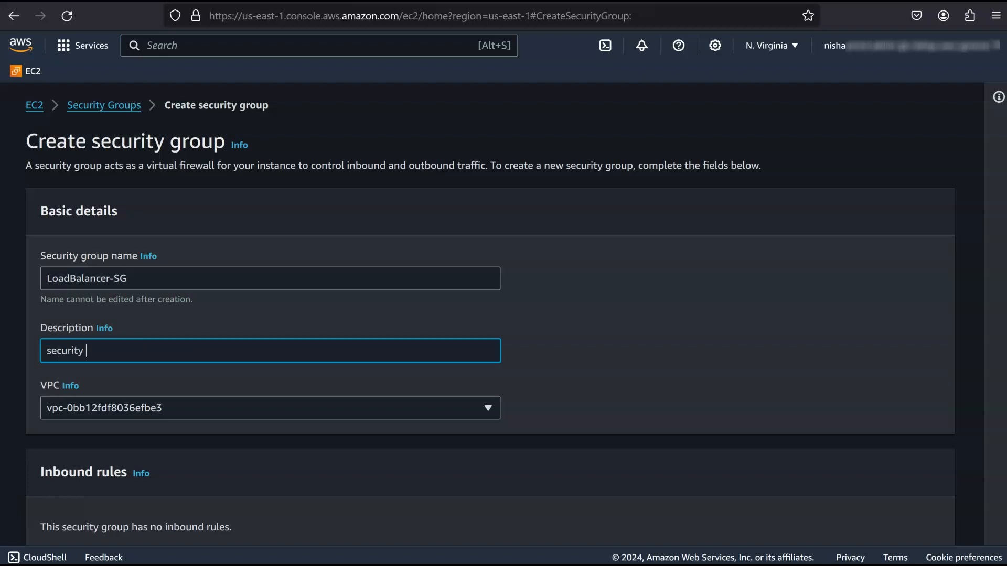
type("group for the load ")
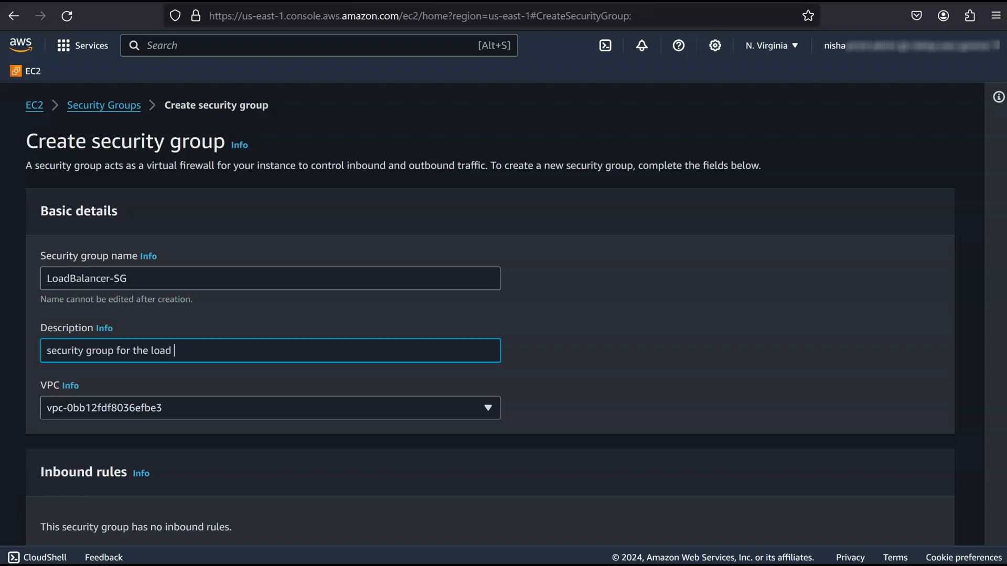
type("balancer")
left_click(482, 409)
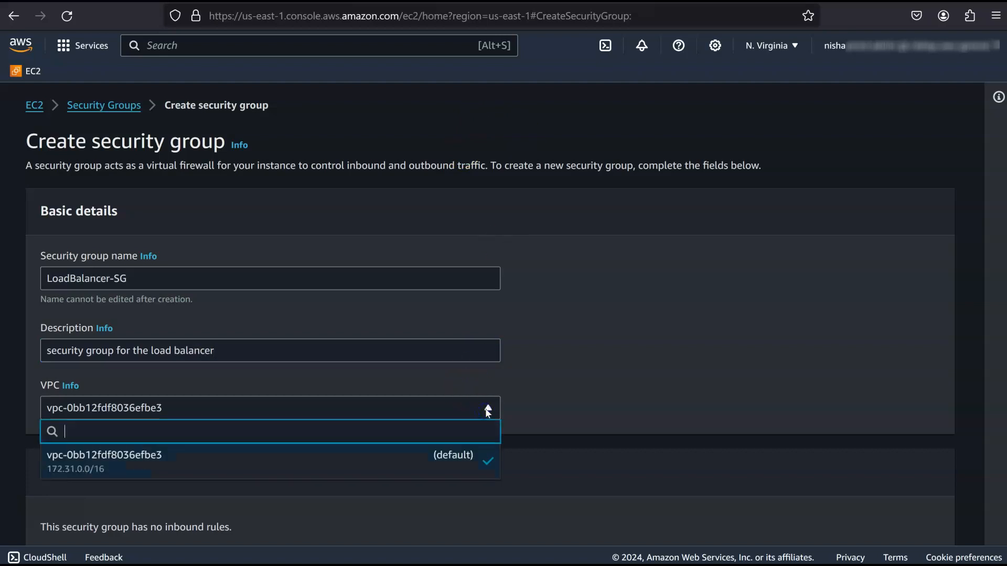
left_click(339, 456)
Add an inbound rule to the security group and set its type to HTTP
scroll(746, 290, "down", 5)
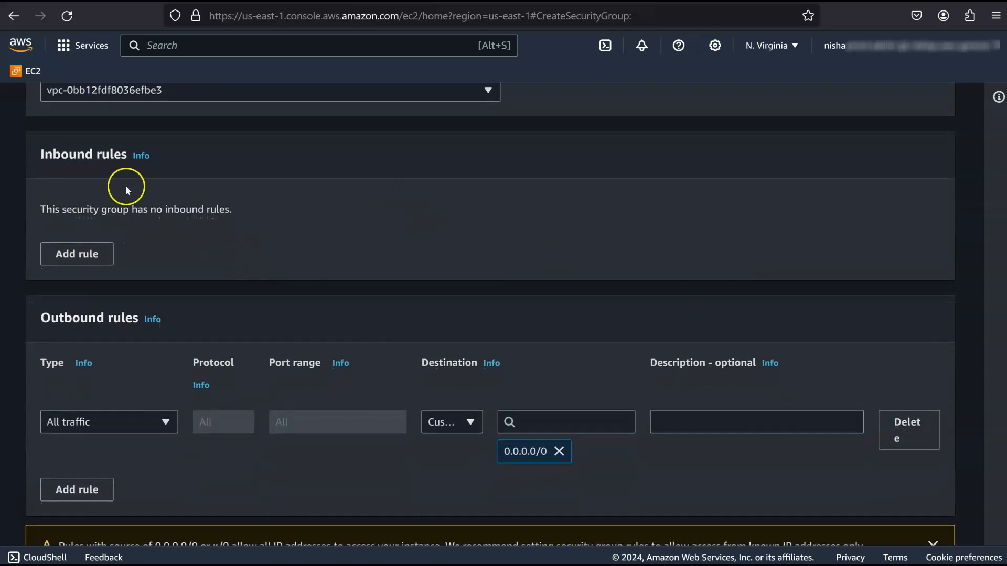
left_click(75, 257)
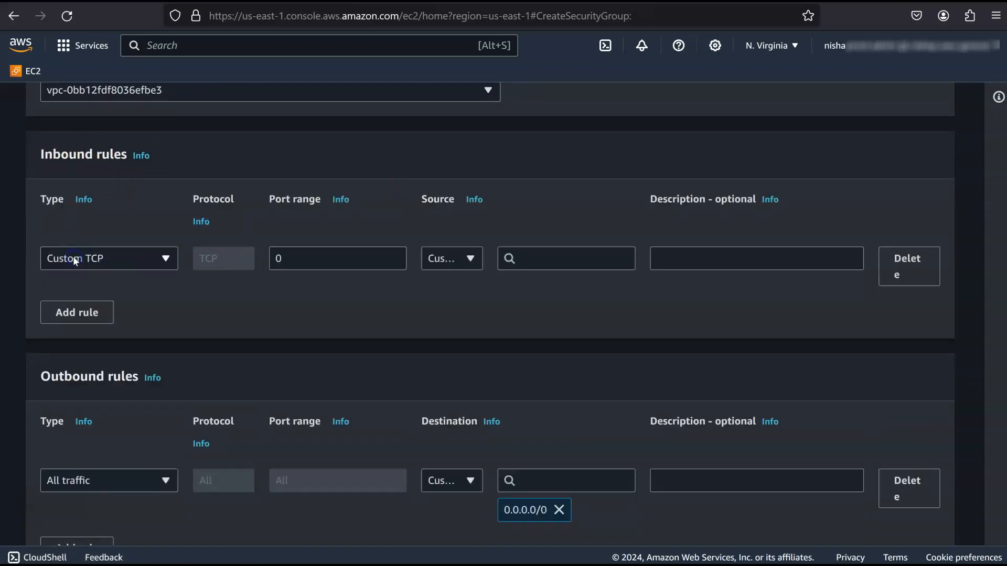
left_click(118, 268)
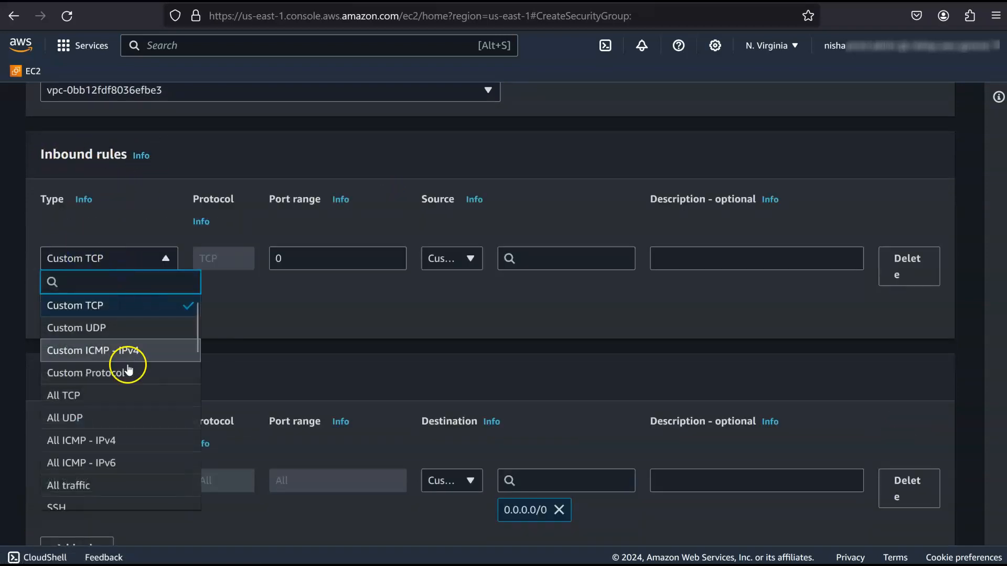
scroll(128, 371, "down", 5)
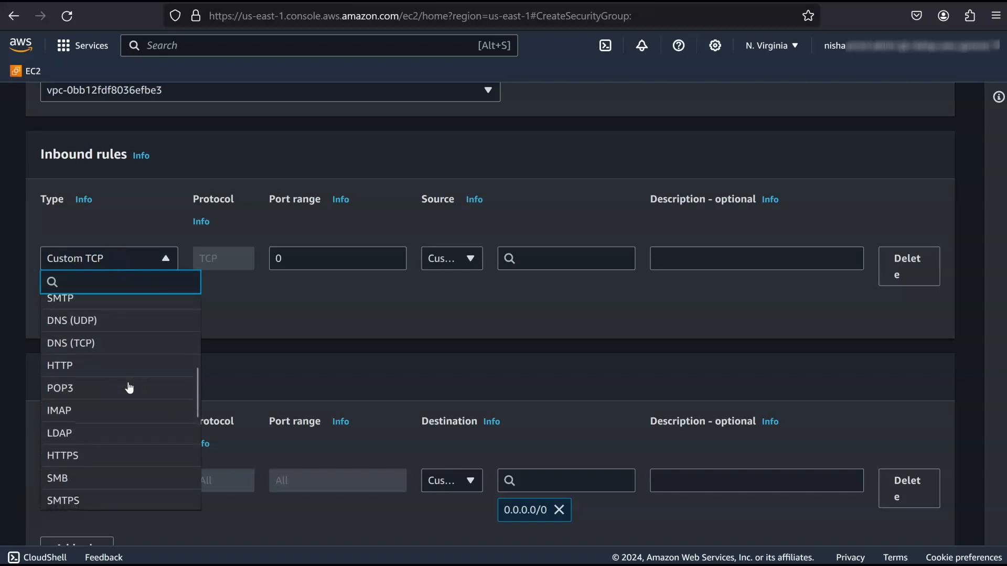
scroll(126, 390, "down", 2)
scroll(124, 393, "down", 1)
scroll(108, 359, "up", 3)
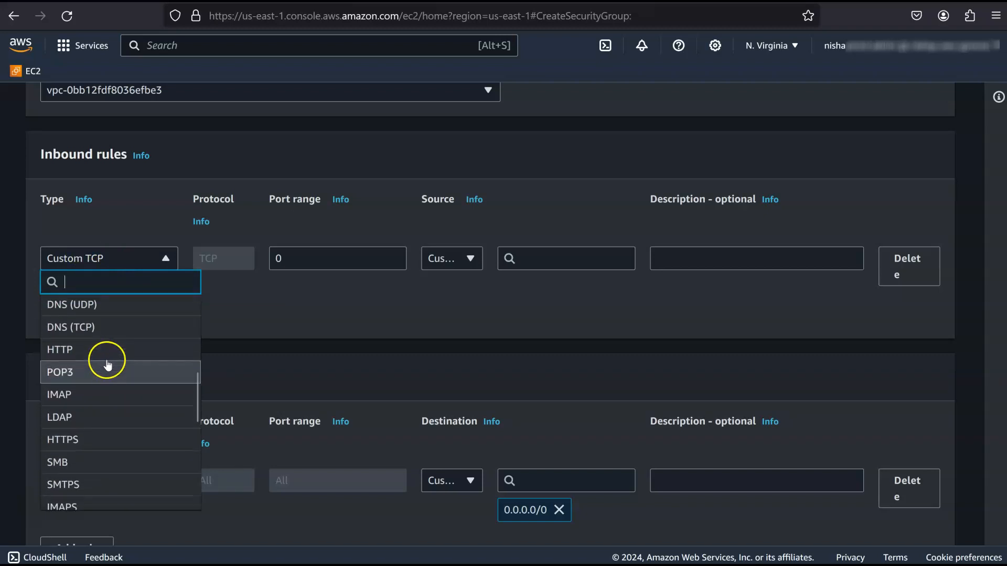
left_click(100, 362)
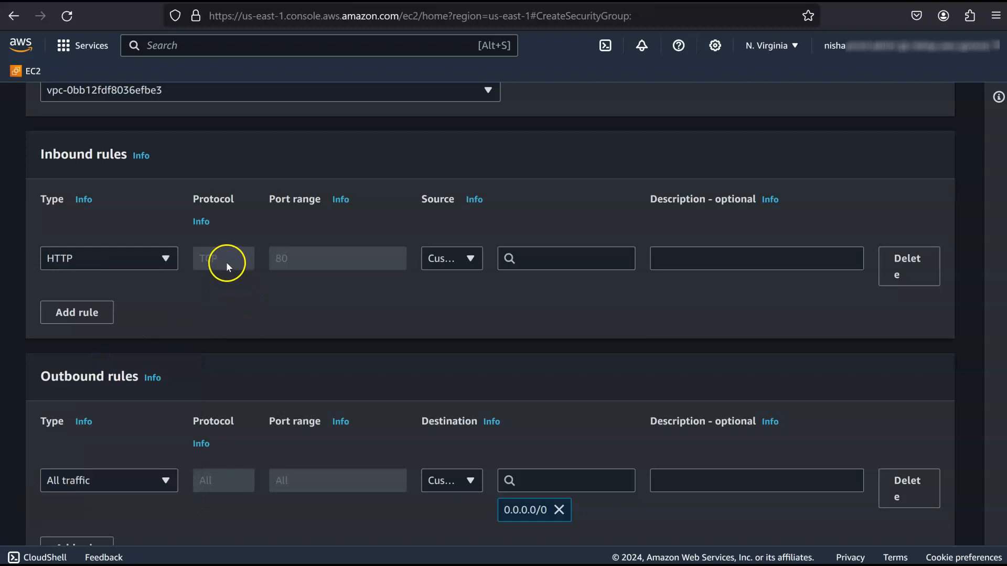
Set the HTTP rule's source to anywhere (0.0.0.0/0) and create the security group
left_click(441, 257)
left_click(449, 282)
left_click(557, 258)
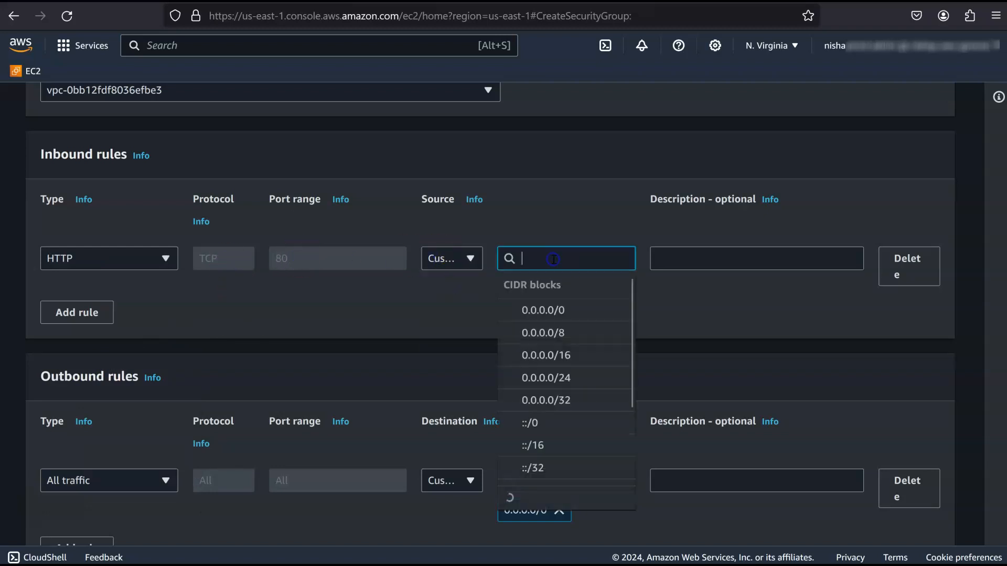
left_click(557, 312)
left_click(678, 264)
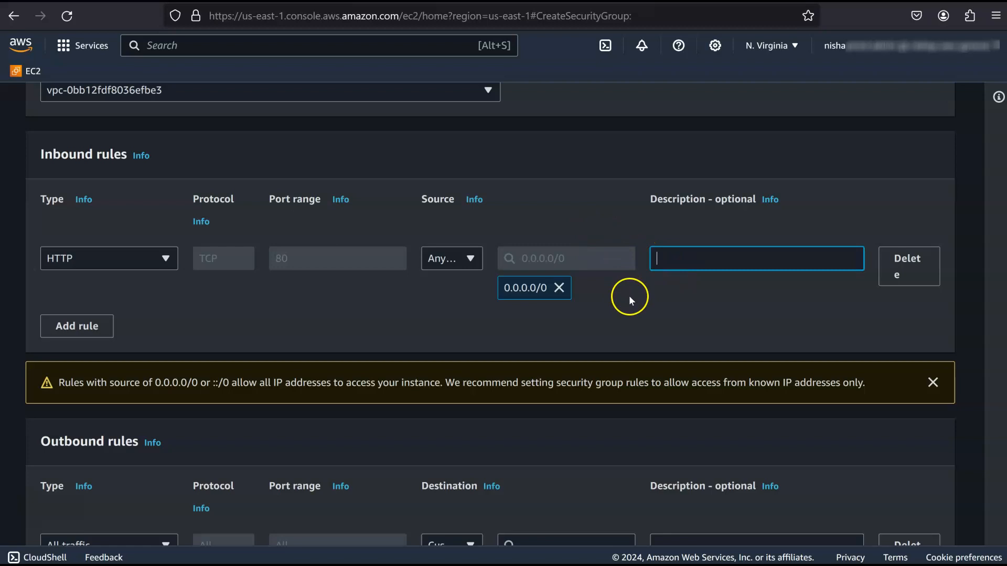
scroll(632, 300, "down", 5)
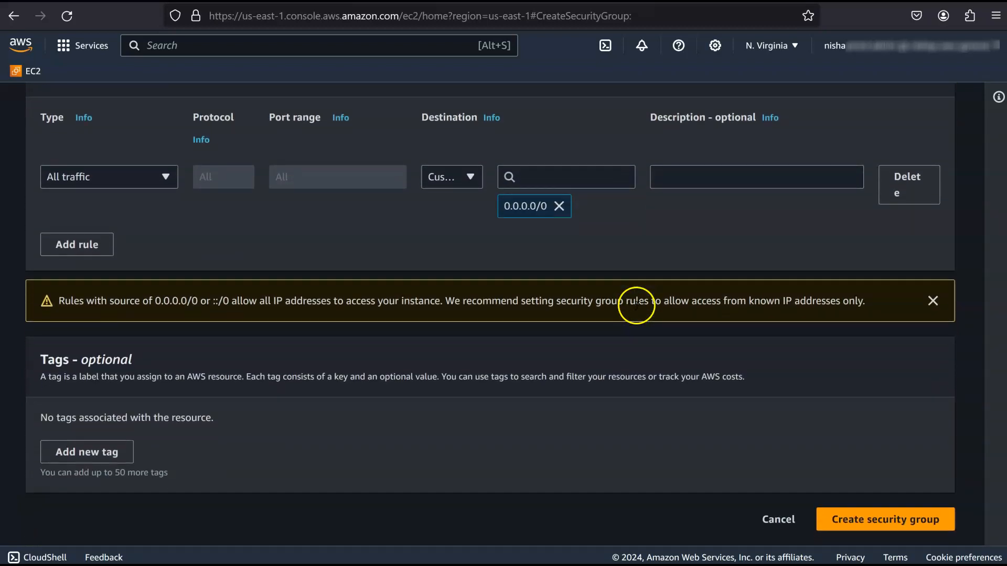
left_click(870, 519)
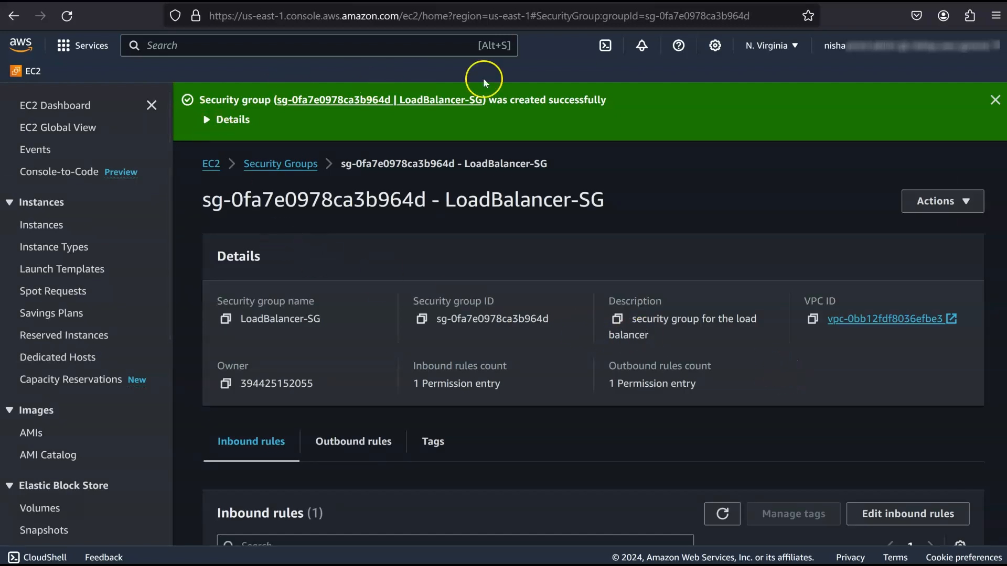
Review the creation details of LoadBalancer-SG and name its HTTP inbound rule "Allow HTTP"
left_click(215, 120)
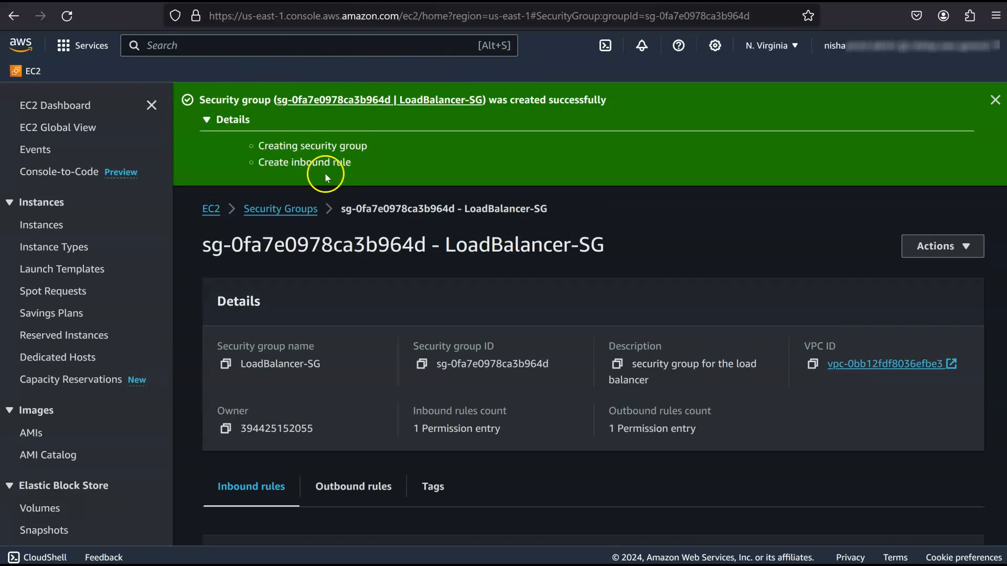
scroll(654, 254, "down", 3)
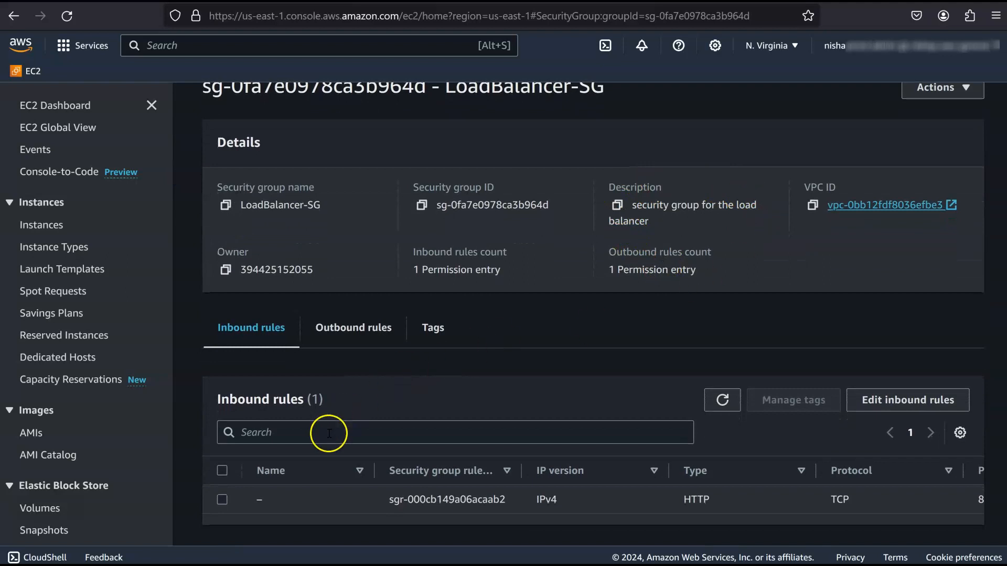
left_click_drag(307, 519, 277, 534)
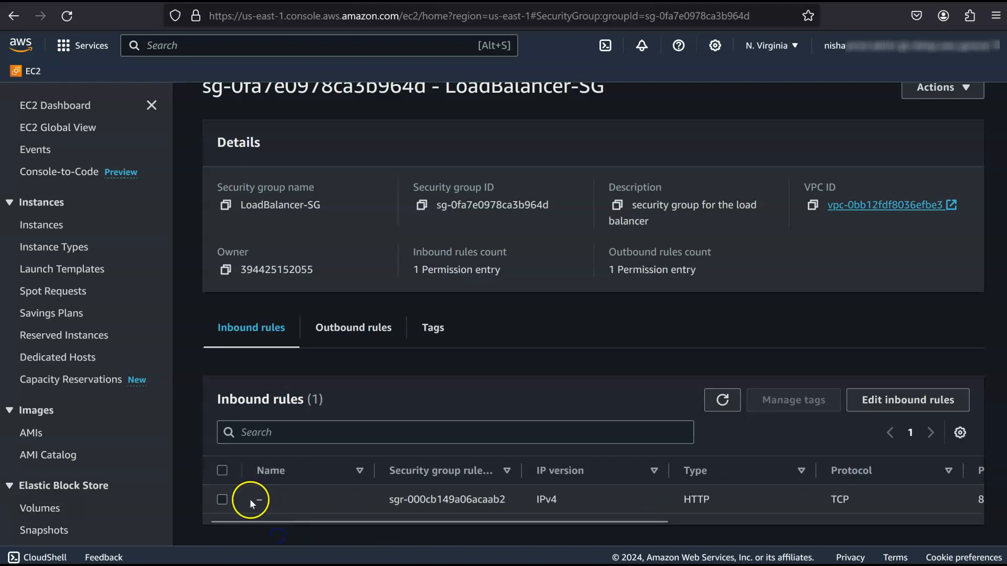
left_click(271, 499)
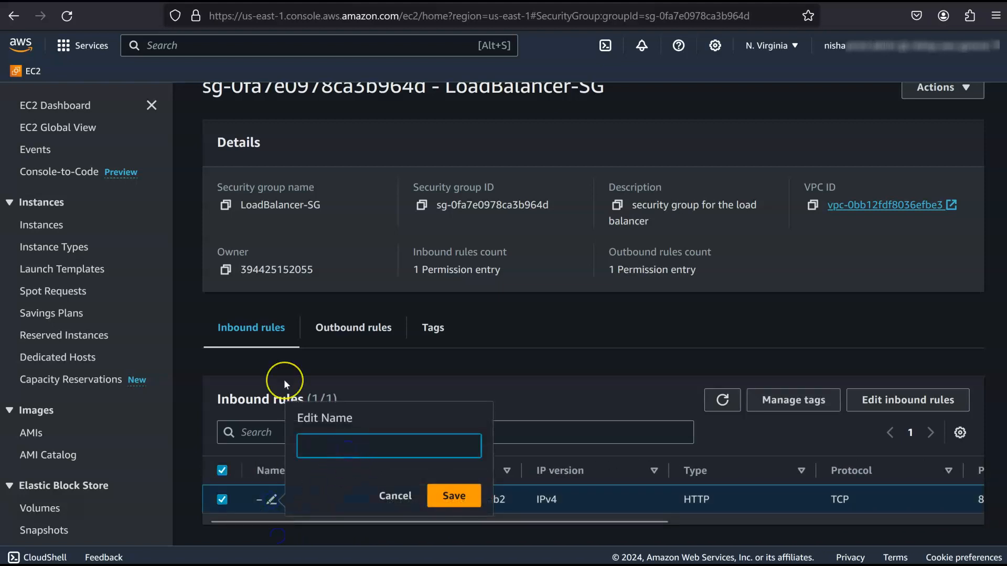
type("Allow HTTP")
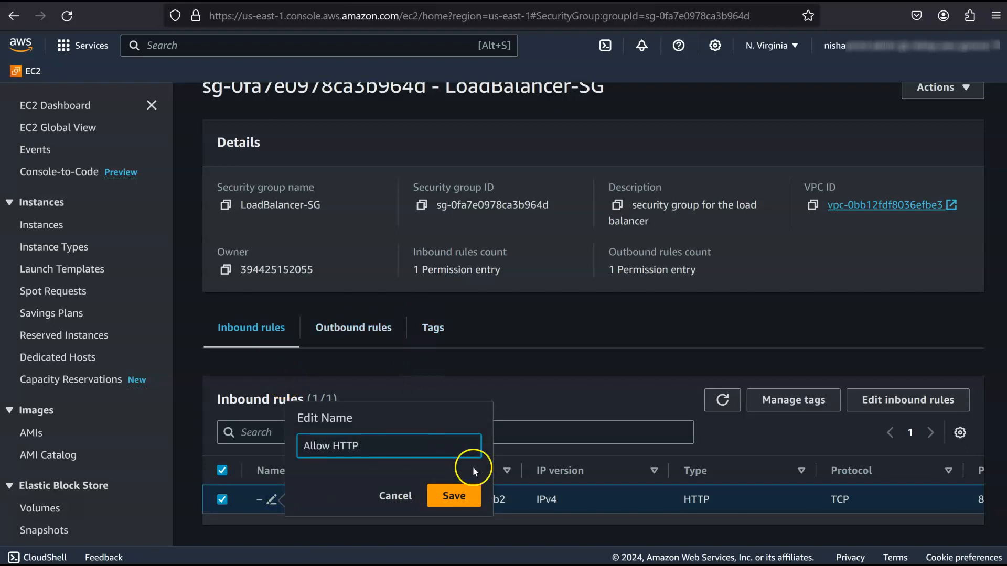
left_click(456, 497)
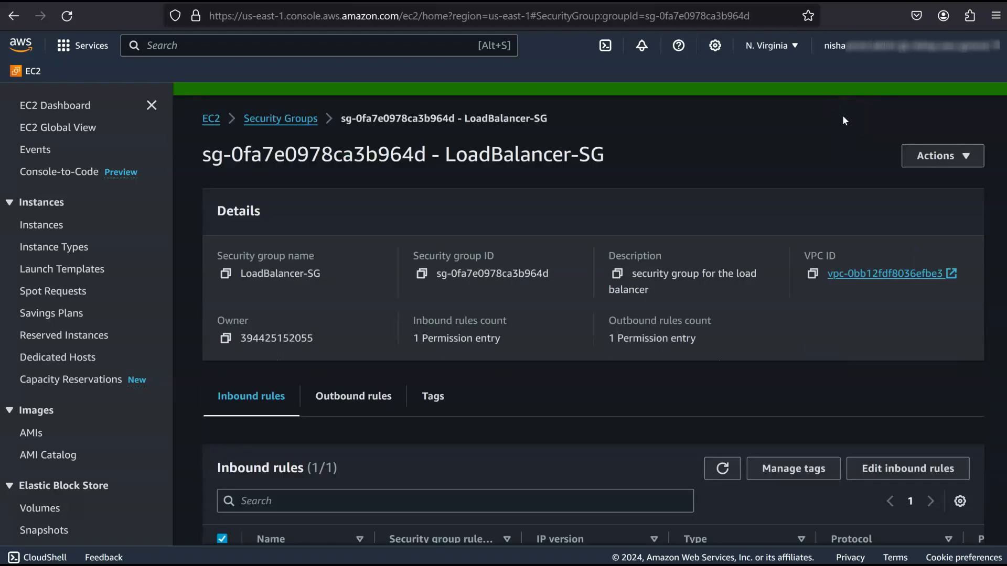
Go from the EC2 dashboard to the running instances and start launching a new instance
left_click(774, 47)
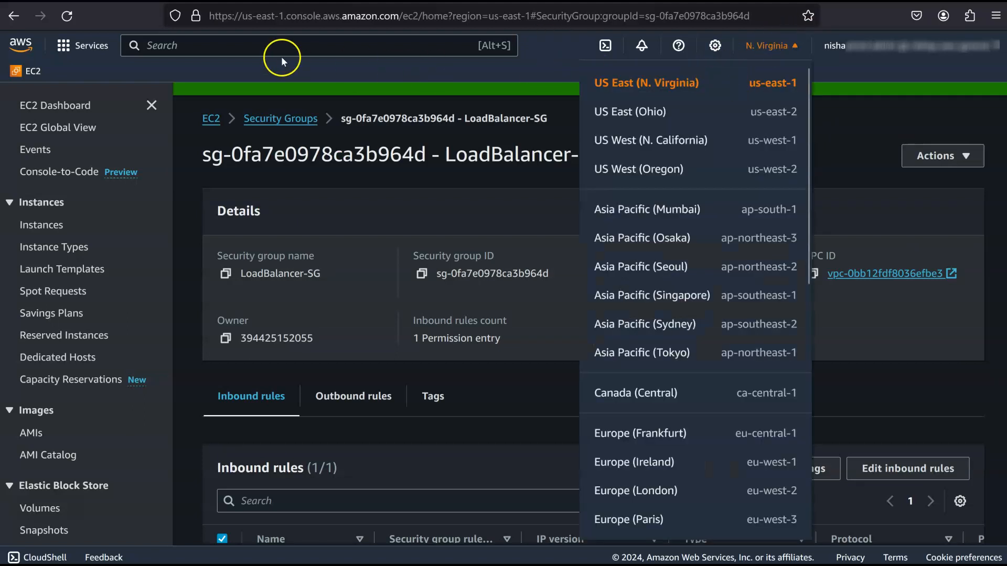
left_click(84, 106)
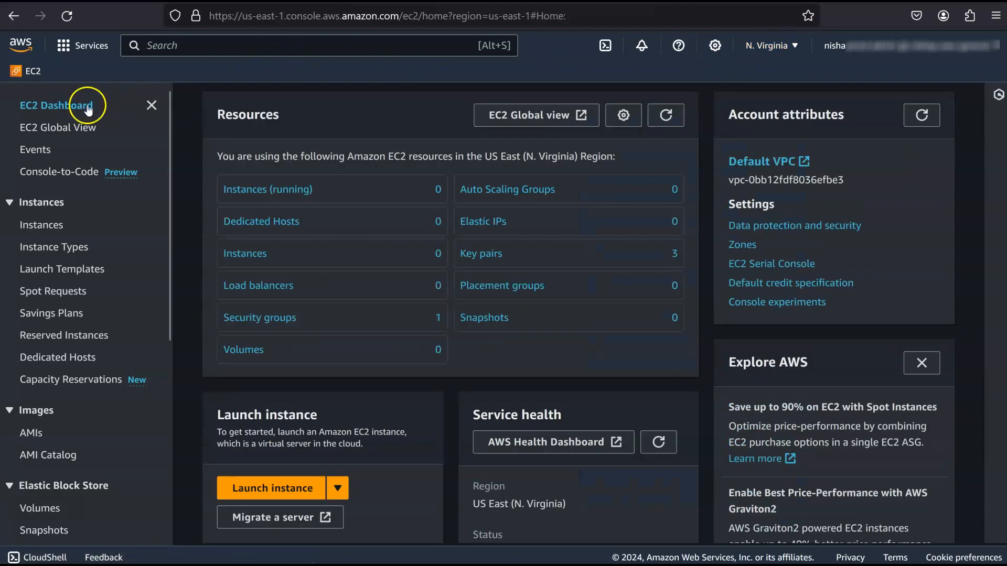
left_click(279, 192)
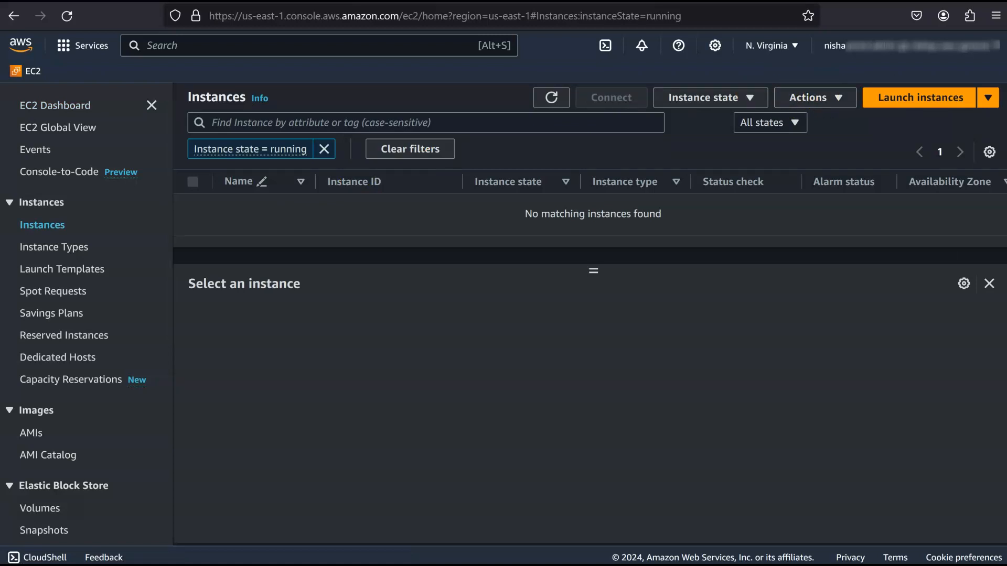
left_click(988, 99)
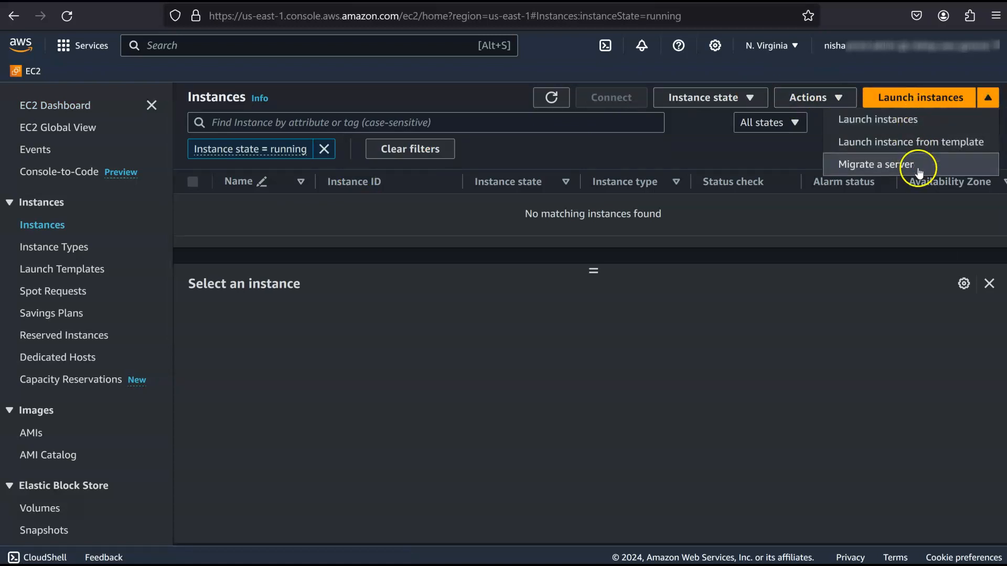
left_click(922, 101)
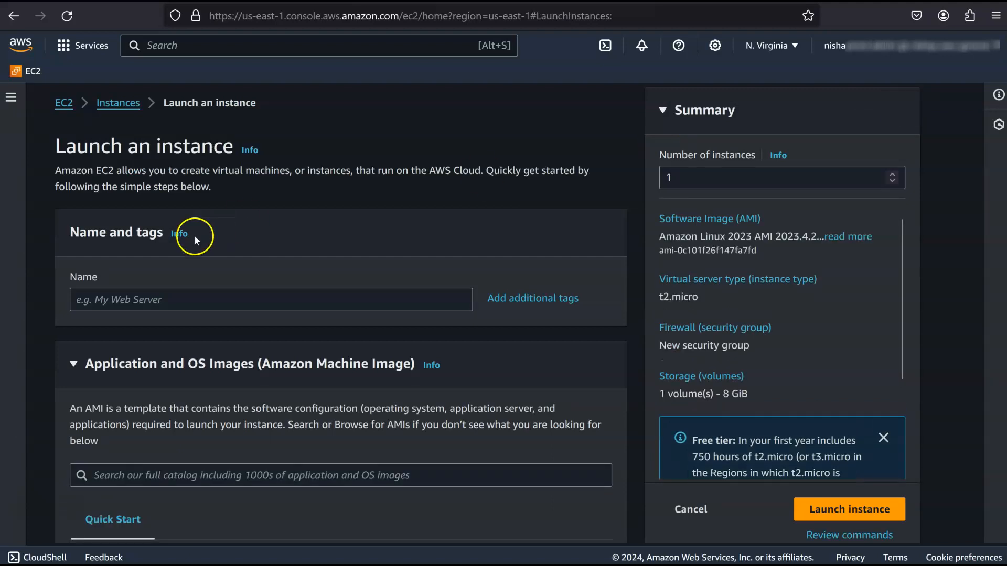
Name the new instance webserver-A
left_click(187, 299)
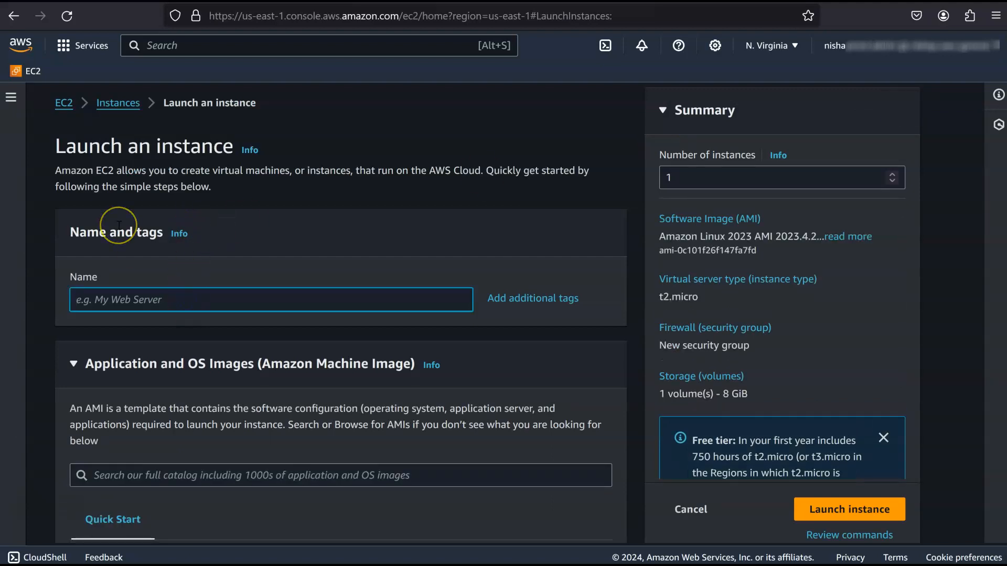
type("webserver-A")
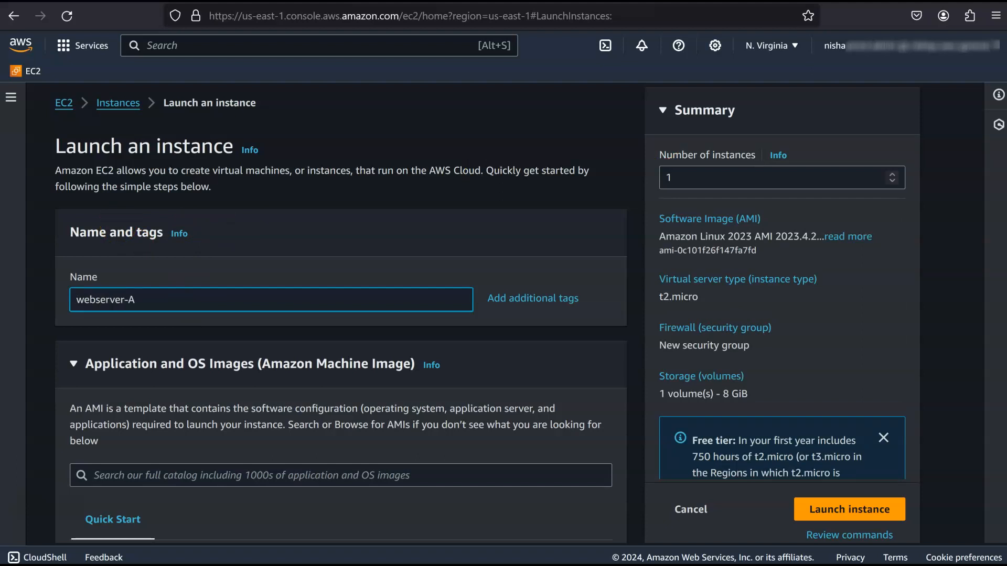
scroll(121, 357, "down", 4)
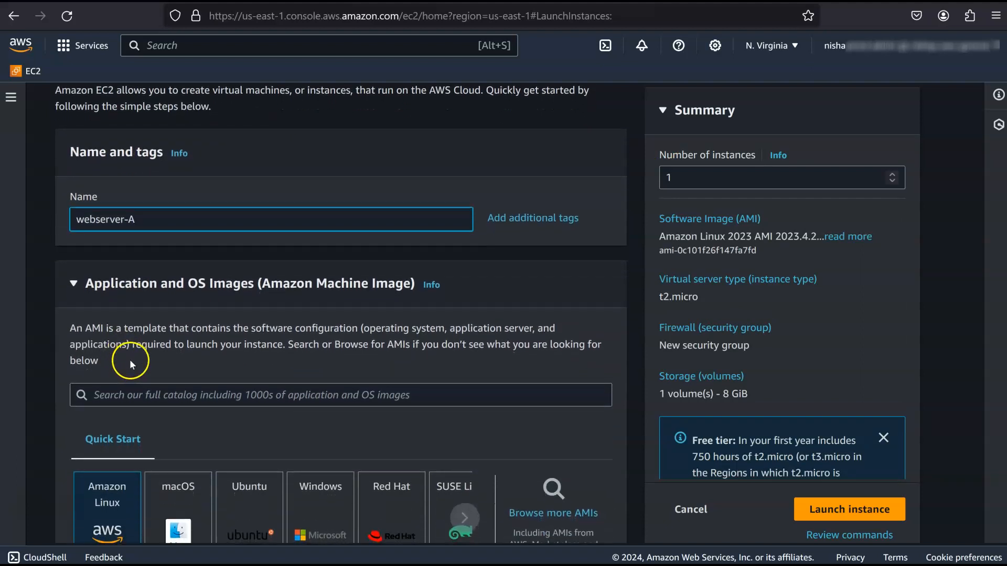
left_click(163, 239)
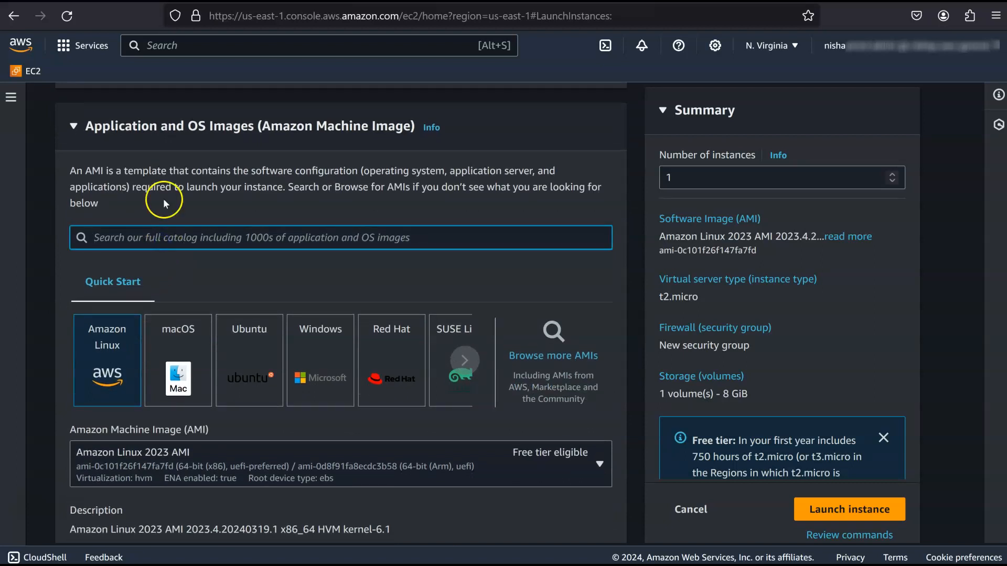
Search the AMI catalog for "linux 2" and select Amazon Linux 2 AMI (HVM) - Kernel 5.10 with the 64-bit (Arm) architecture
type("linux")
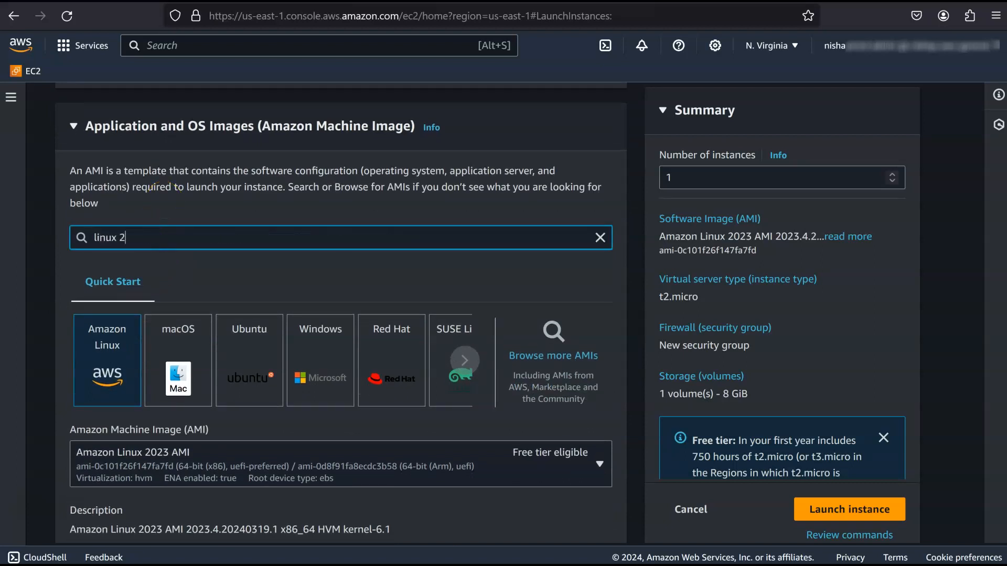
type(" 2")
key("Return")
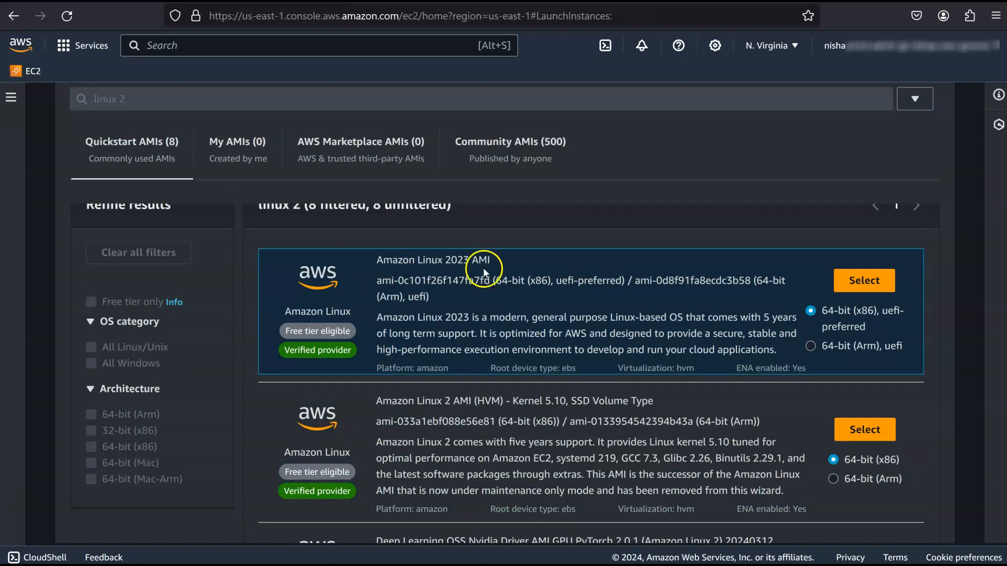
scroll(710, 427, "down", 3)
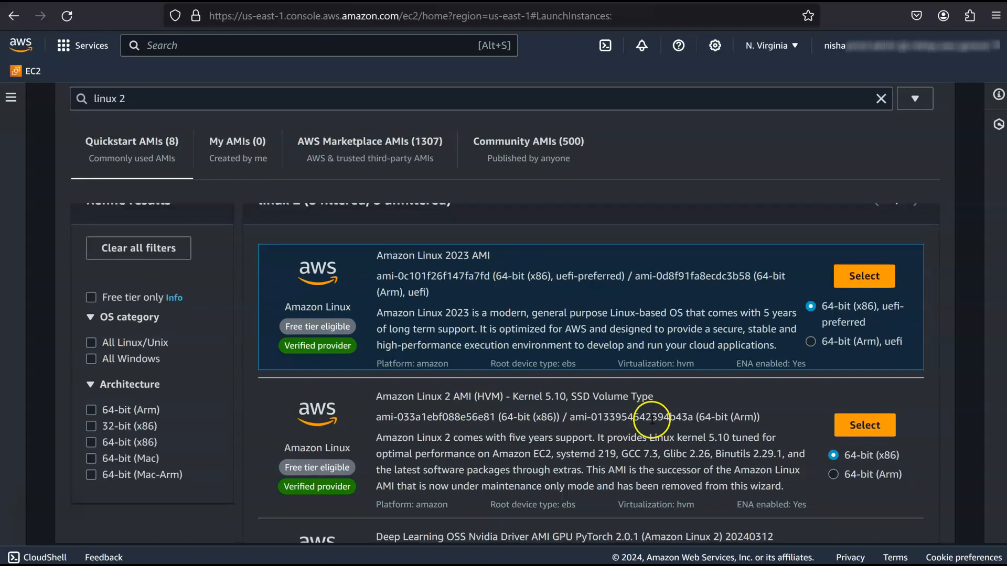
left_click(833, 319)
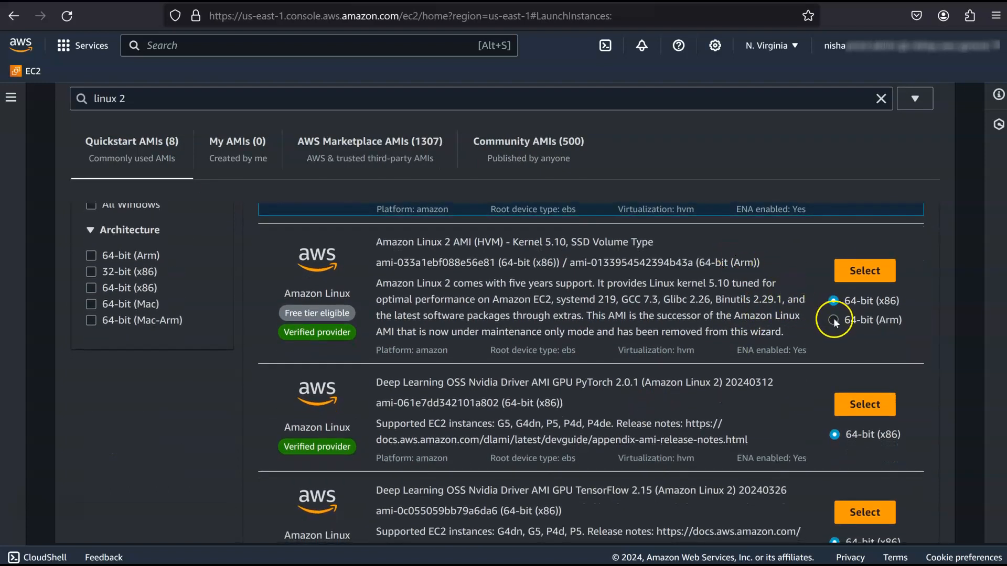
left_click(879, 275)
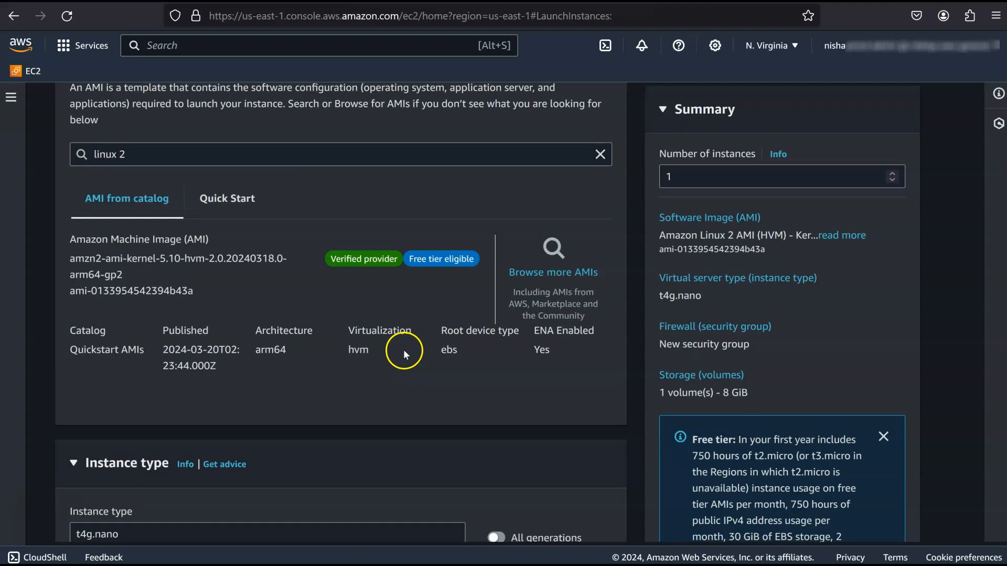
Review the instance type and the free tier note, and check which existing key pairs are available for login
scroll(404, 349, "down", 5)
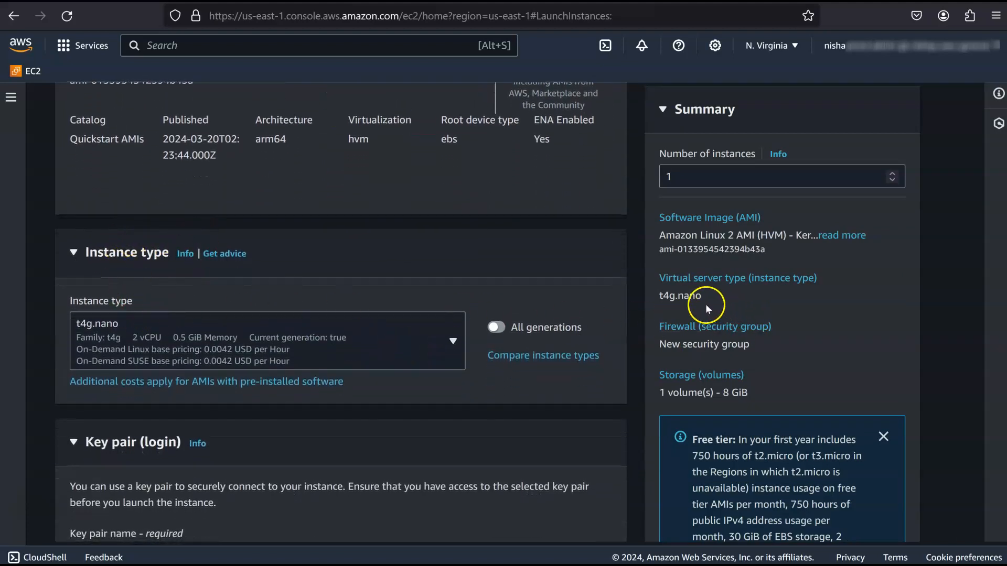
scroll(734, 330, "down", 3)
left_click_drag(756, 439, 787, 489)
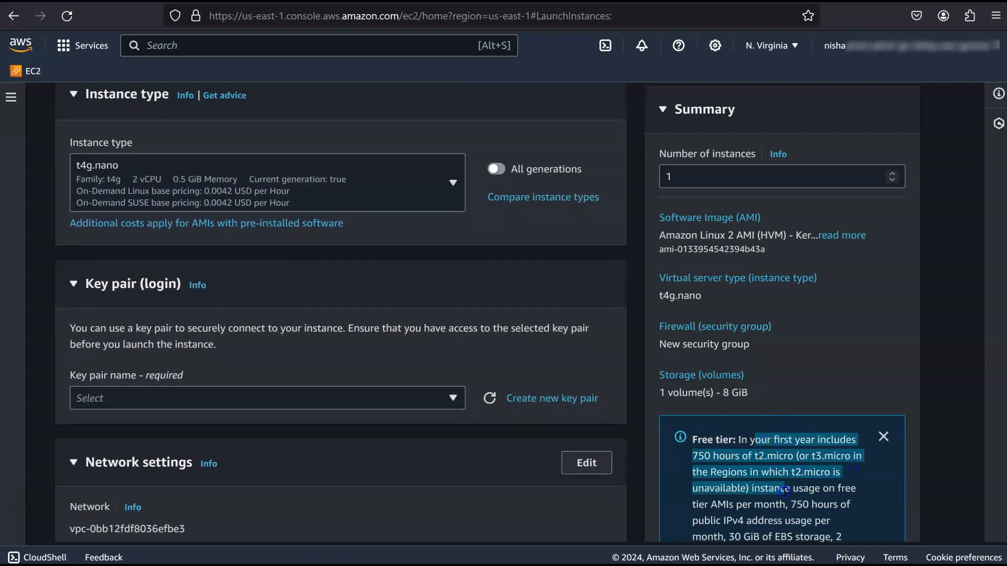
scroll(362, 306, "up", 2)
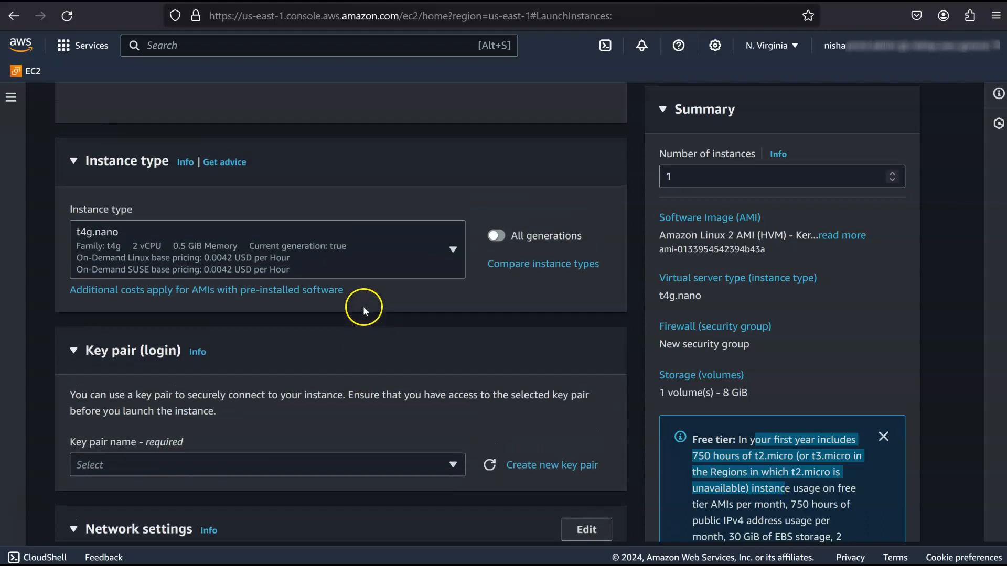
scroll(466, 153, "down", 5)
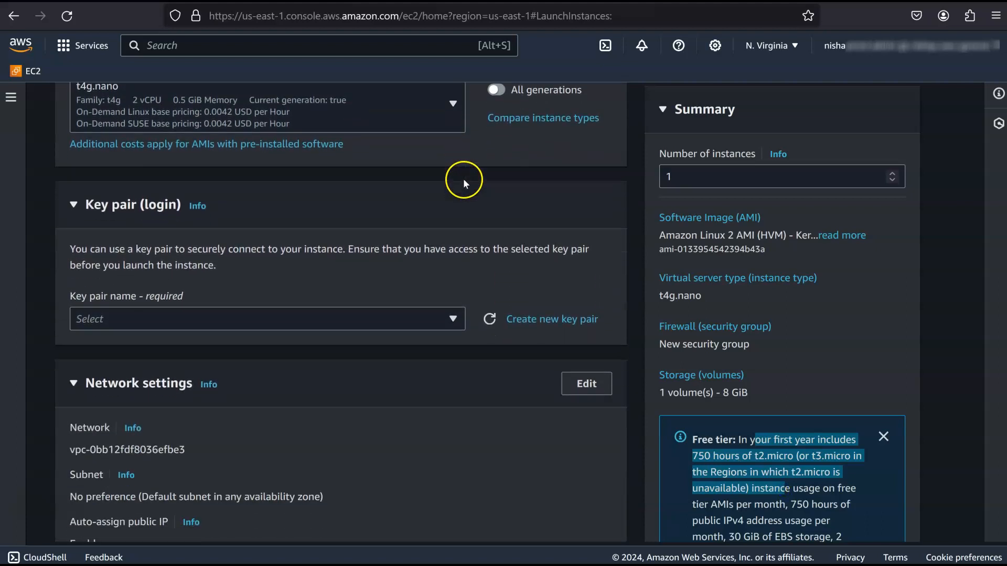
left_click(456, 239)
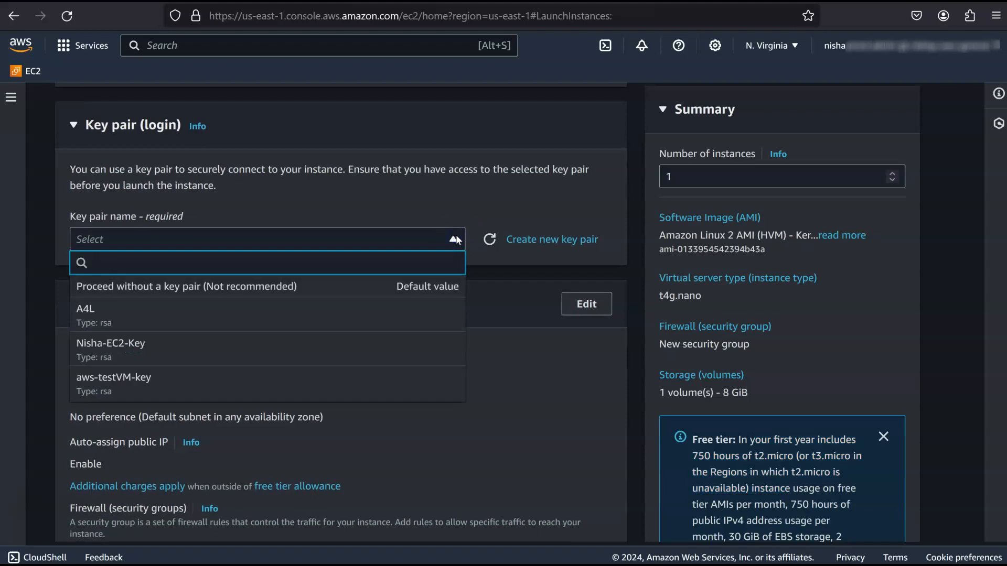
left_click(572, 195)
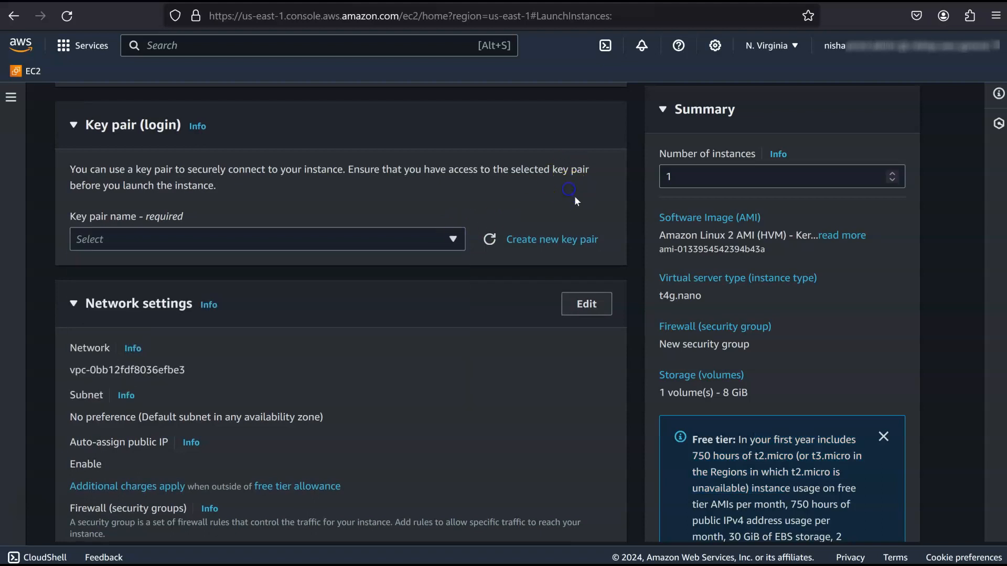
Create a new key pair named WAF-LB-KEY with type RSA and the .pem private key format
left_click(575, 242)
left_click(519, 194)
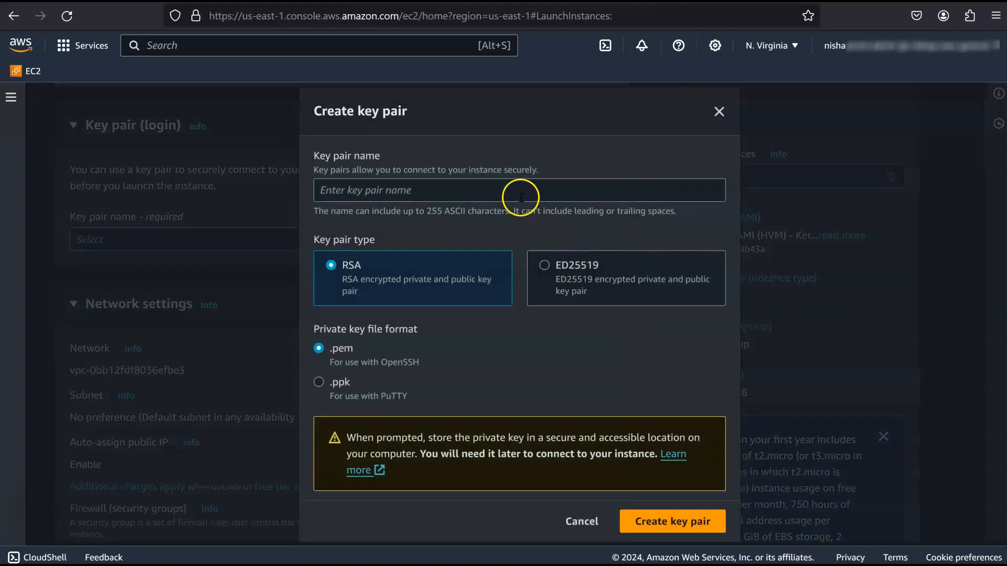
type("WAF-LB-KEY")
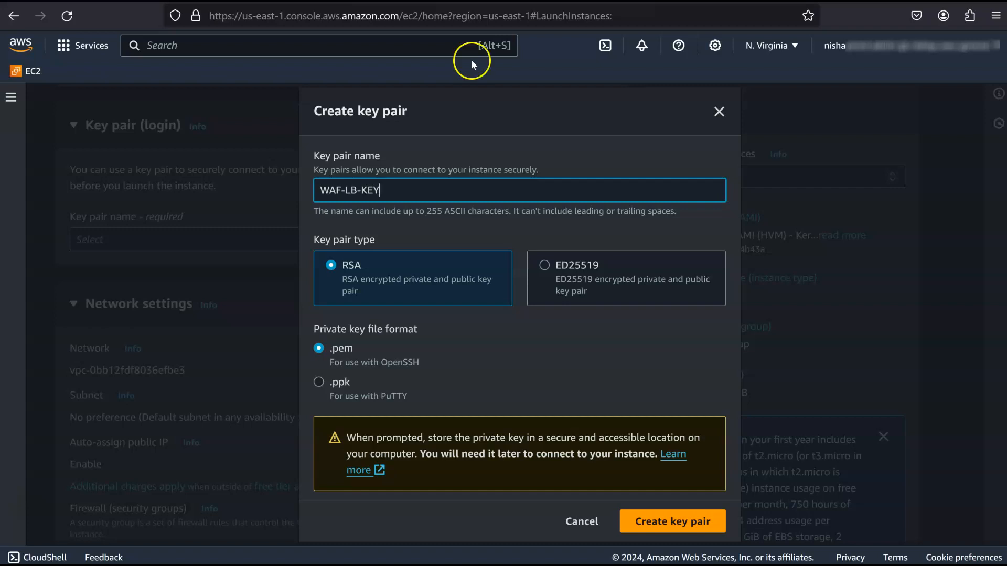
left_click(331, 264)
left_click(317, 349)
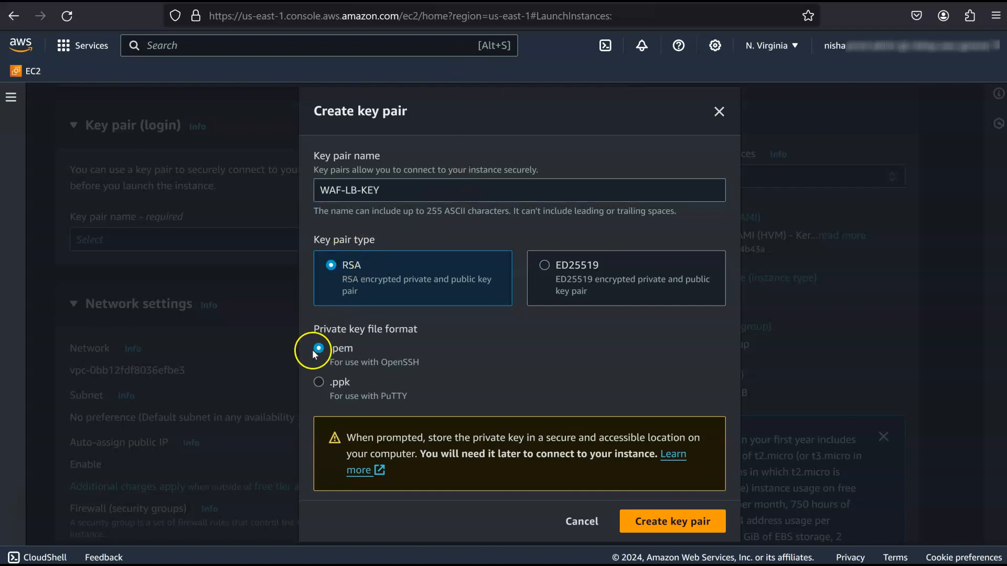
left_click(696, 522)
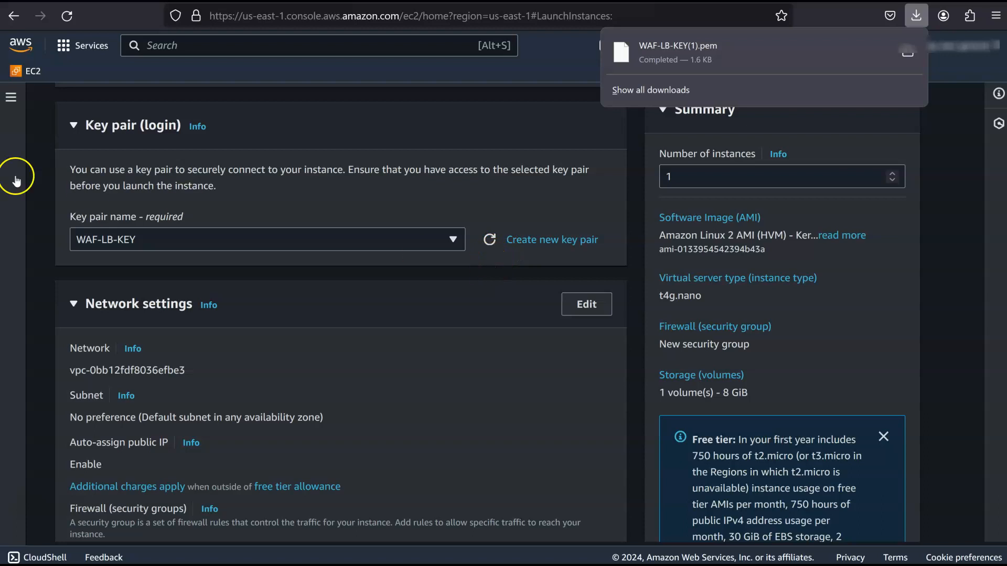
Open the network settings for editing, keeping the default VPC and setting auto-assign public IP to Enable
scroll(283, 350, "down", 3)
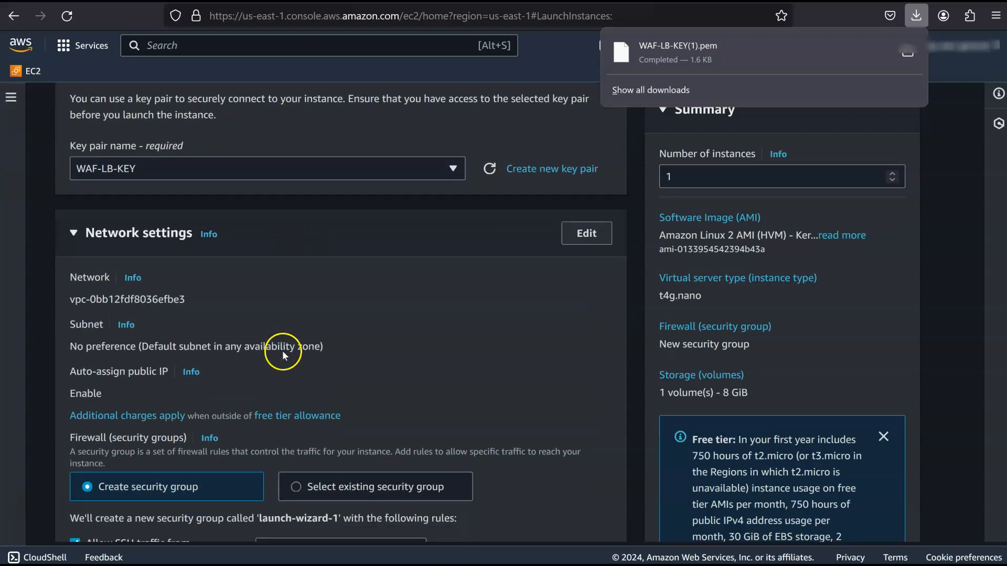
left_click_drag(70, 305, 128, 317)
left_click_drag(68, 288, 150, 313)
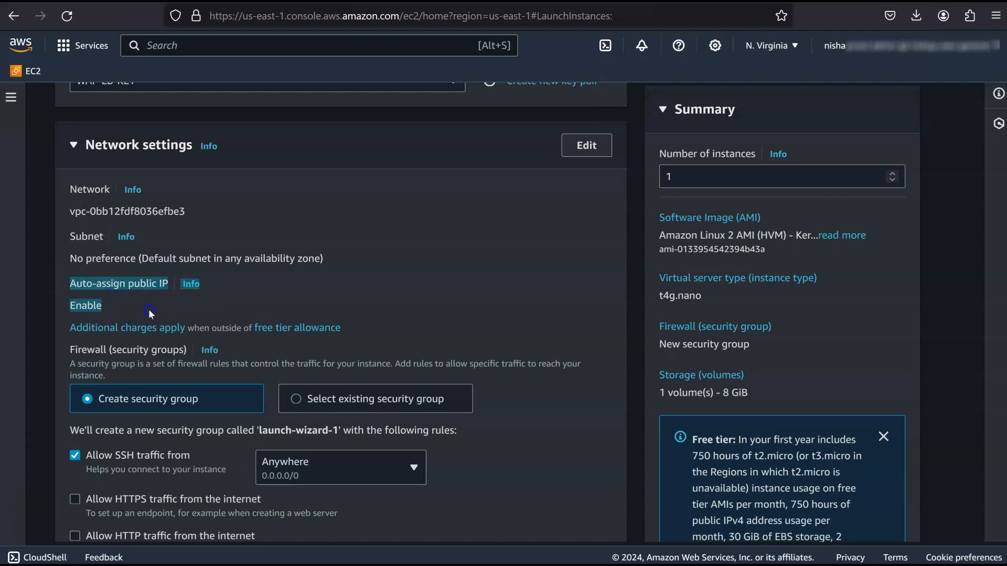
scroll(131, 331, "down", 2)
left_click(88, 323)
scroll(234, 311, "up", 3)
left_click(587, 149)
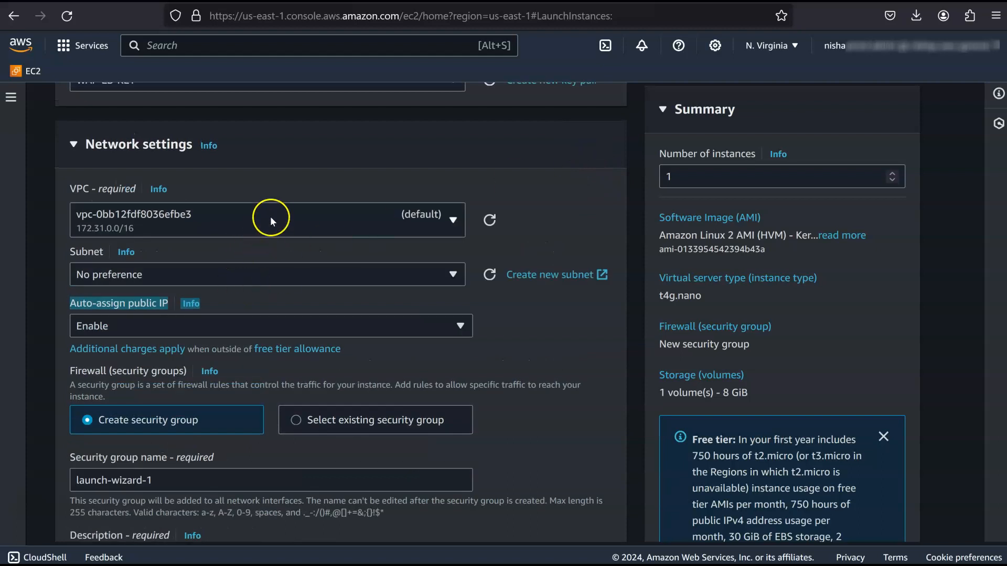
left_click(269, 222)
left_click(275, 269)
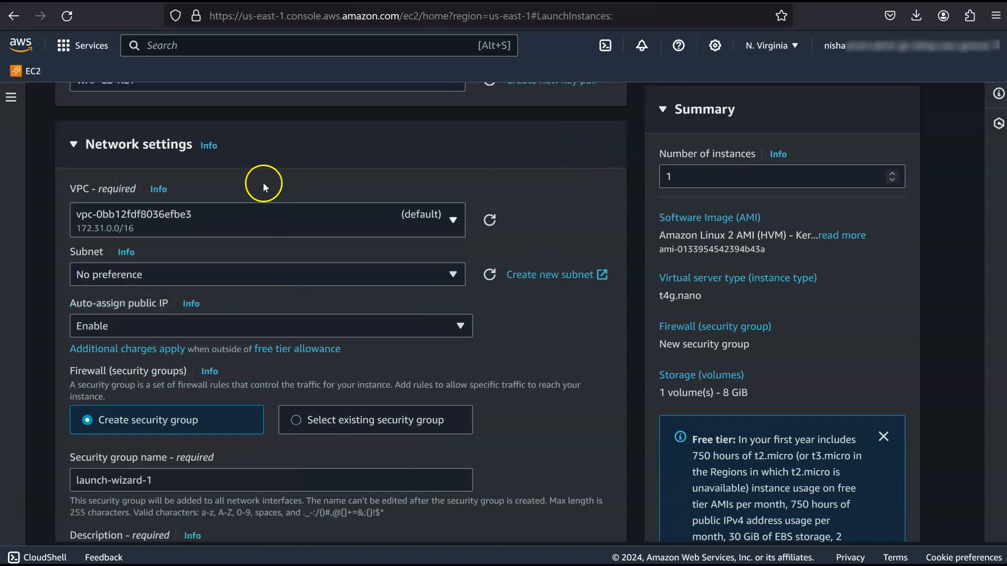
left_click(292, 336)
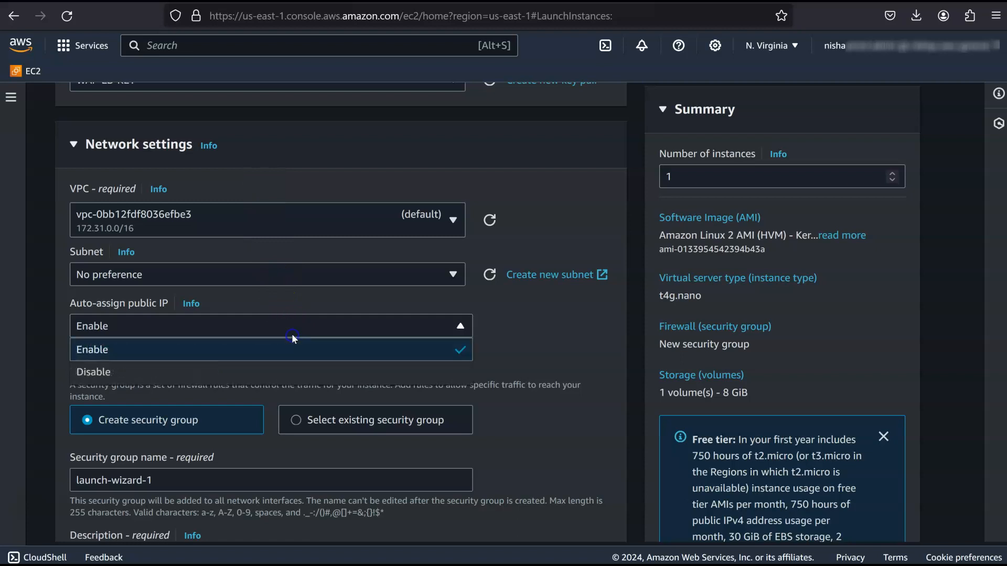
left_click(293, 349)
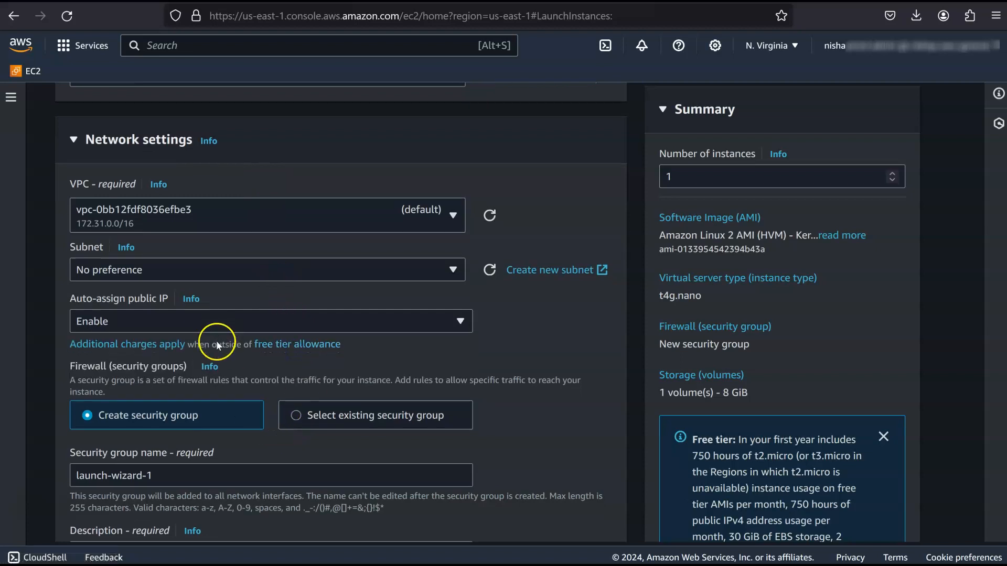
Name the new security group webserver-SG and set its description to "security group for the webserver"
scroll(216, 341, "down", 3)
scroll(175, 266, "down", 3)
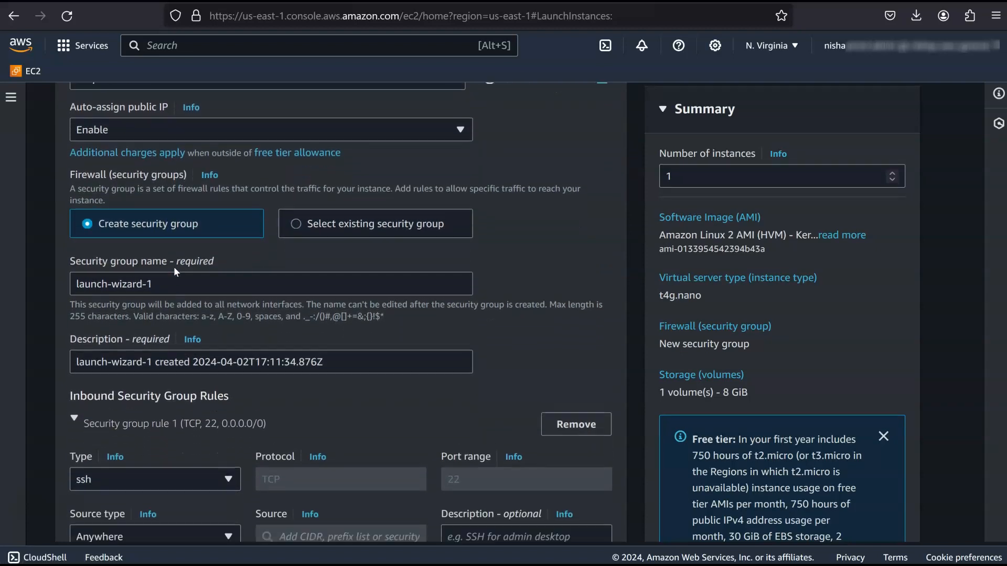
left_click(170, 170)
left_click_drag(83, 164, 169, 164)
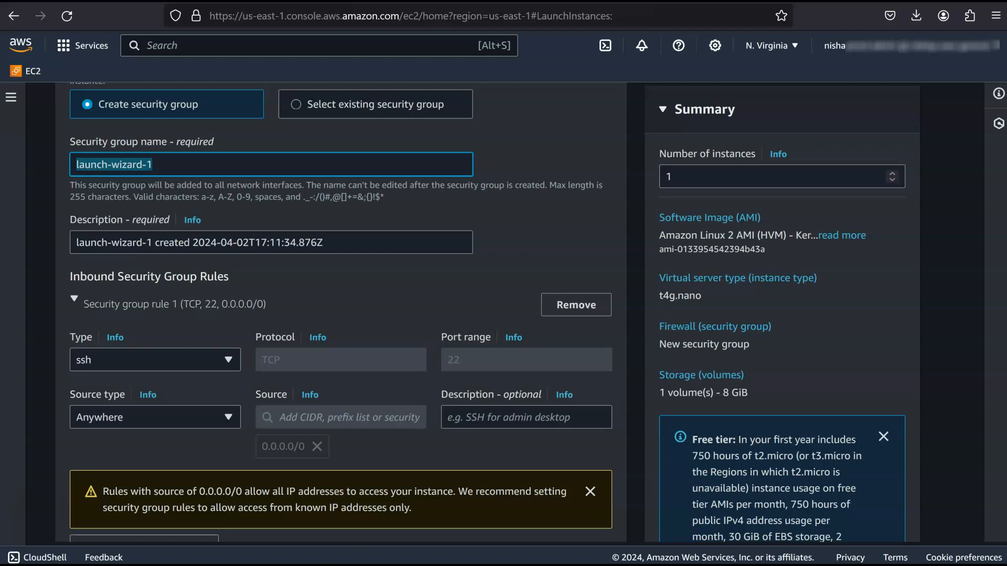
type("webserver-SG")
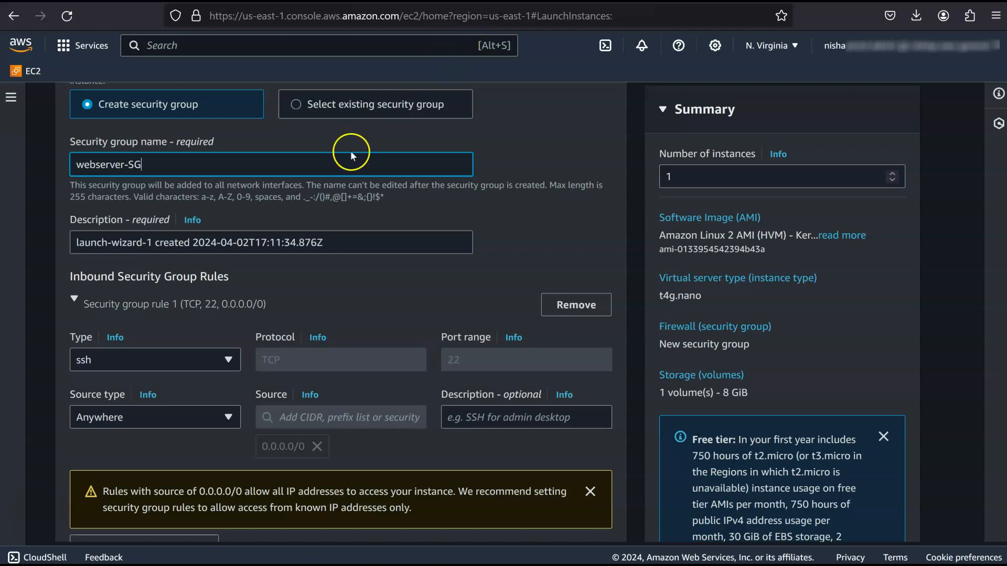
left_click_drag(321, 240, 76, 232)
type("security group for the webserver")
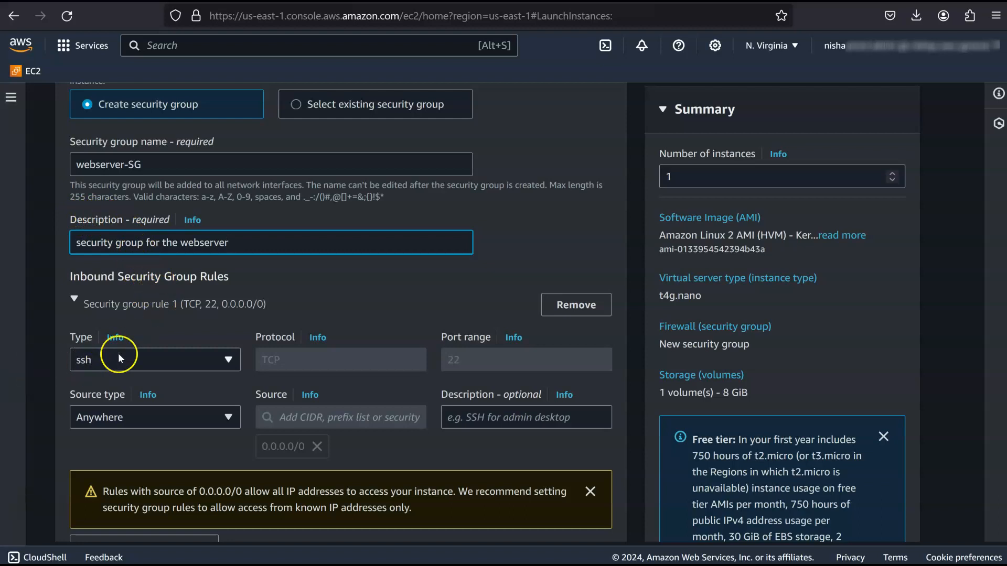
Add a second inbound security group rule and set its type to HTTP
scroll(354, 274, "down", 3)
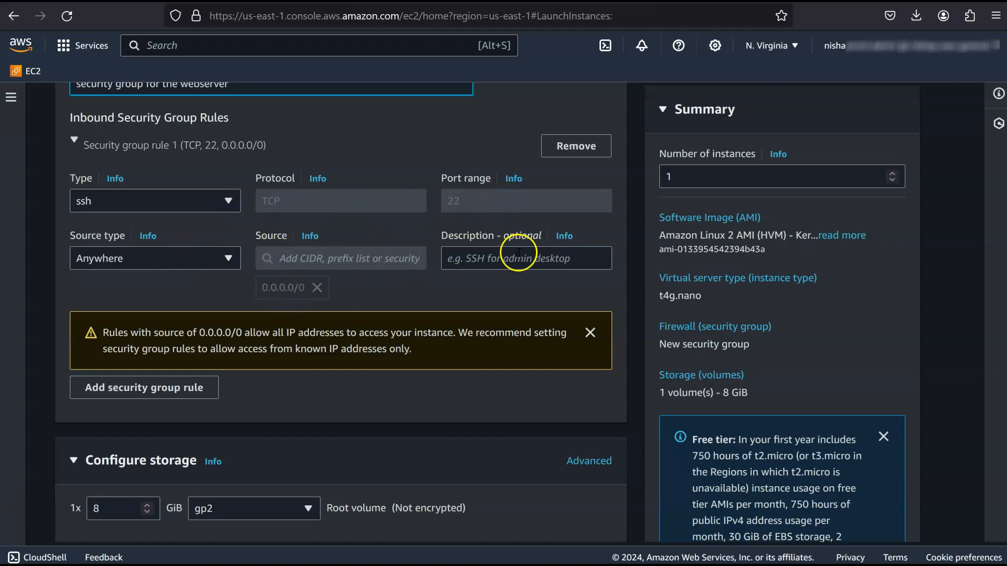
left_click(187, 392)
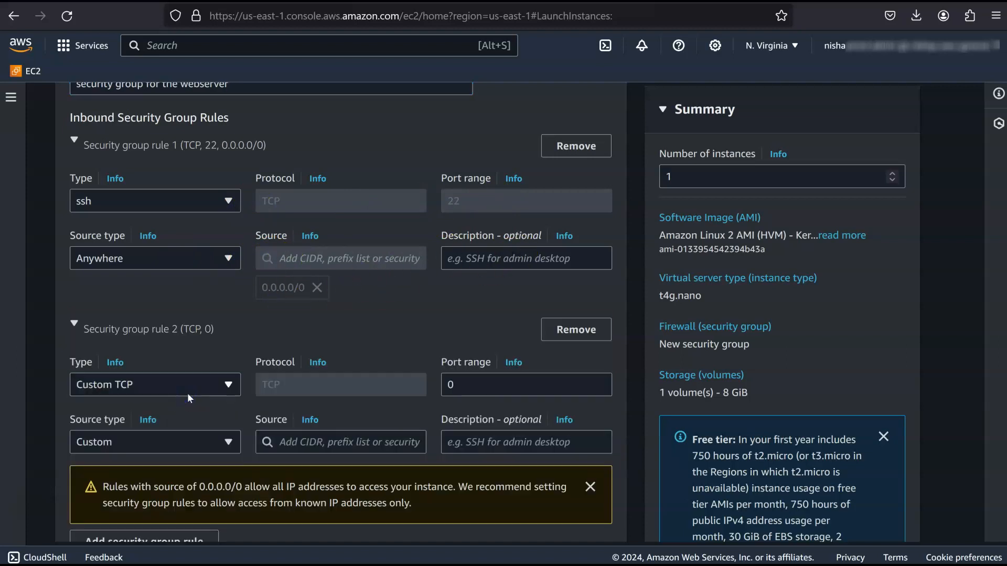
scroll(242, 323, "down", 2)
scroll(242, 323, "down", 3)
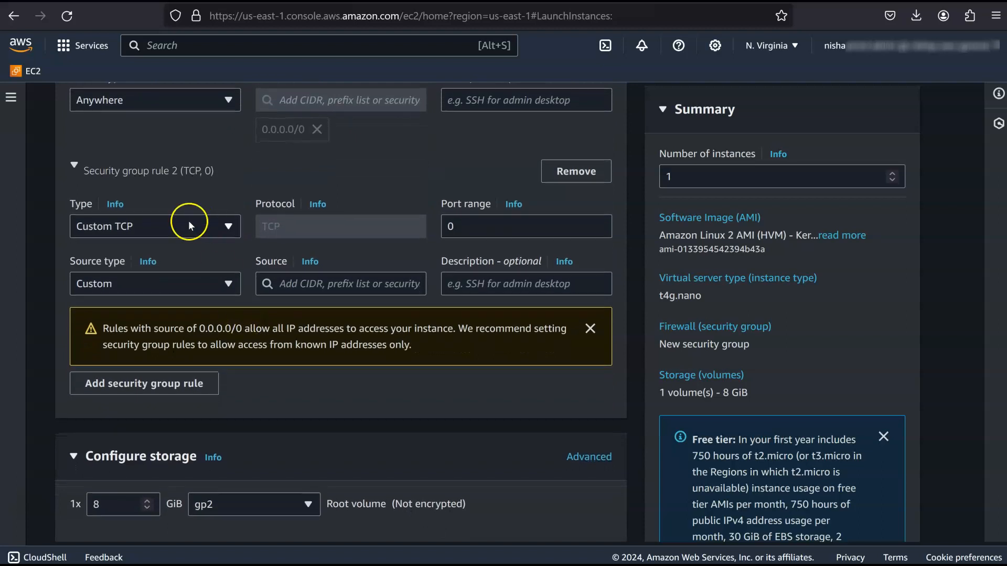
left_click(188, 226)
scroll(170, 326, "down", 5)
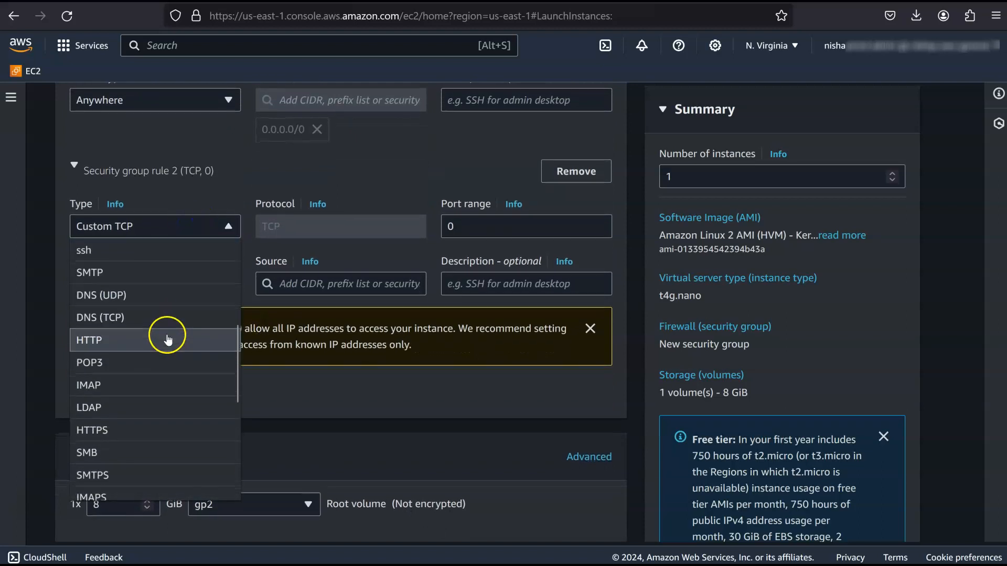
left_click(165, 337)
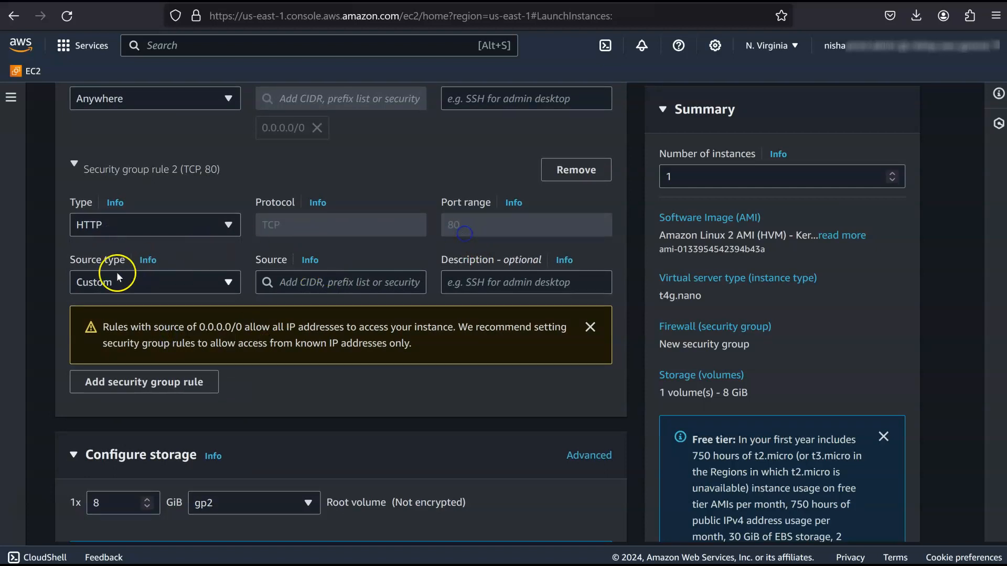
Set the HTTP rule's source type to Custom and choose the LoadBalancer-SG security group as its source
left_click(105, 282)
left_click(117, 328)
left_click(349, 287)
type("l")
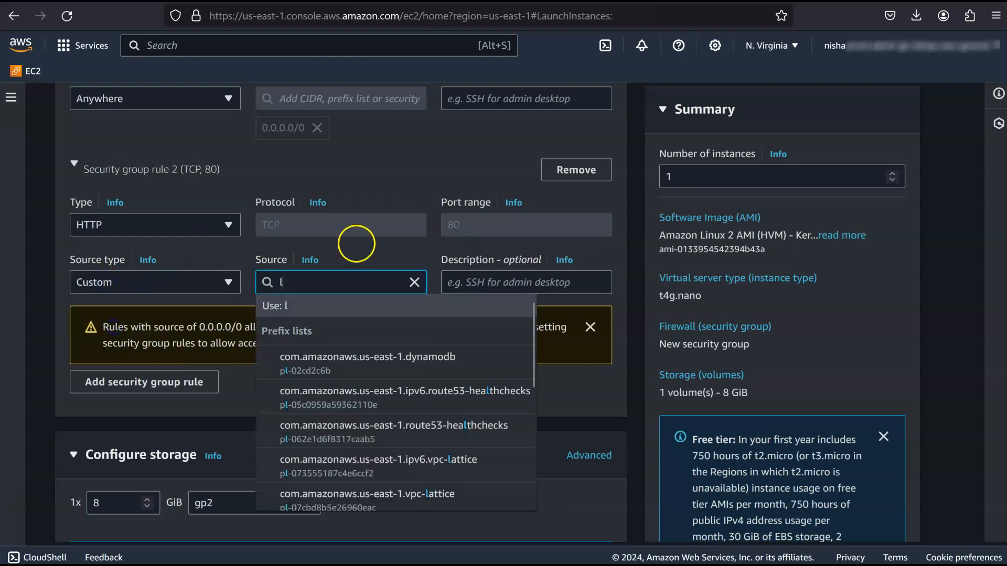
type("oadb")
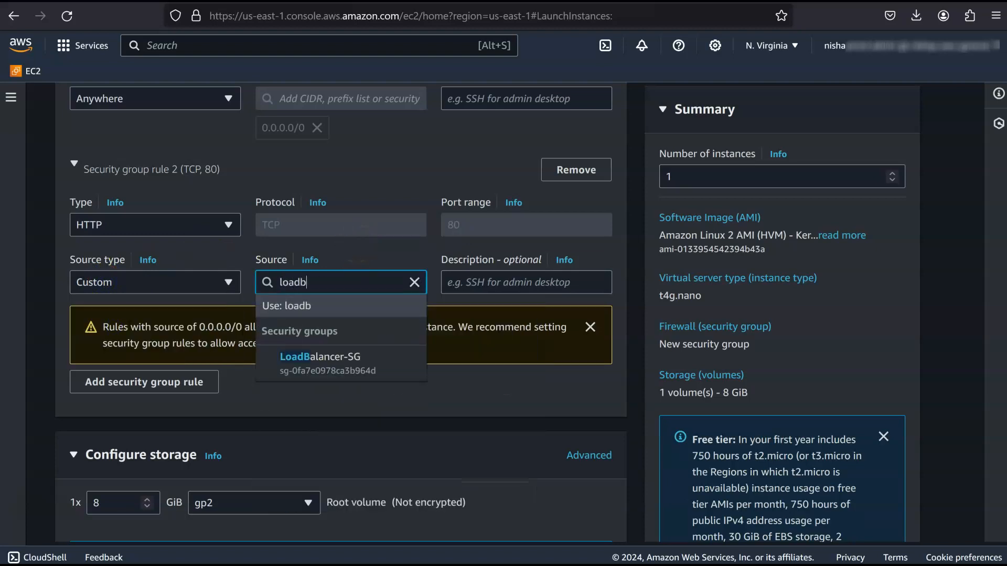
left_click(349, 360)
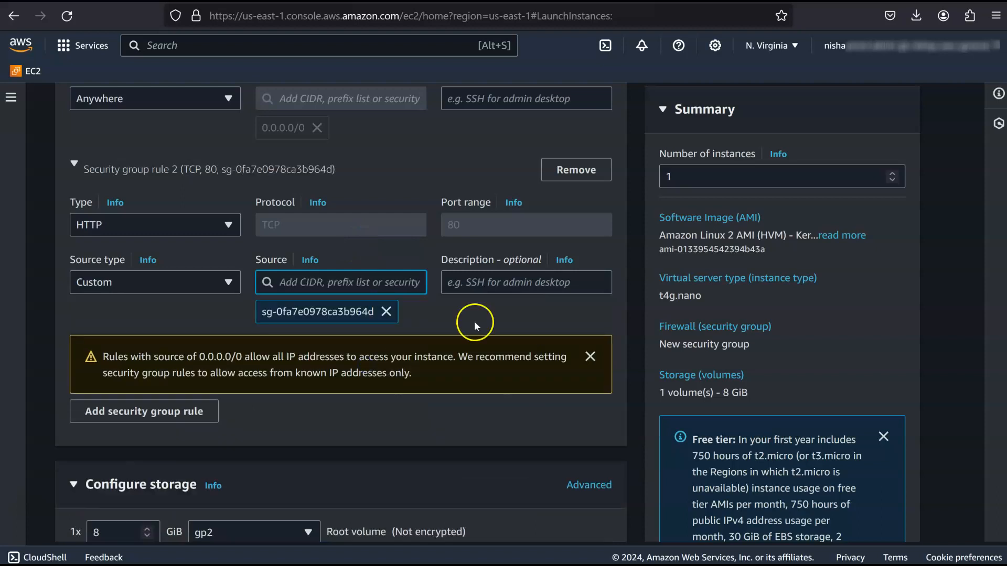
left_click(496, 282)
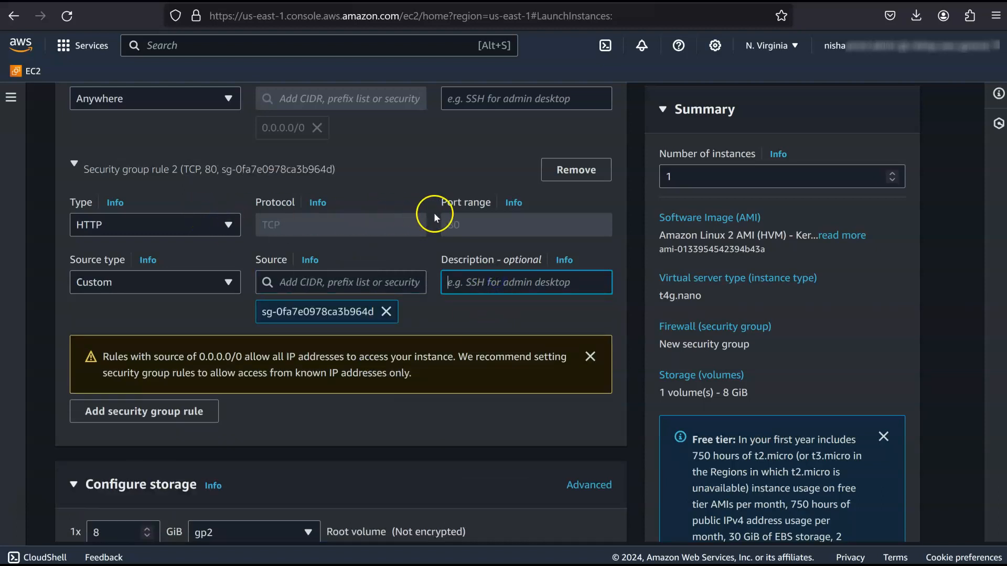
scroll(455, 236, "down", 2)
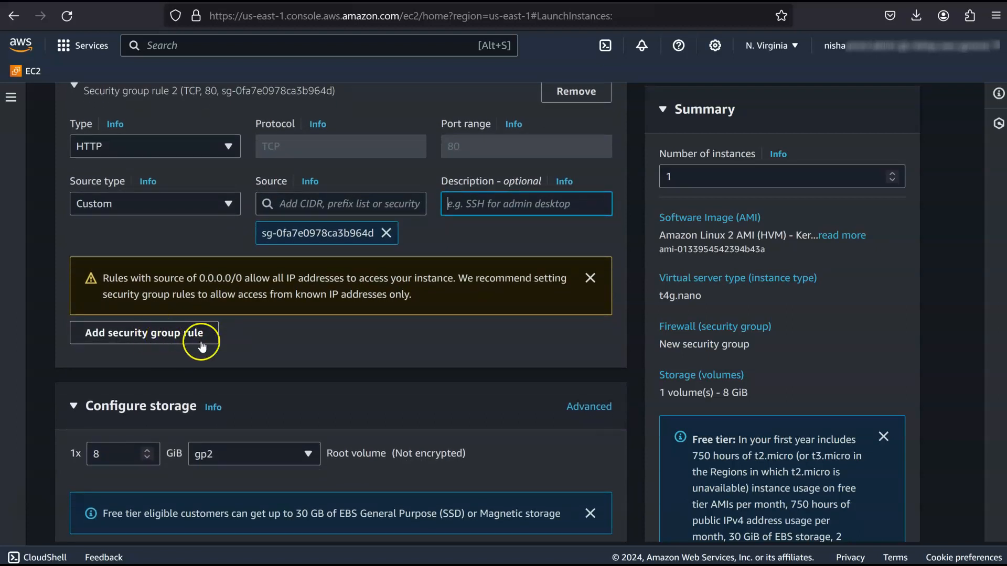
Review the inbound security group rules and storage settings of the new instance, and expand its Advanced details
scroll(233, 345, "up", 5)
scroll(173, 283, "up", 1)
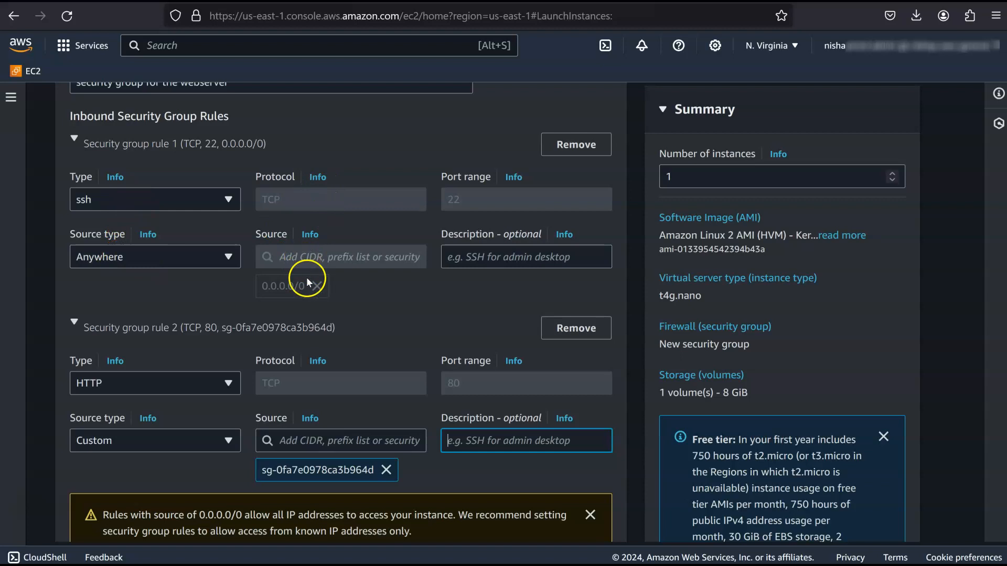
scroll(516, 278, "down", 5)
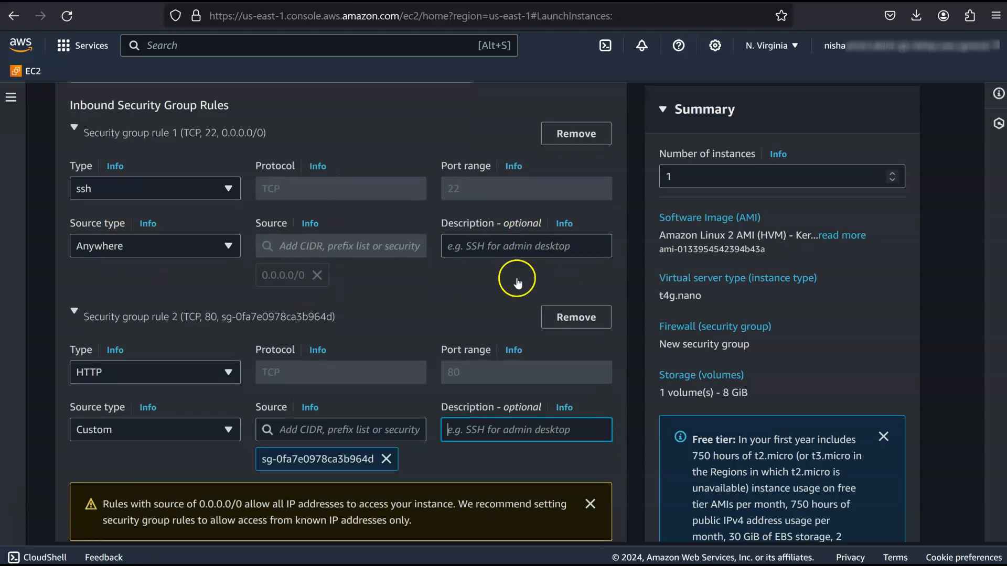
scroll(516, 279, "down", 3)
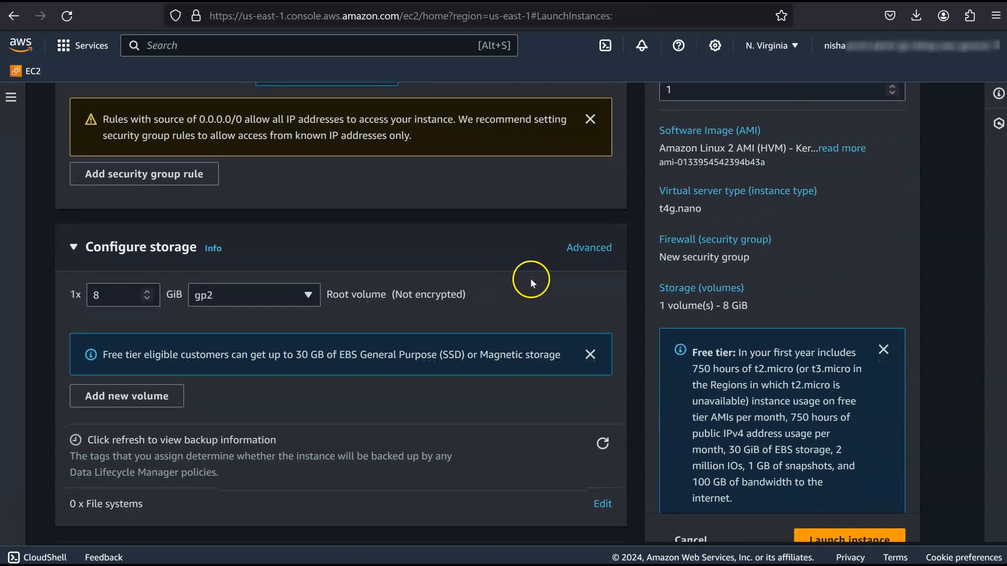
scroll(668, 232, "down", 1)
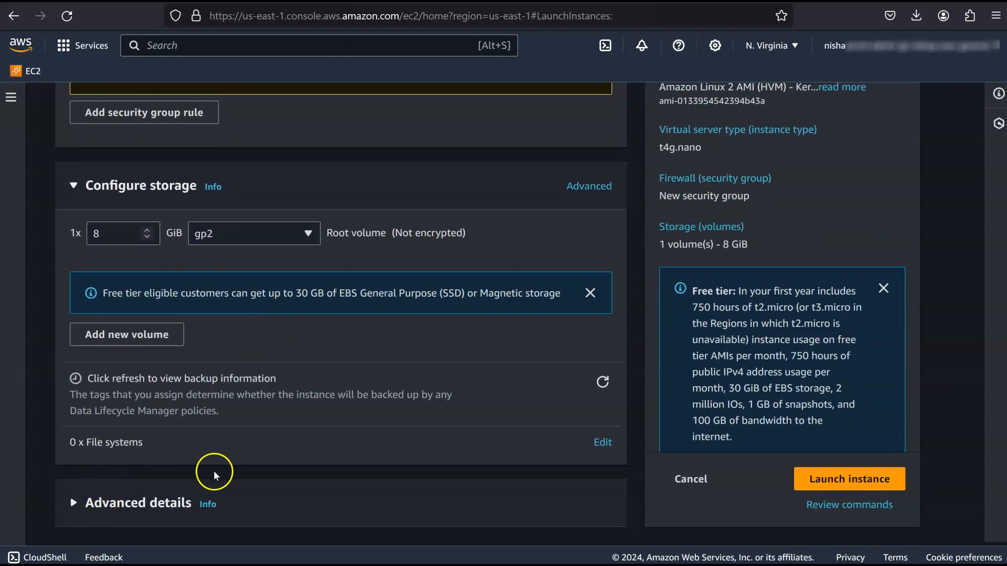
scroll(213, 471, "up", 1)
left_click(75, 535)
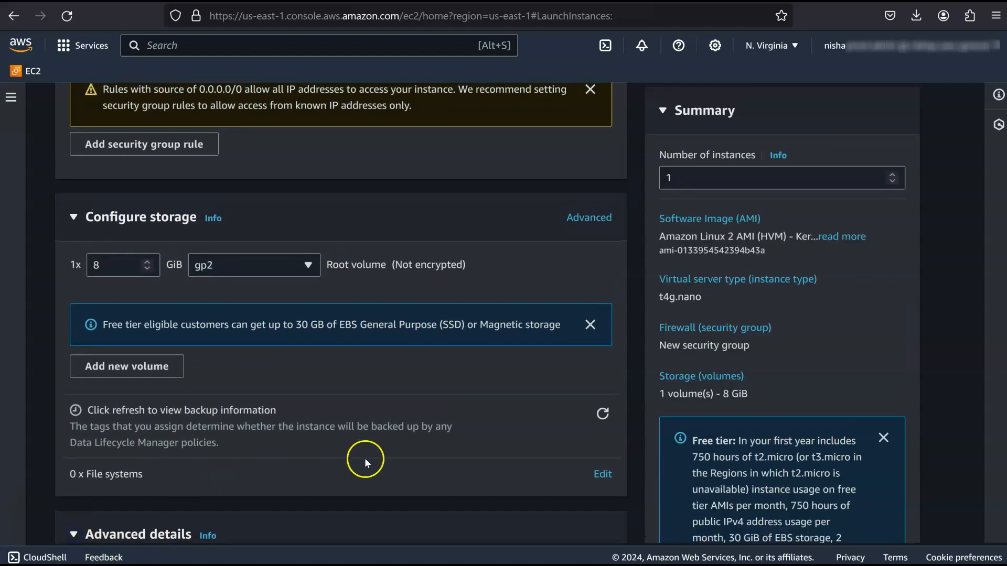
Paste the prepared bash script that installs httpd and writes the "Response coming from server A" page into the User data field
scroll(364, 459, "down", 7)
scroll(359, 466, "down", 9)
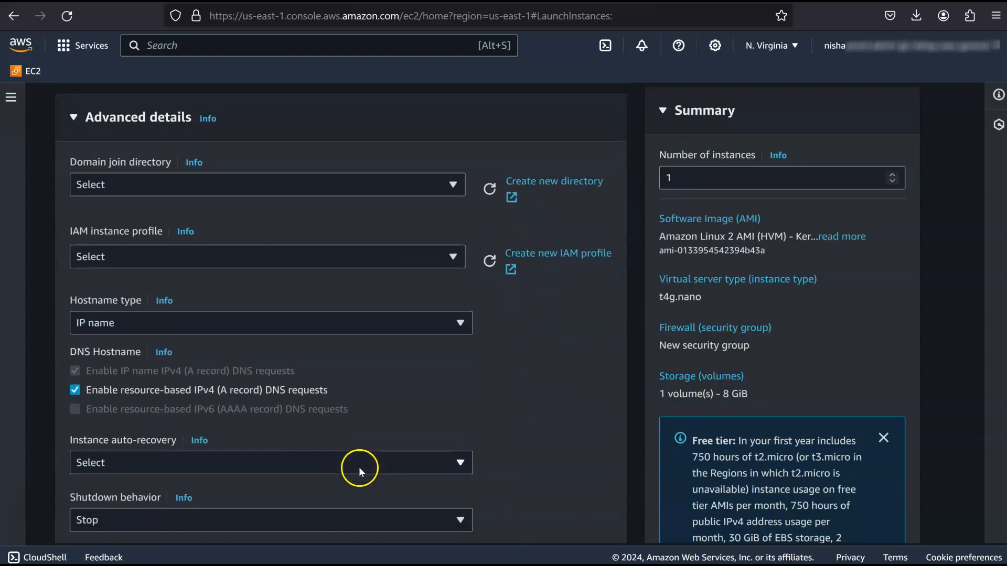
scroll(359, 469, "down", 10)
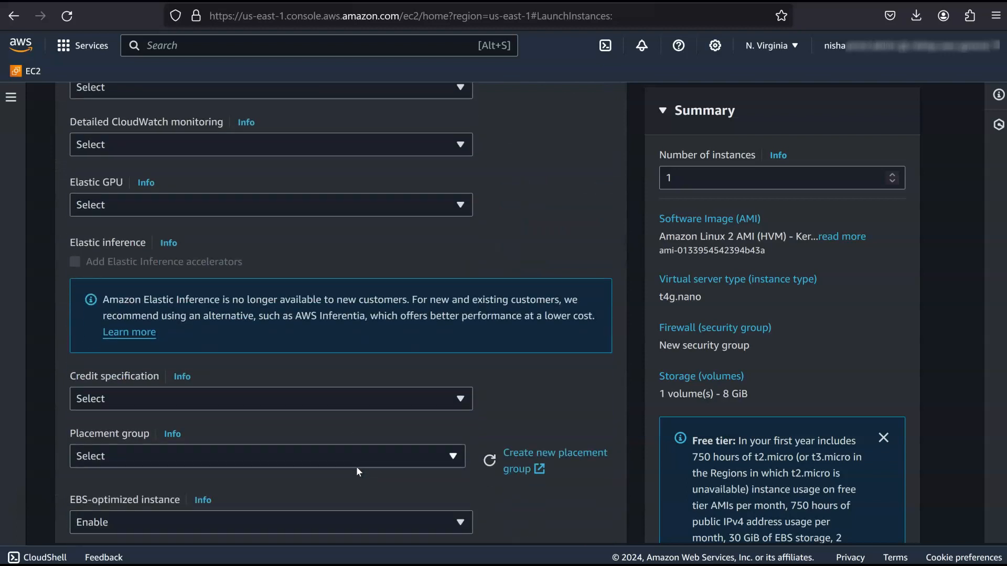
scroll(357, 472, "down", 6)
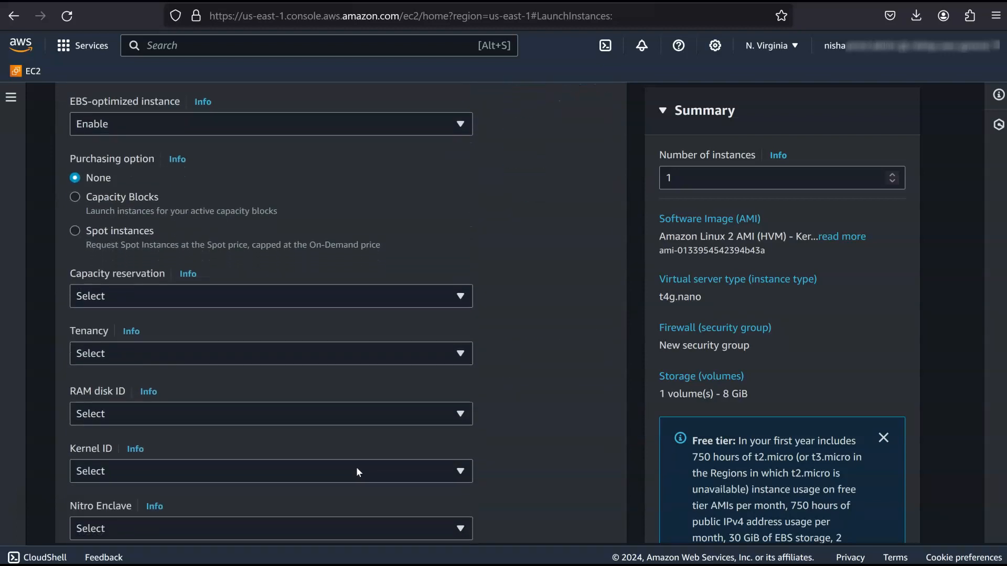
scroll(357, 472, "down", 9)
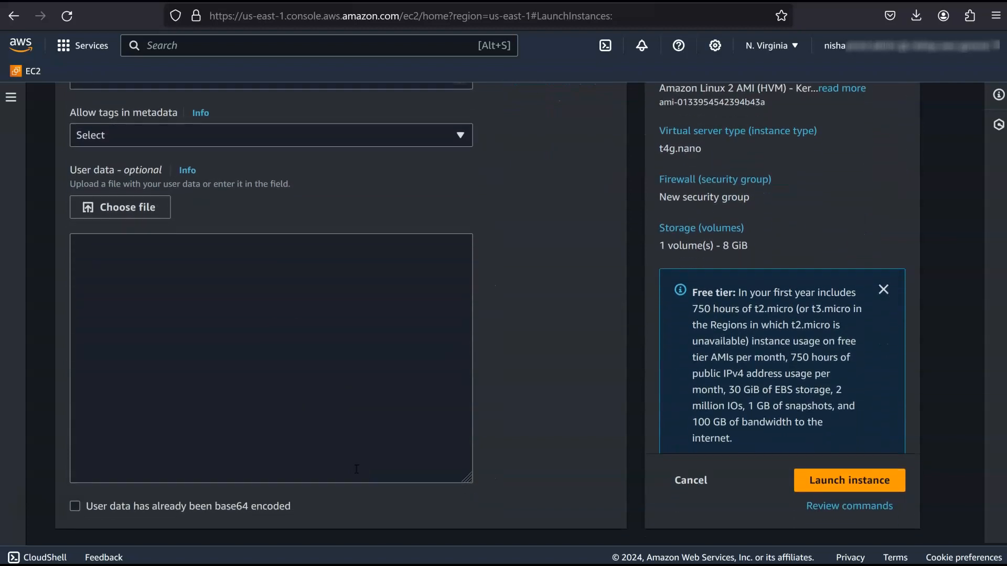
left_click(133, 236)
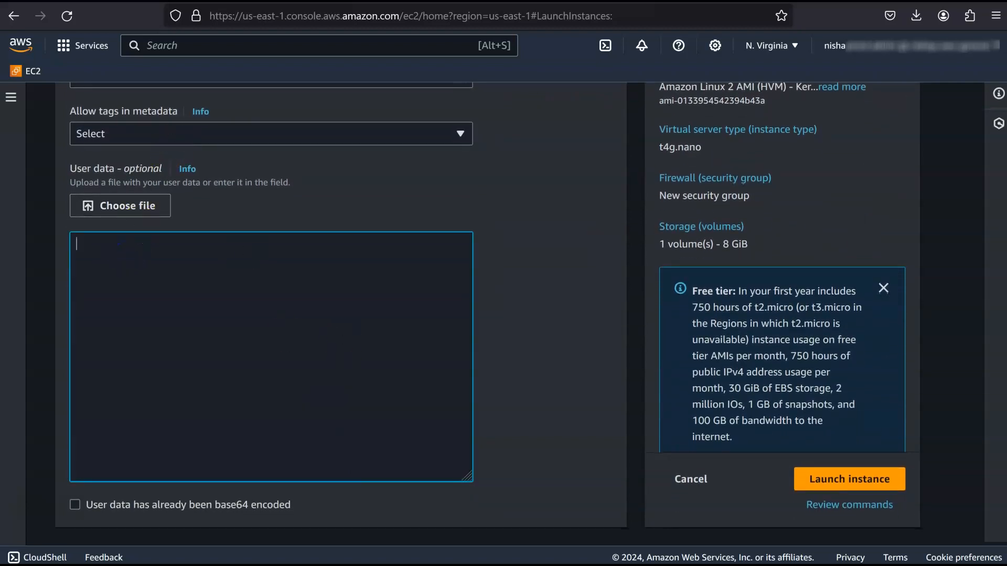
key("alt+Tab")
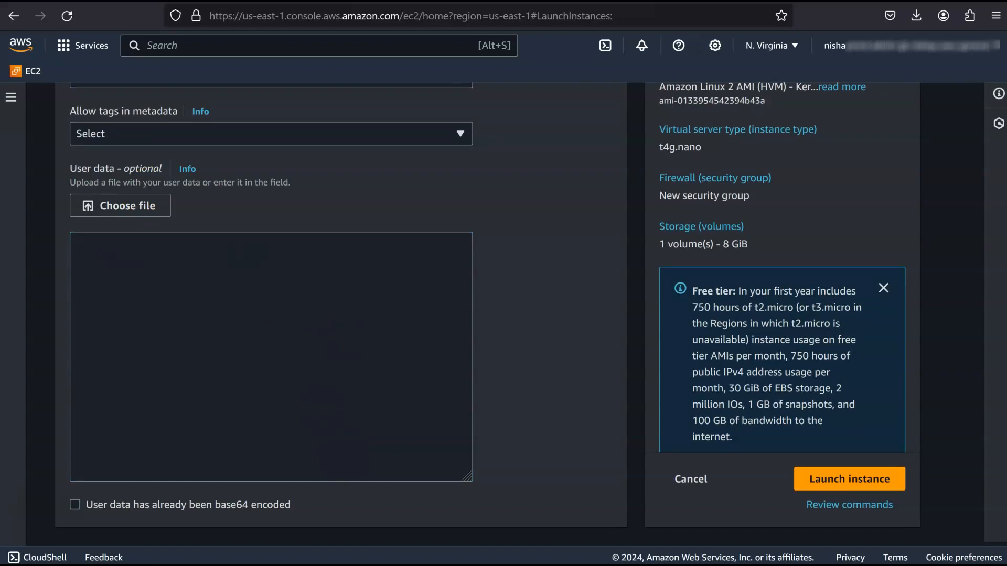
left_click(281, 265)
right_click(276, 266)
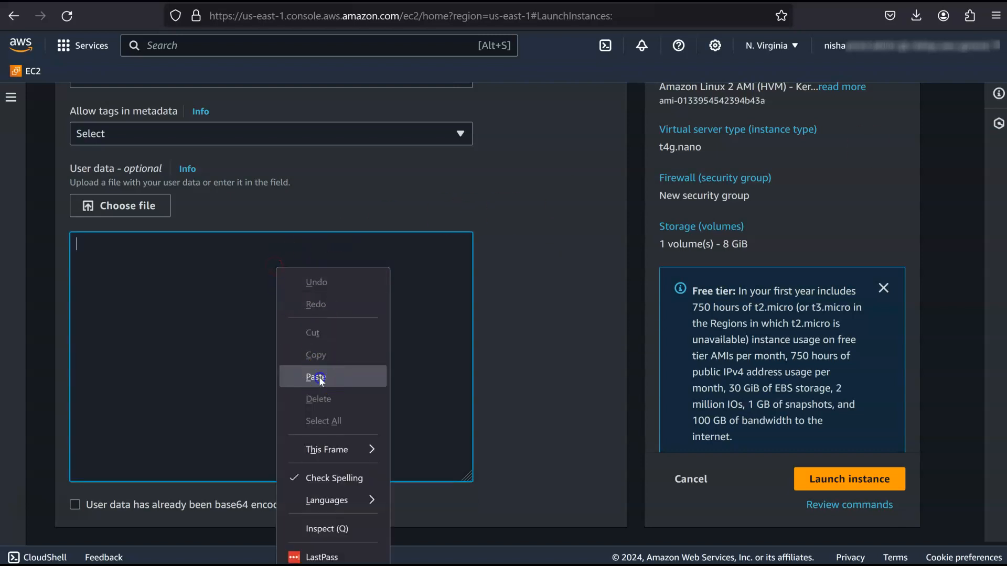
left_click(318, 377)
Review the pasted user data script through its last line and launch the webserver-A instance
scroll(380, 373, "up", 8)
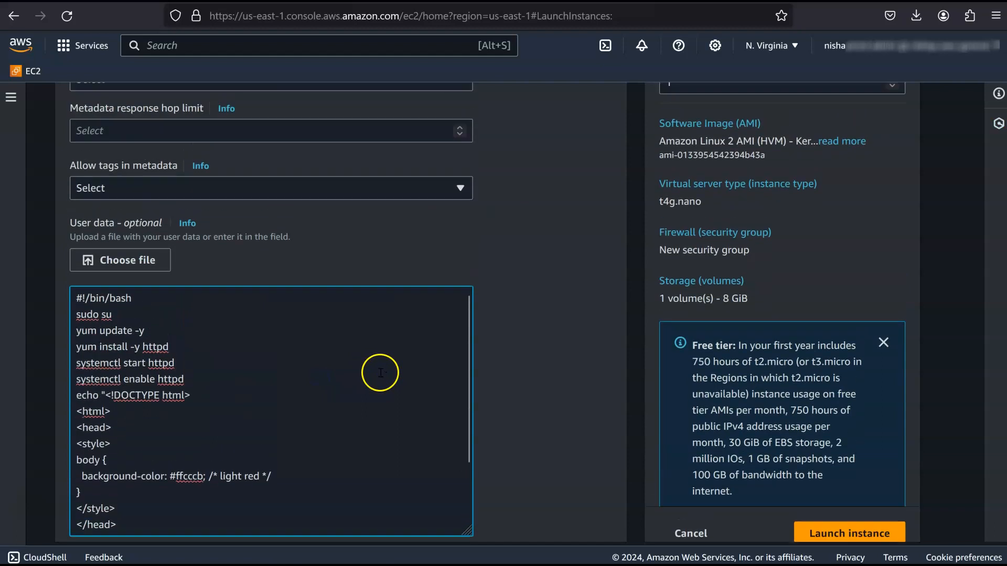
scroll(380, 373, "up", 1)
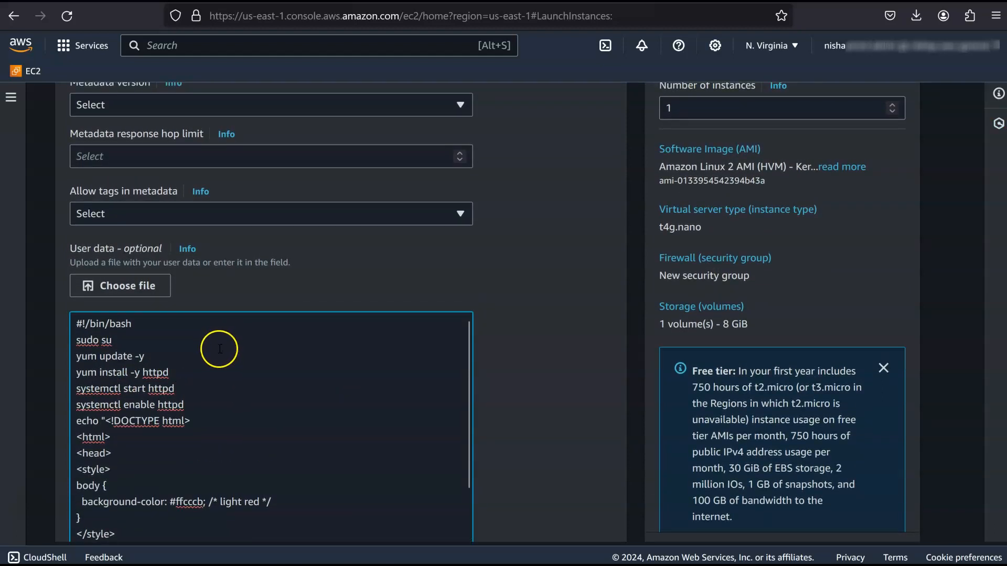
scroll(218, 350, "down", 2)
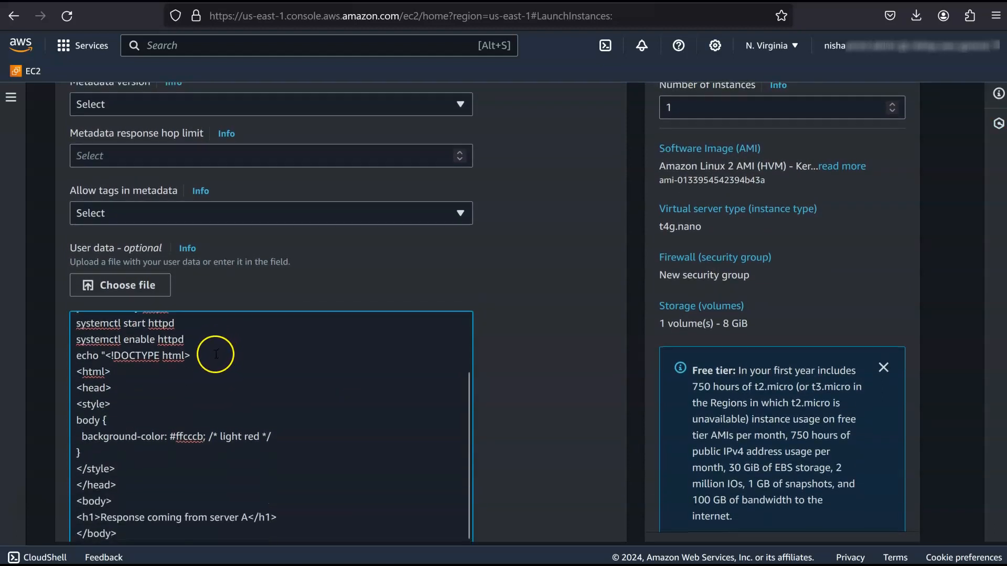
scroll(216, 354, "down", 2)
scroll(316, 350, "down", 1)
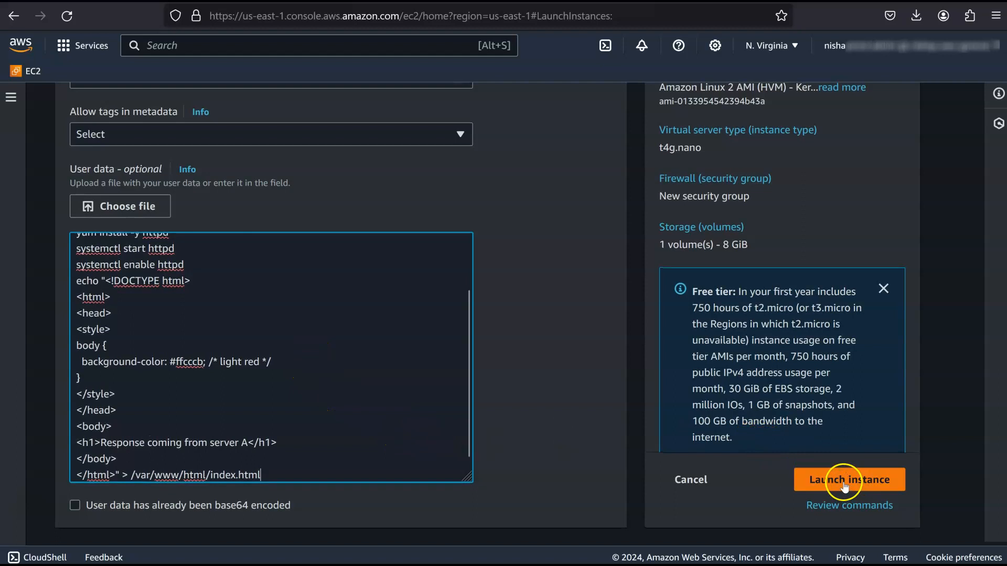
left_click(842, 481)
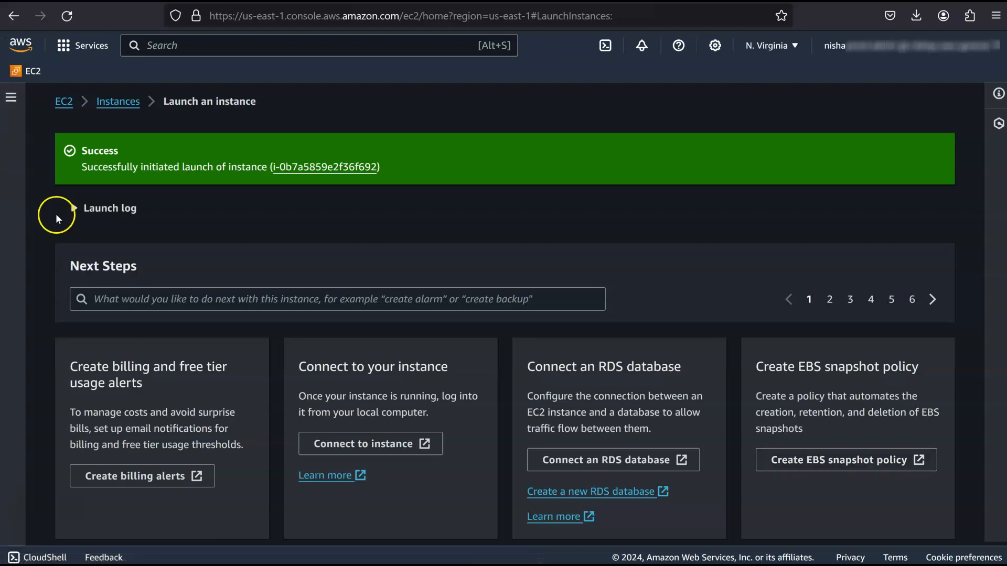
Expand the launch log and check the status of each launch stage
left_click(72, 209)
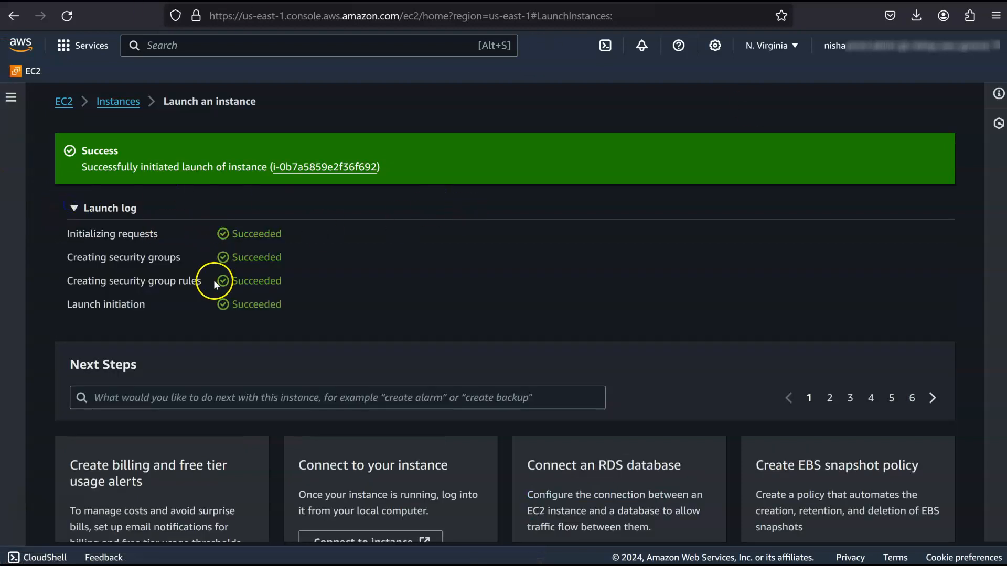
scroll(283, 318, "down", 5)
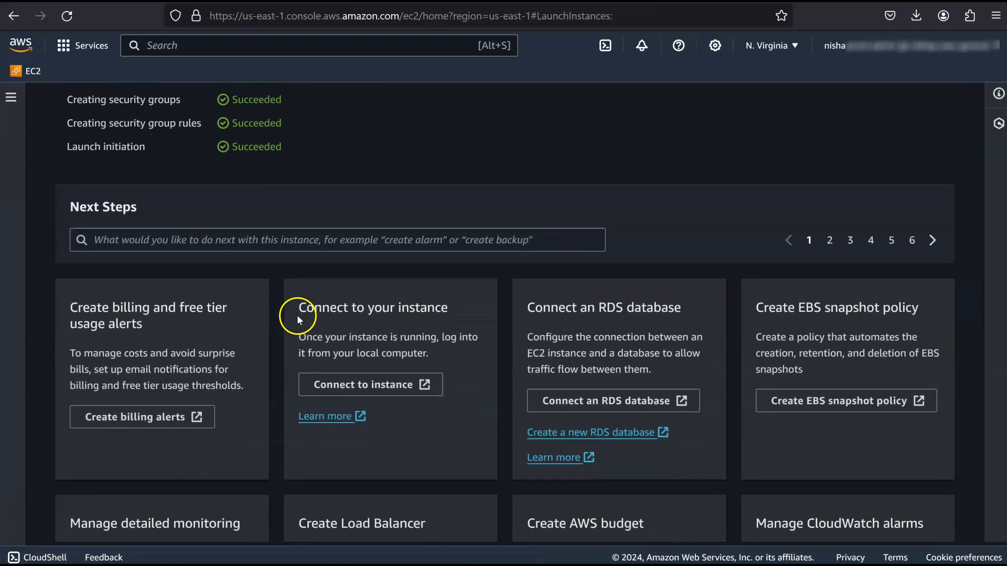
scroll(296, 315, "up", 5)
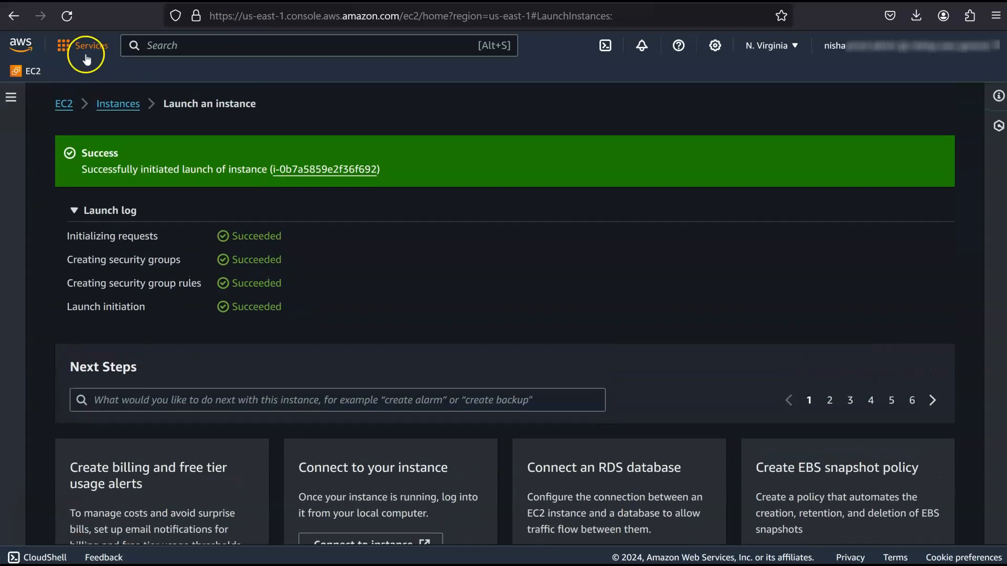
Open the Instances list and examine webserver-A's details across all columns, from state and availability zone to security group and key name
left_click(105, 107)
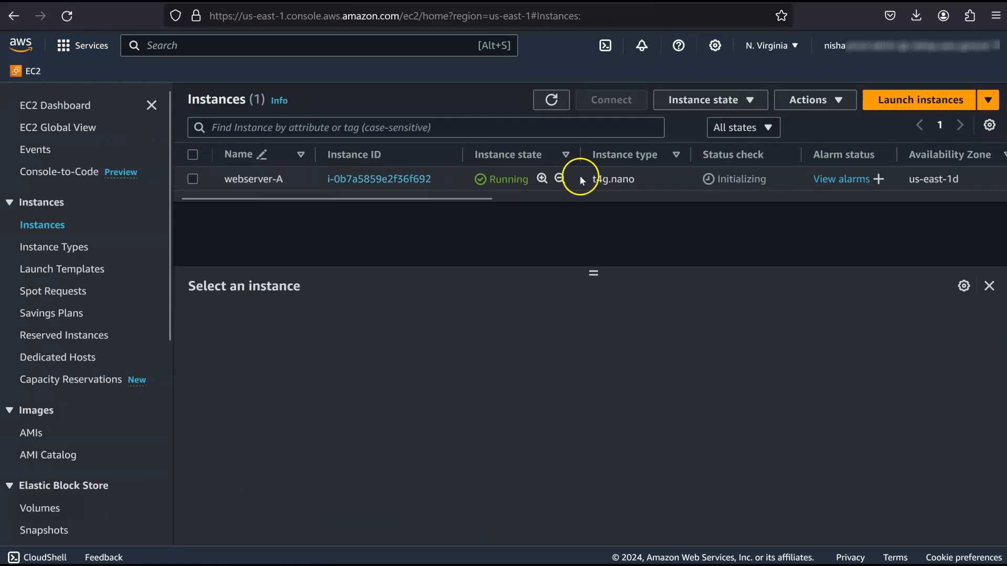
left_click_drag(443, 198, 657, 226)
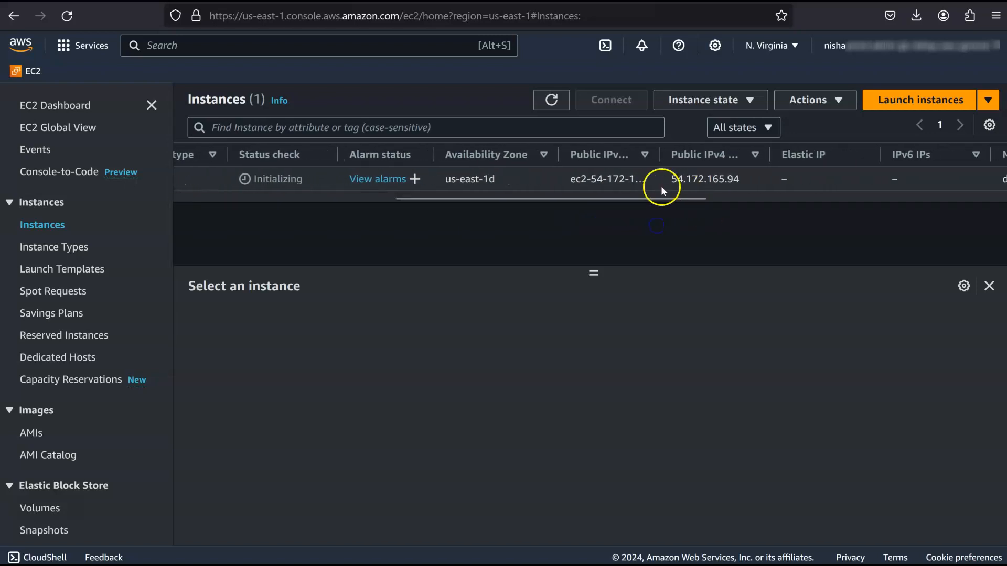
left_click_drag(701, 197, 951, 212)
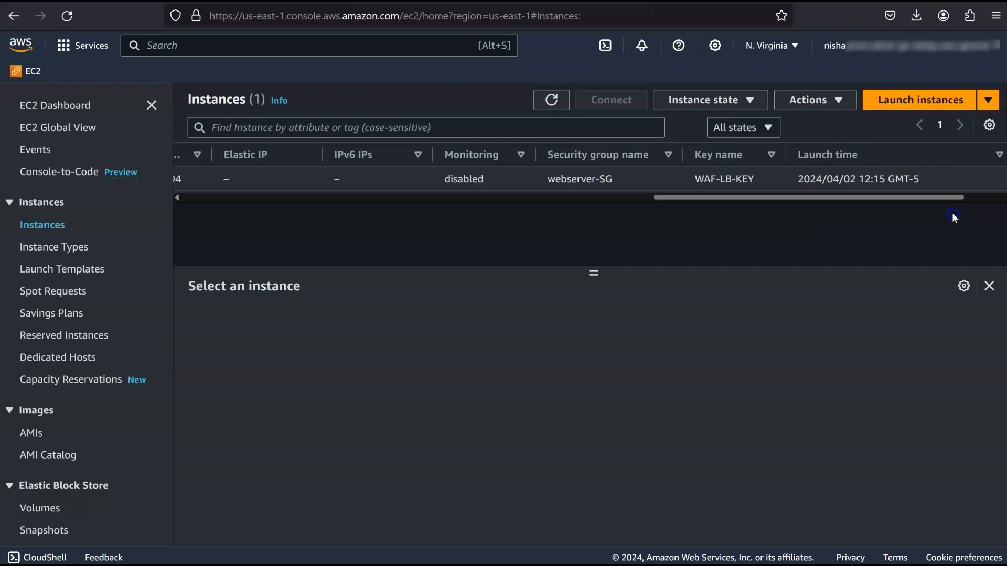
left_click_drag(952, 213, 432, 254)
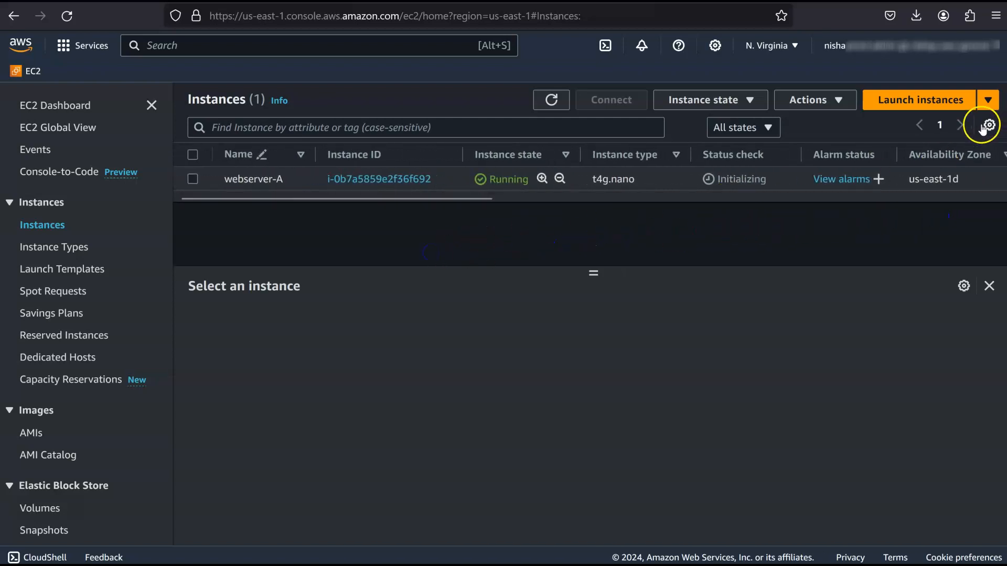
Start launching another instance and name it webserver-B
left_click(932, 106)
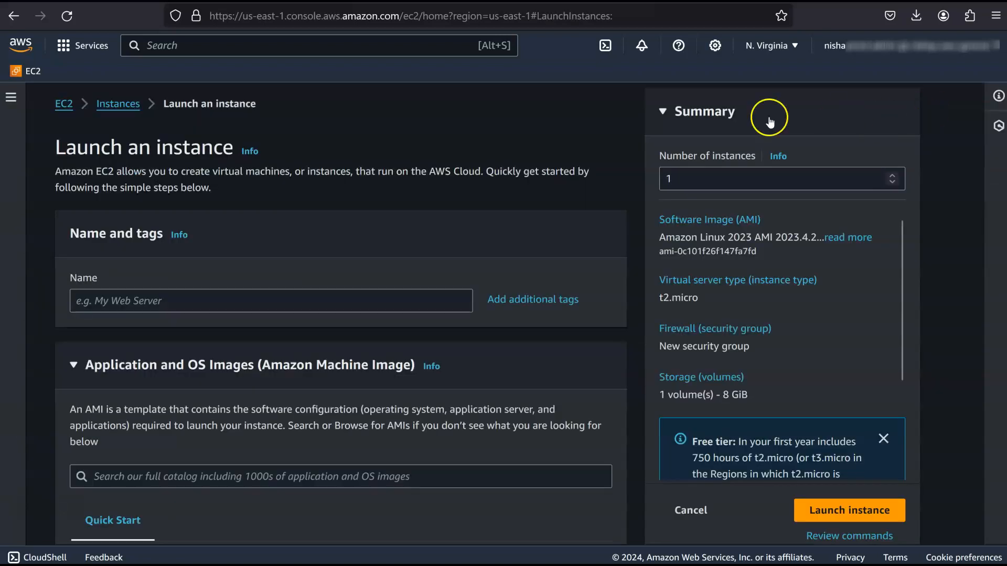
left_click(358, 303)
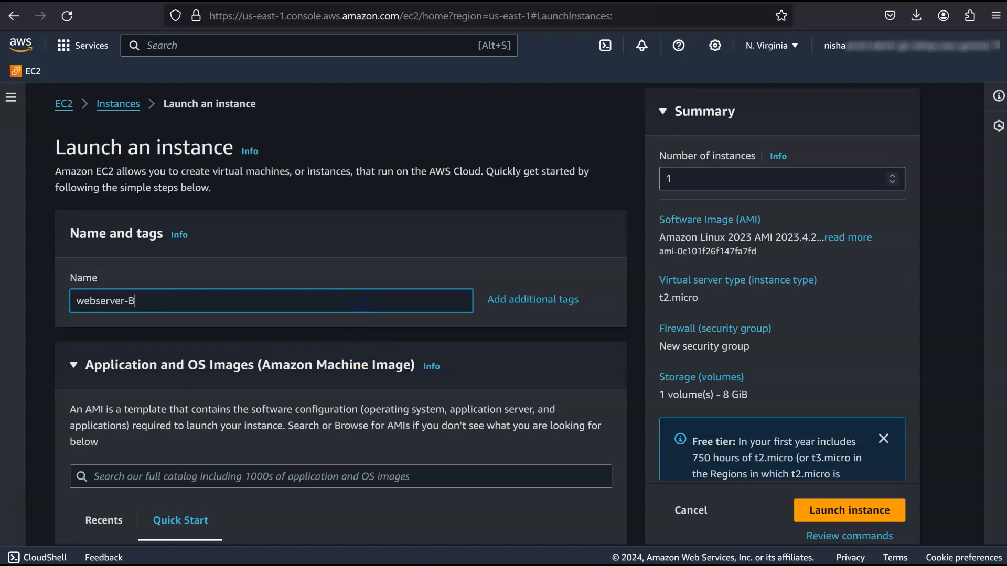
Search the AMI catalog for "linux 2" and select Amazon Linux 2 AMI (HVM) - Kernel 5.10 with 64-bit (Arm) architecture
scroll(461, 331, "down", 6)
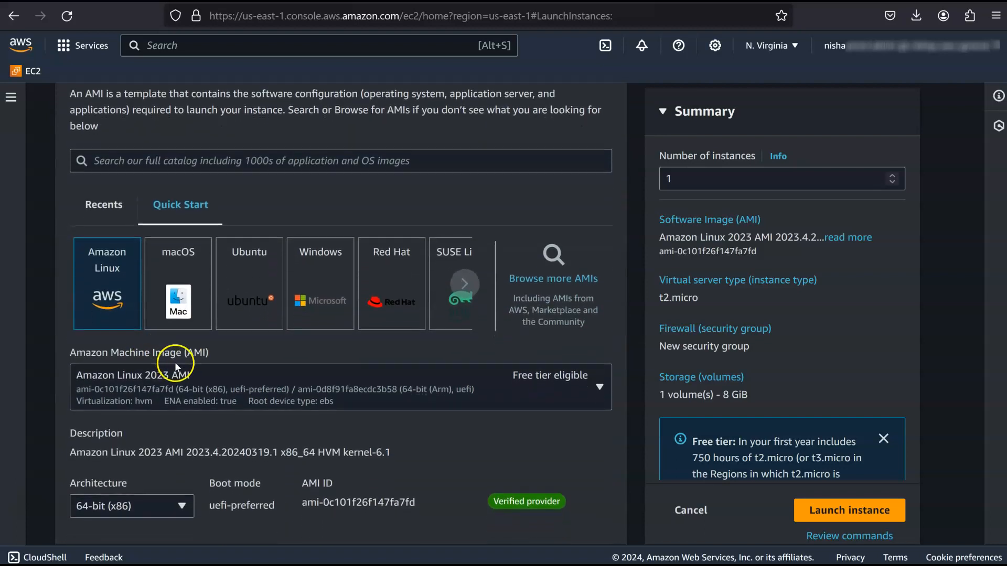
left_click(181, 161)
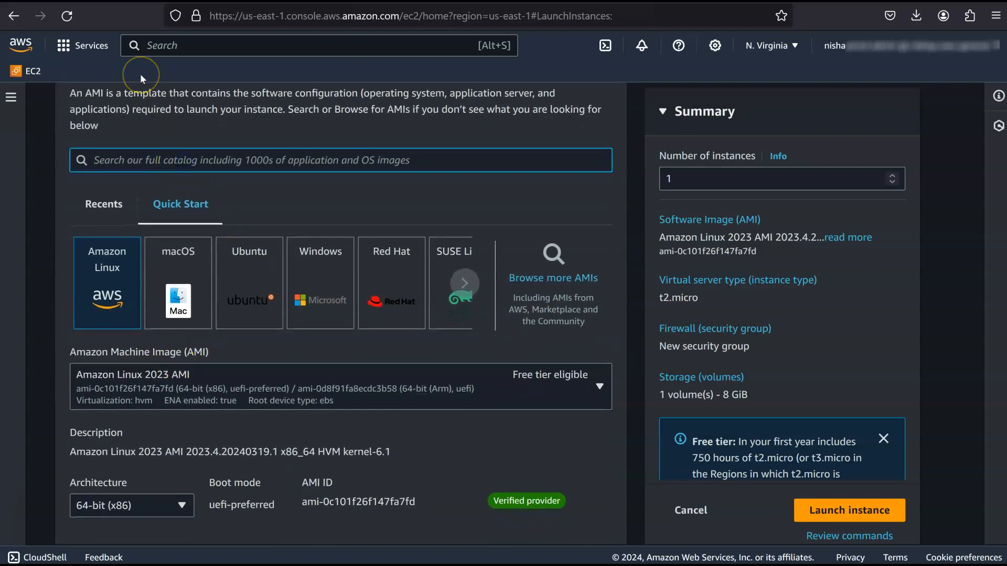
type("linux 2")
key("Return")
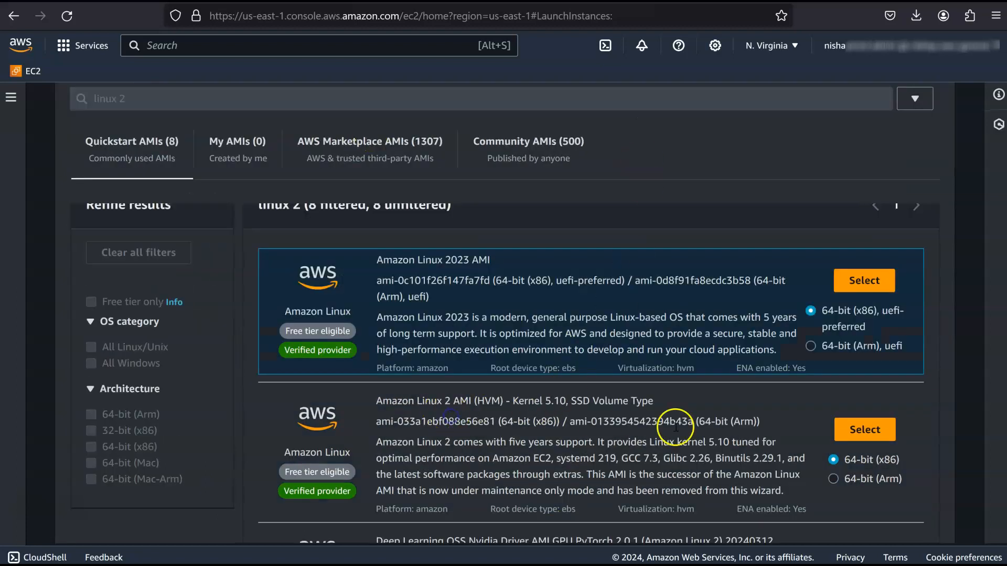
left_click(834, 479)
left_click(862, 438)
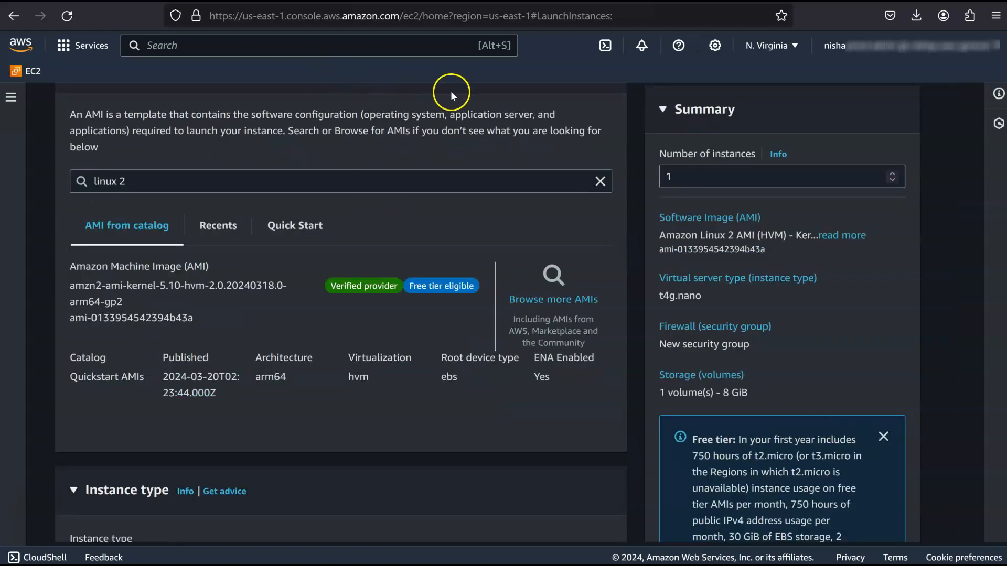
Keep the t4g.nano instance type and choose WAF-LB-KEY as the key pair for webserver-B
scroll(445, 230, "down", 3)
scroll(435, 230, "down", 2)
scroll(435, 229, "down", 2)
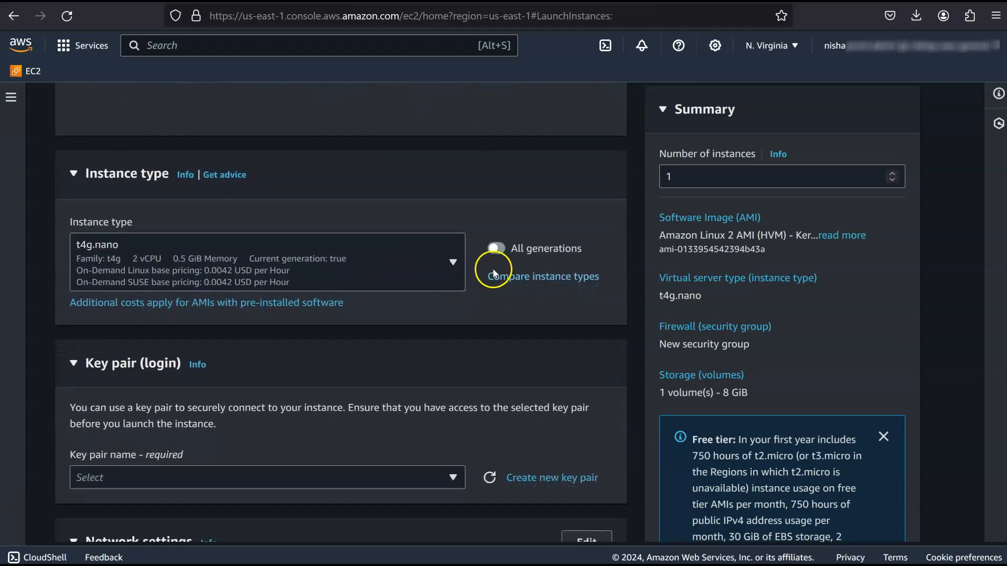
scroll(319, 256, "down", 4)
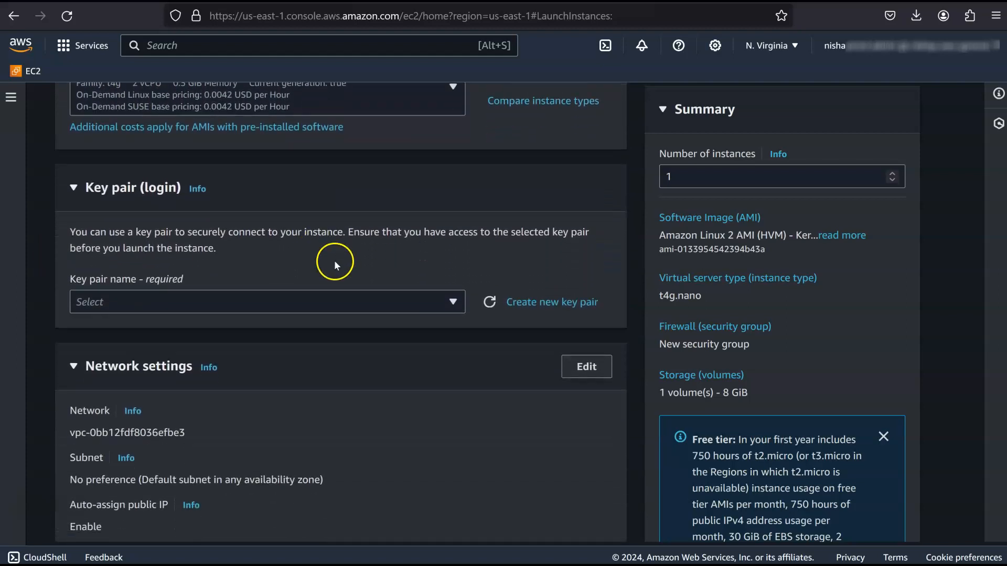
left_click(350, 268)
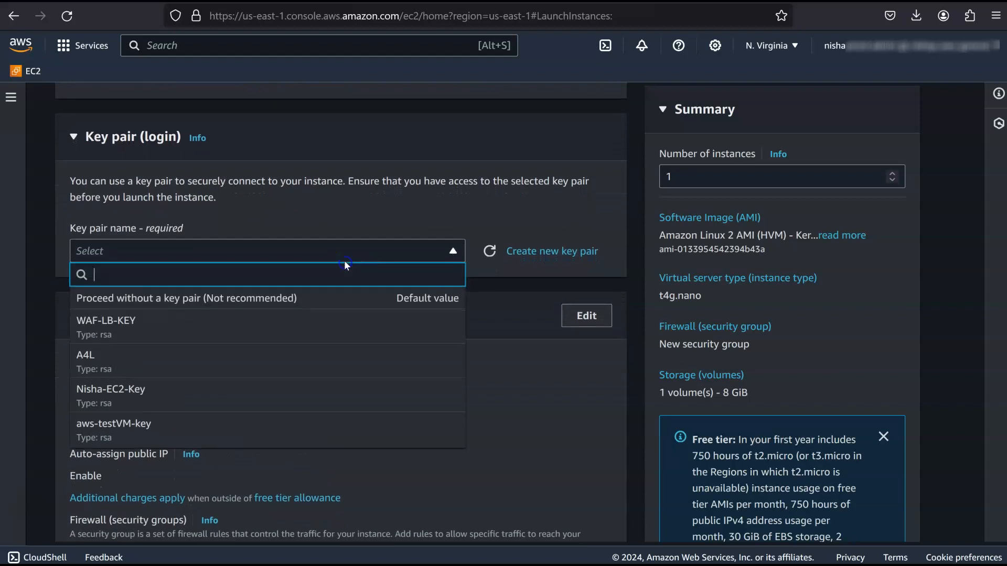
left_click(269, 307)
scroll(427, 263, "down", 4)
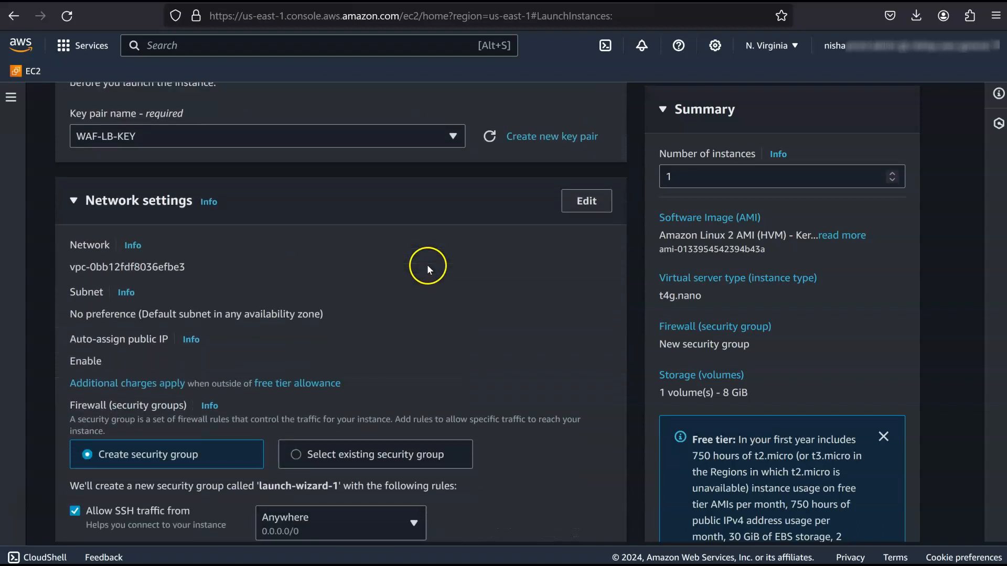
scroll(439, 263, "up", 1)
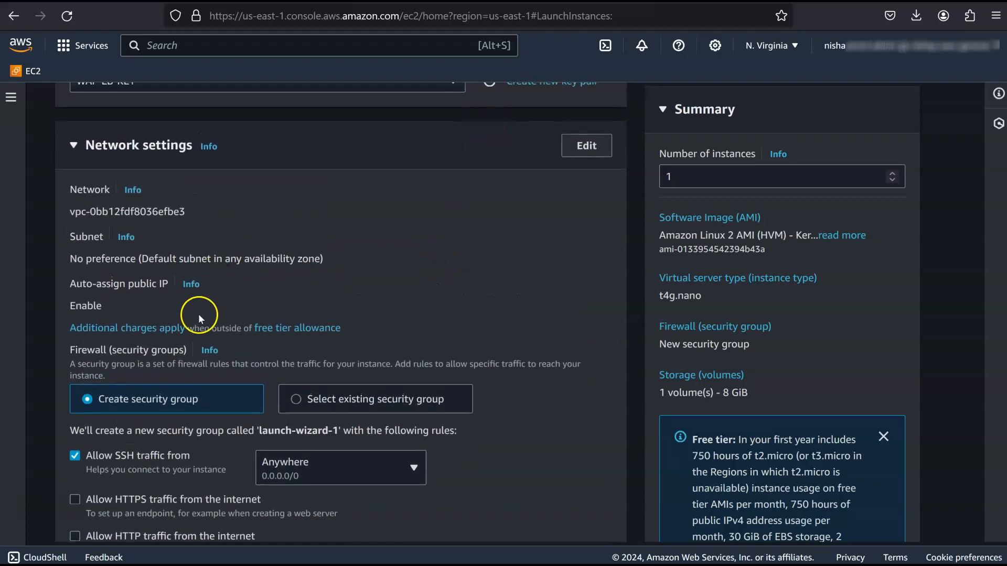
Edit the network settings of webserver-B and assign the existing security group webserver-SG
left_click(580, 150)
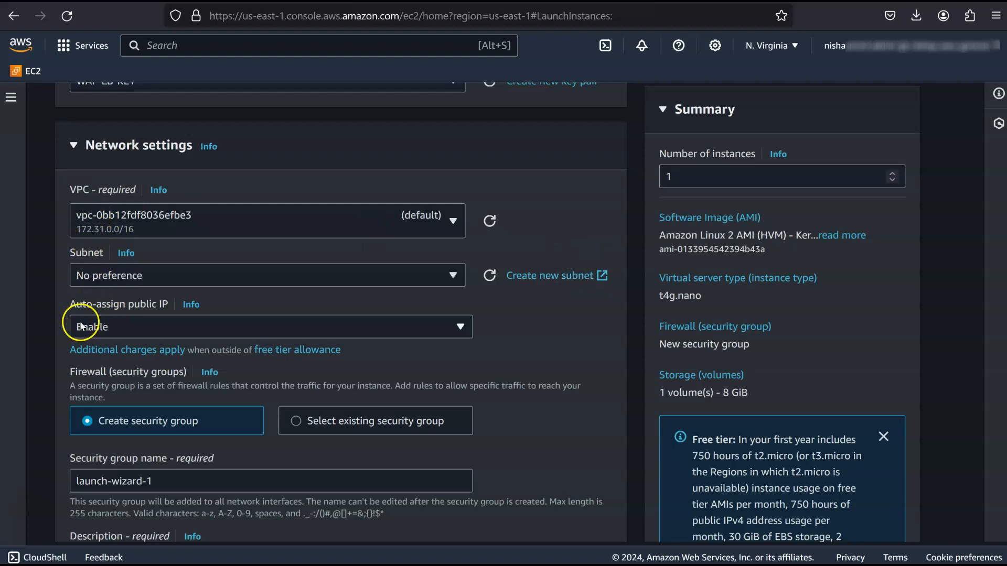
scroll(538, 333, "down", 5)
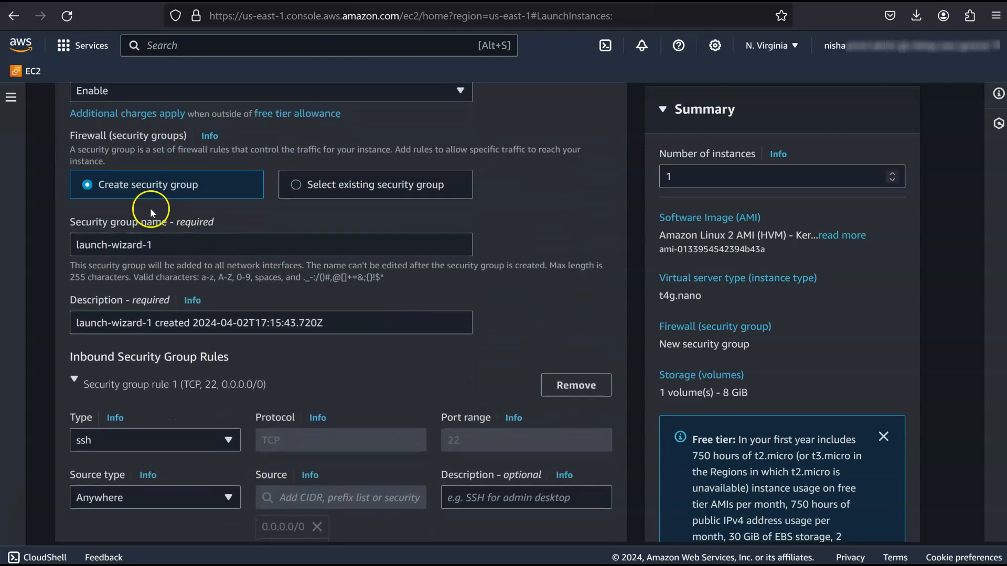
left_click(295, 185)
left_click(320, 247)
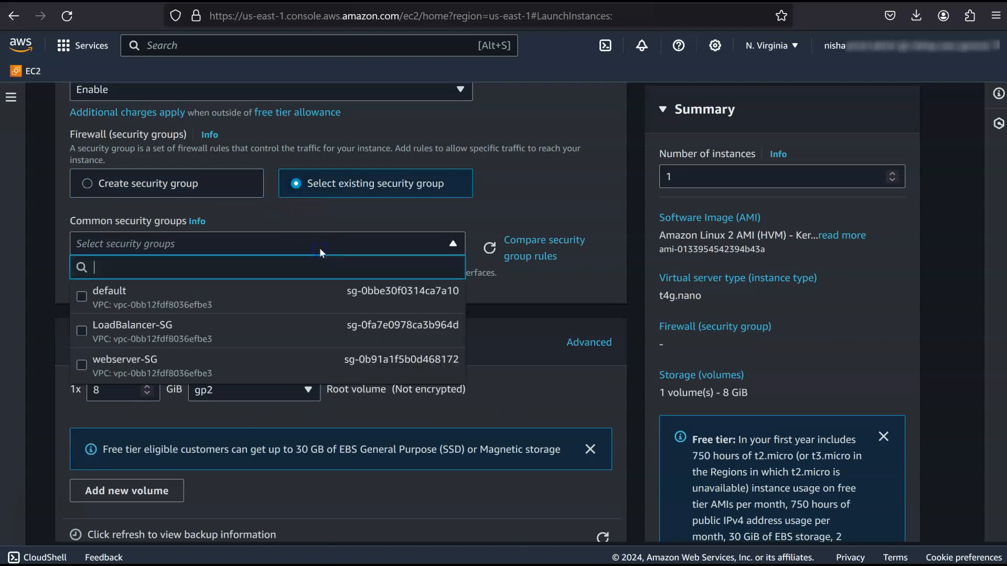
left_click(82, 365)
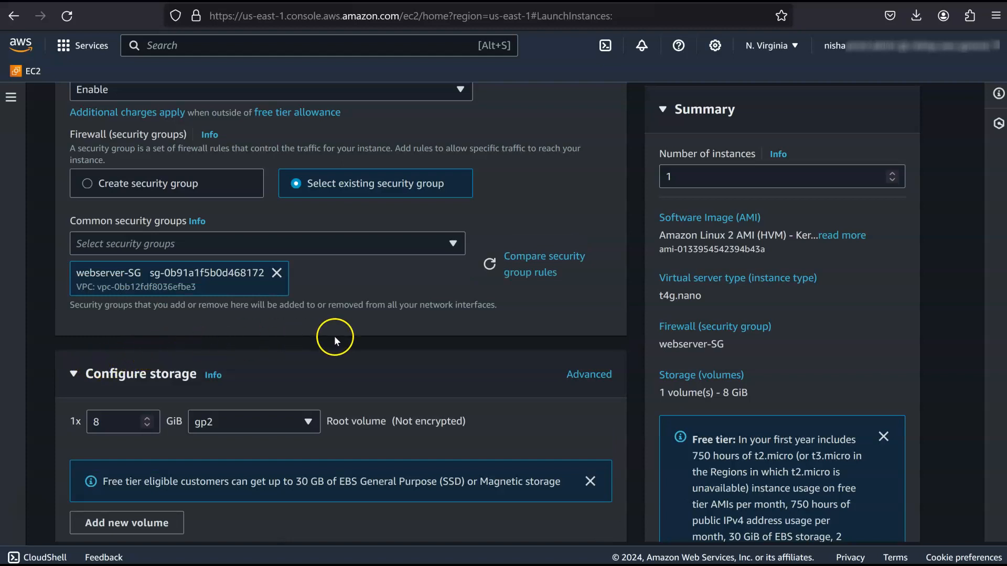
Keep the 8 GiB gp2 root volume and expand the advanced details of the launch form
scroll(334, 338, "down", 3)
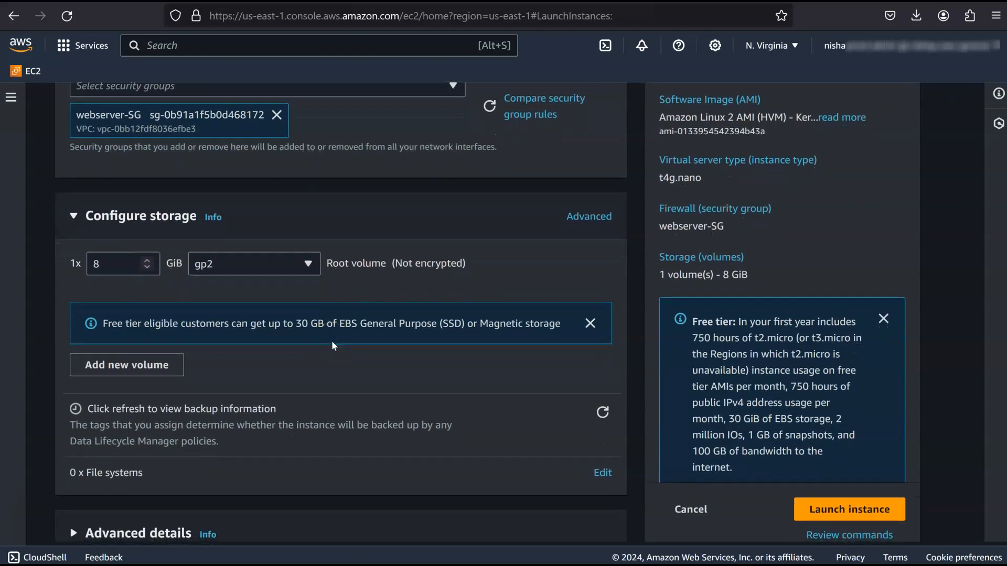
scroll(332, 343, "down", 1)
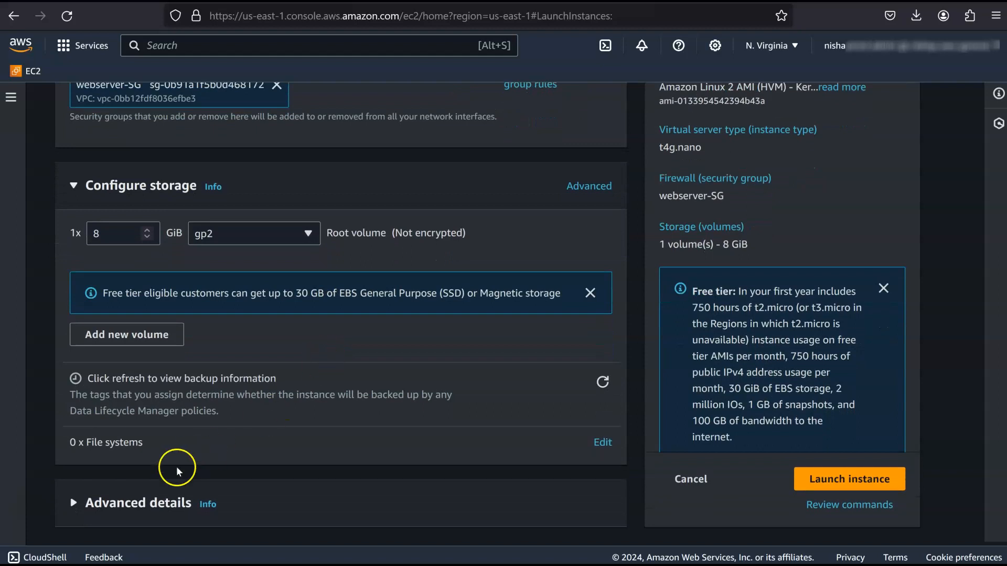
scroll(176, 477, "up", 1)
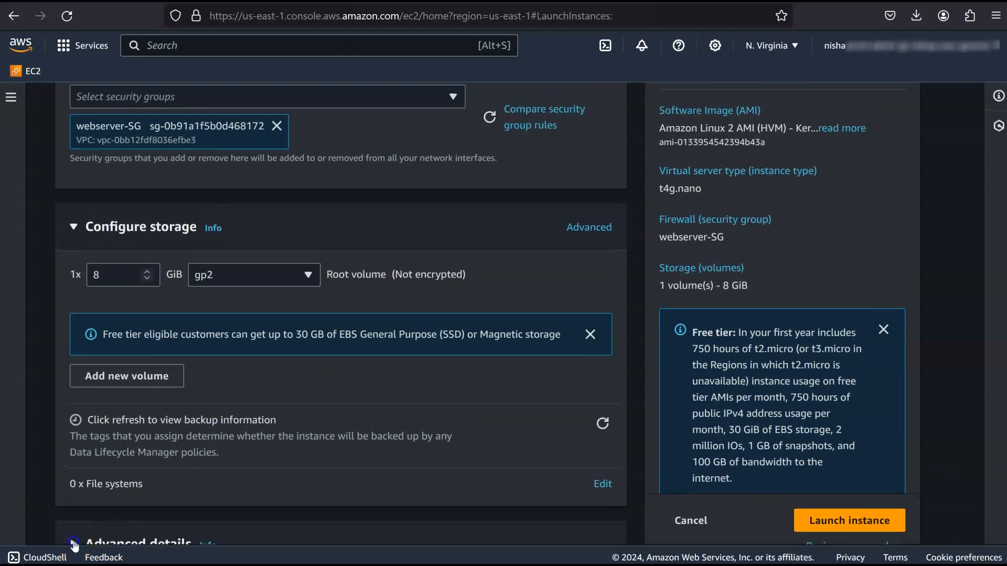
left_click(74, 543)
Review the launch form's advanced details, security group, network settings and key pair
scroll(474, 385, "down", 7)
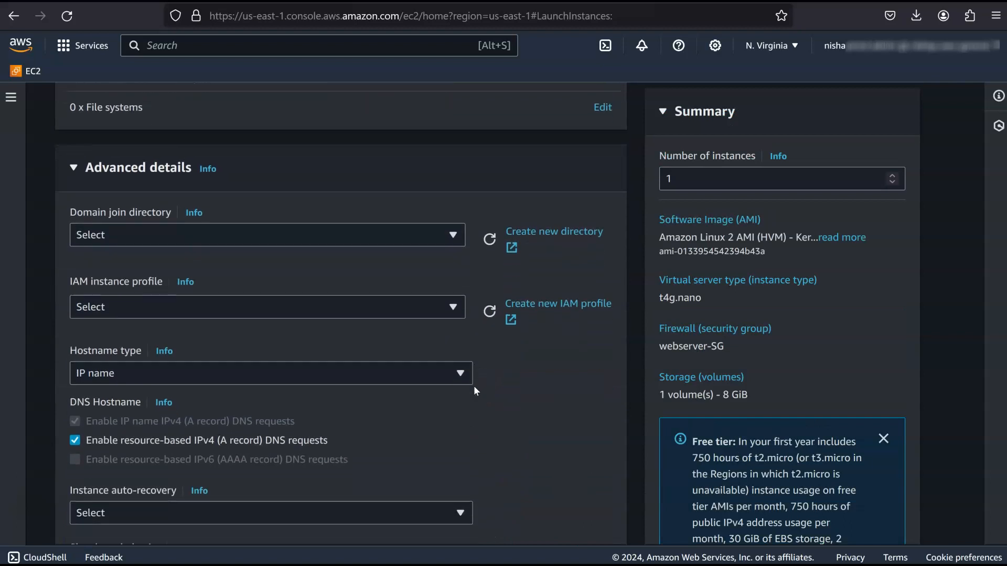
scroll(473, 386, "down", 12)
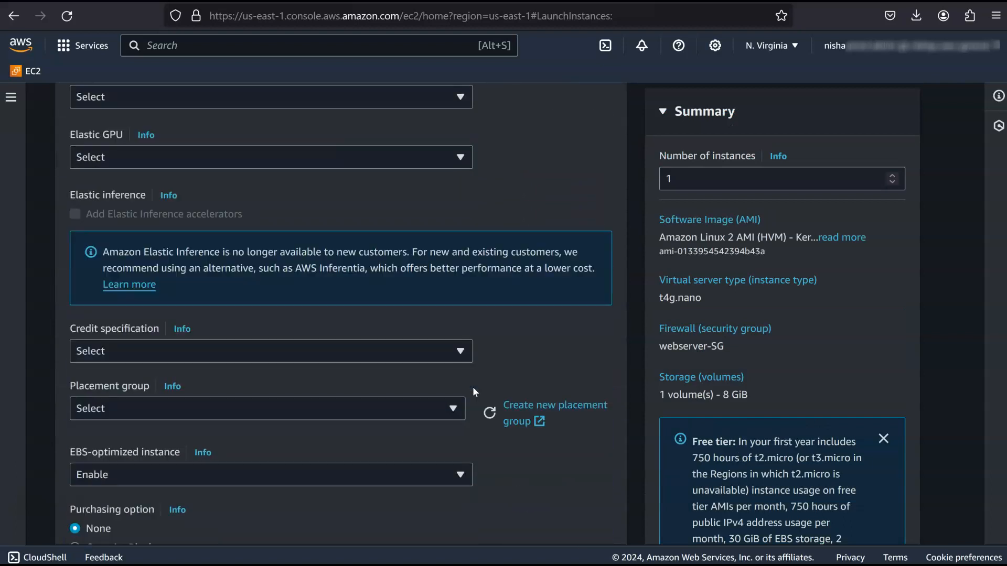
scroll(473, 390, "down", 17)
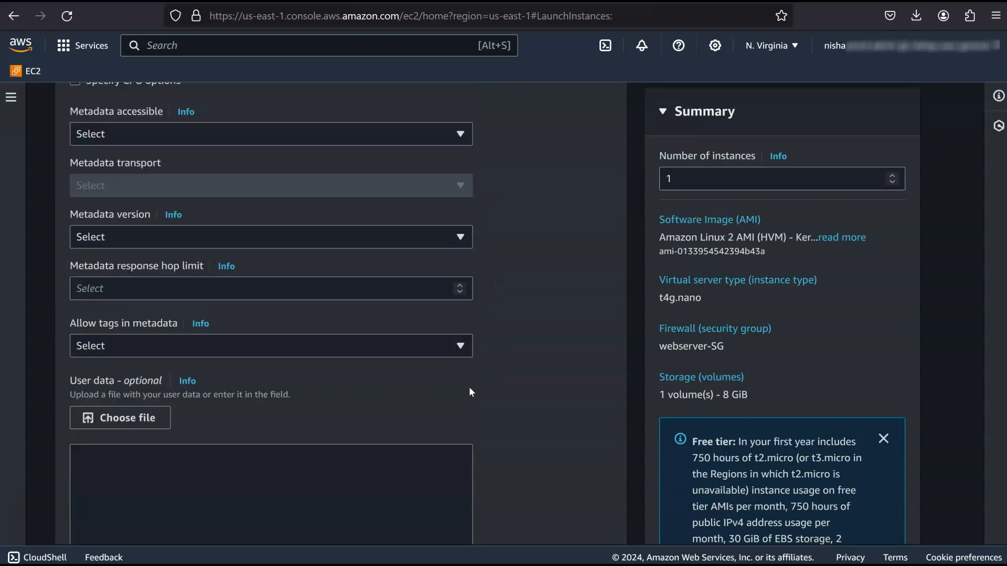
scroll(469, 392, "down", 3)
scroll(468, 387, "up", 9)
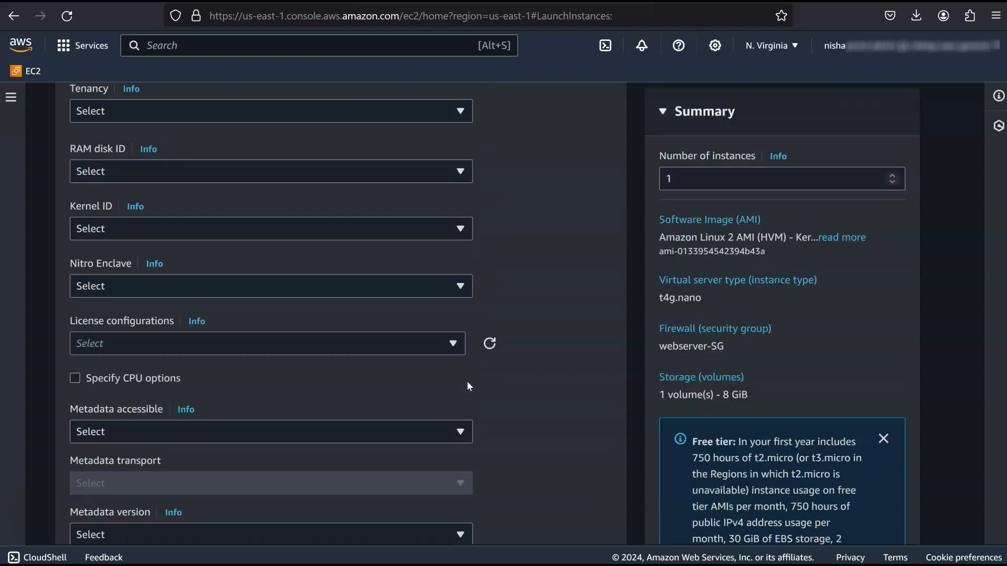
scroll(468, 383, "up", 20)
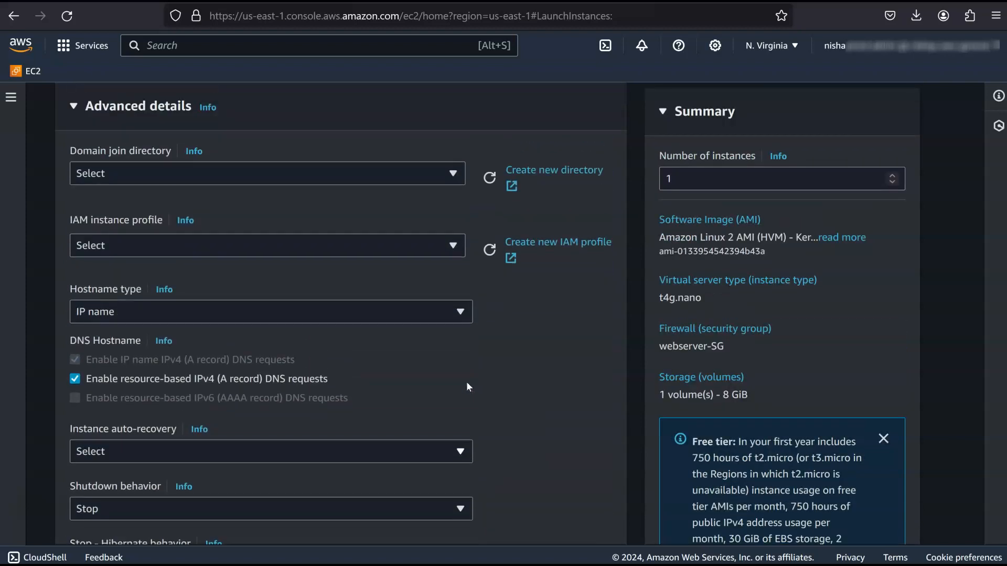
scroll(466, 381, "up", 15)
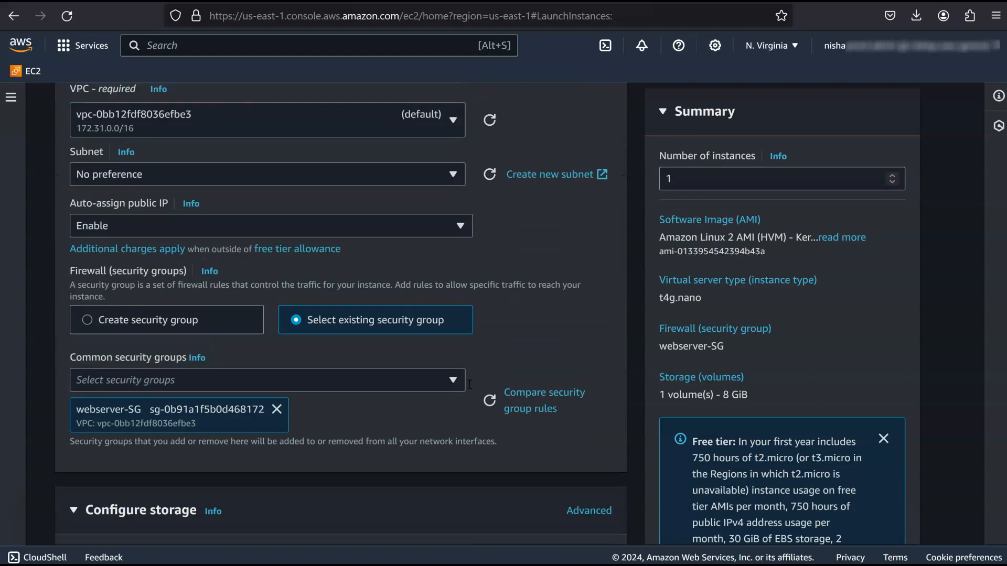
scroll(469, 384, "up", 4)
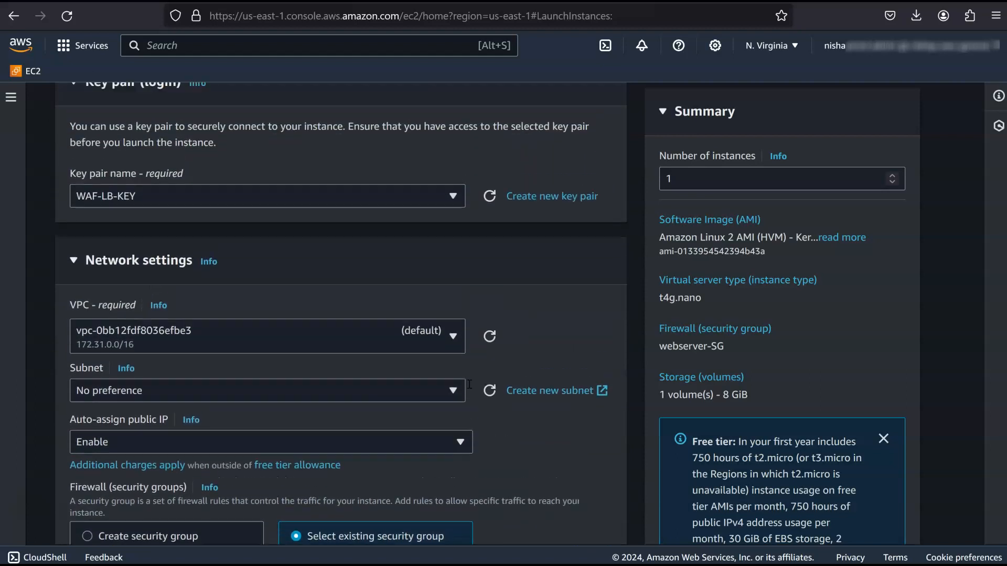
scroll(469, 384, "up", 1)
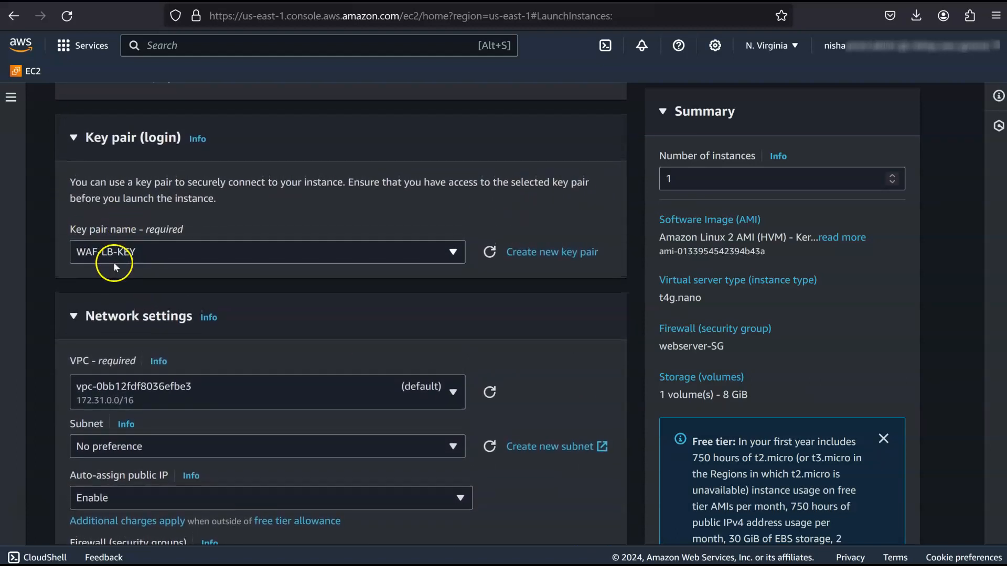
Paste the user data script that starts httpd and writes a lightblue "Response coming from server B" page to /var/www/html/index.html
scroll(495, 388, "down", 8)
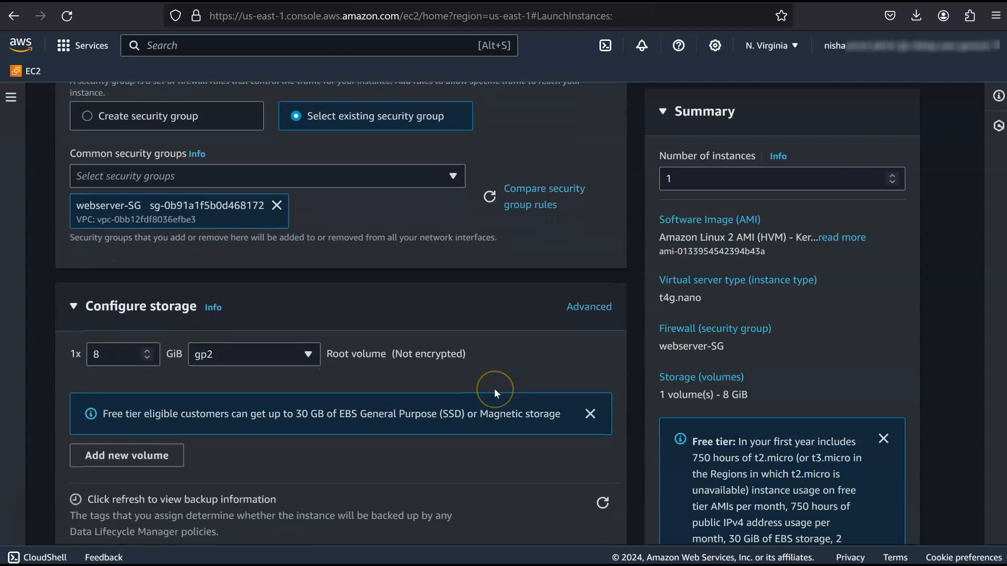
scroll(495, 393, "down", 15)
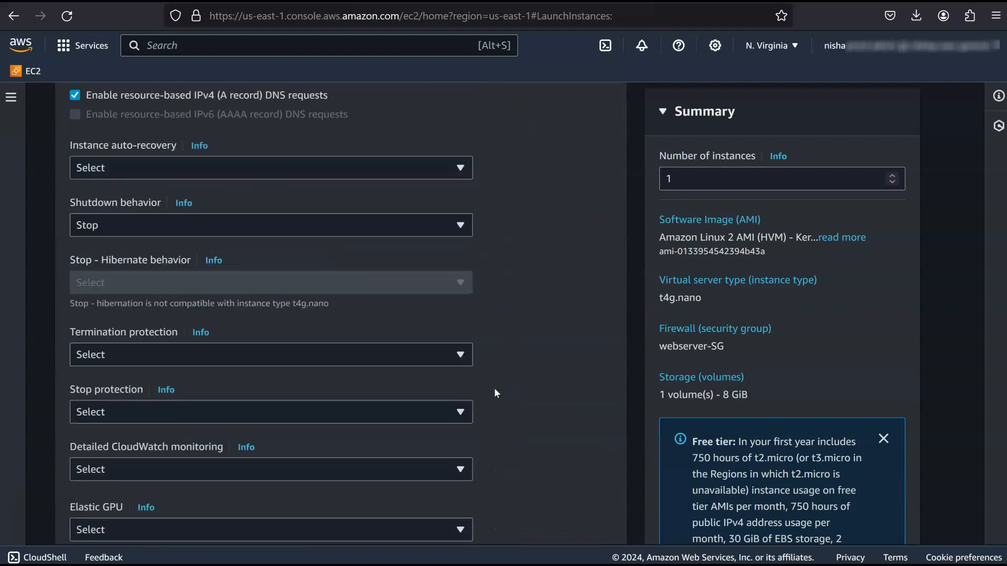
scroll(495, 390, "down", 18)
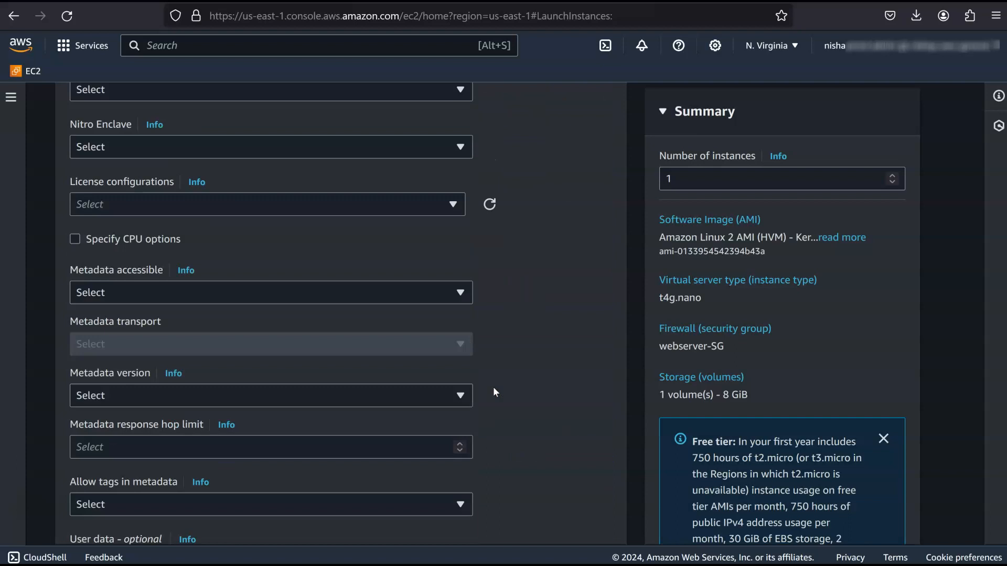
scroll(493, 388, "down", 5)
left_click(167, 282)
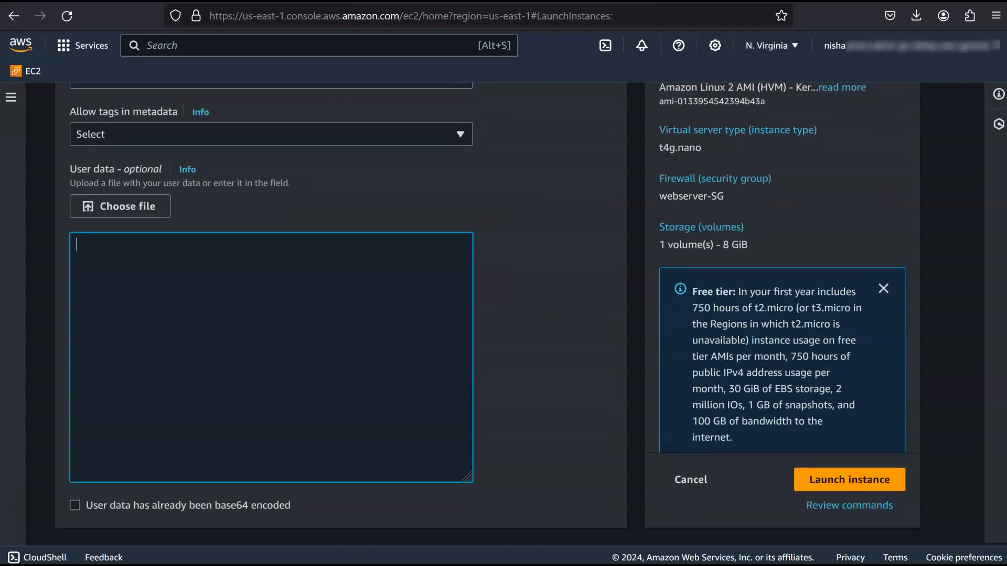
key("alt+Tab")
right_click(329, 304)
left_click(386, 124)
scroll(215, 318, "down", 2)
scroll(216, 318, "down", 1)
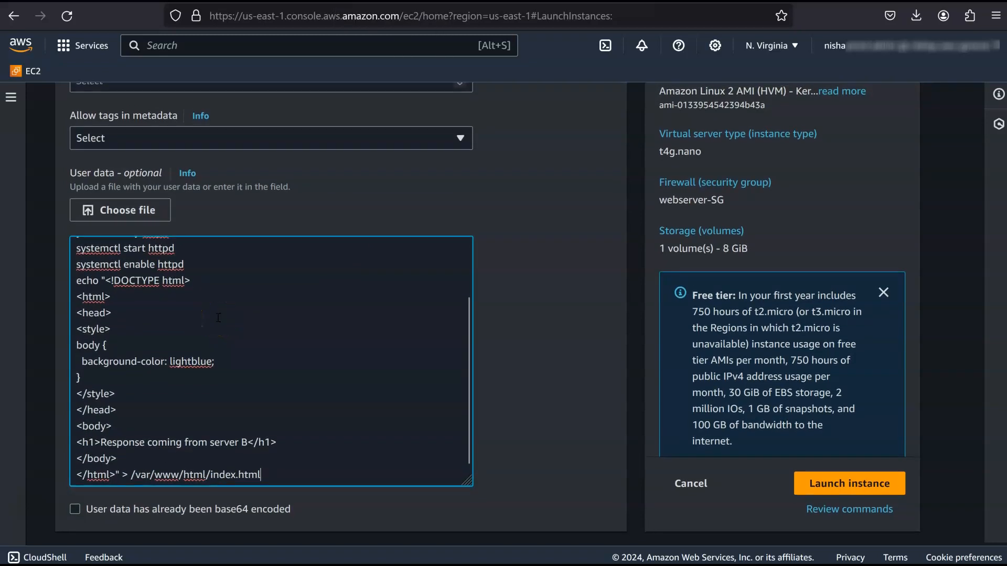
Launch the webserver-B instance and expand its launch log
scroll(218, 318, "down", 1)
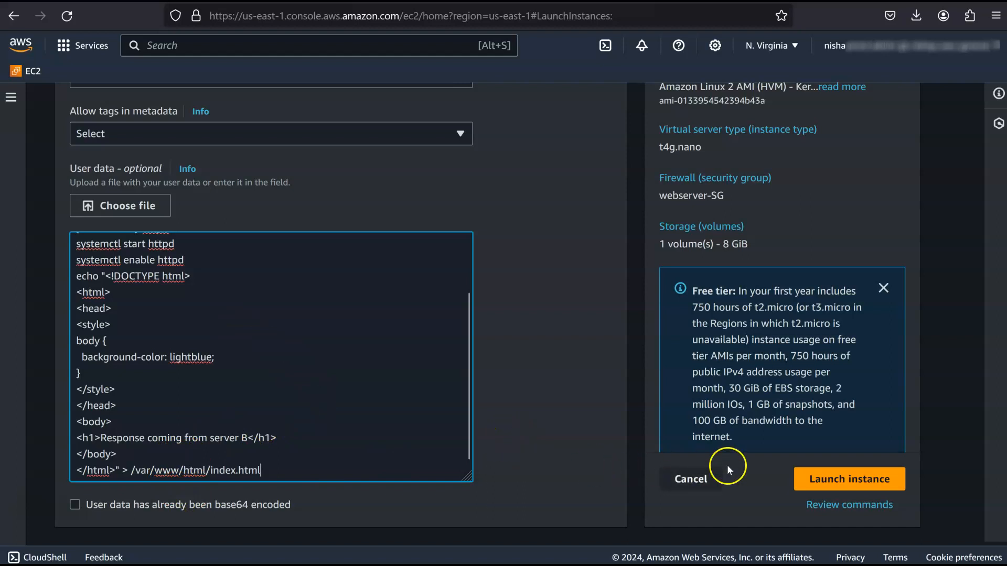
left_click(816, 480)
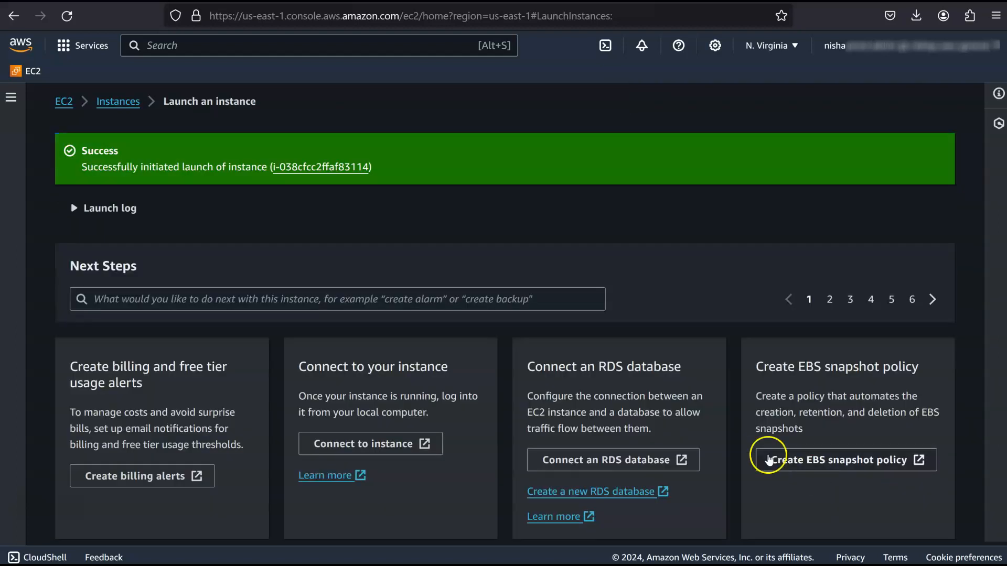
left_click(73, 208)
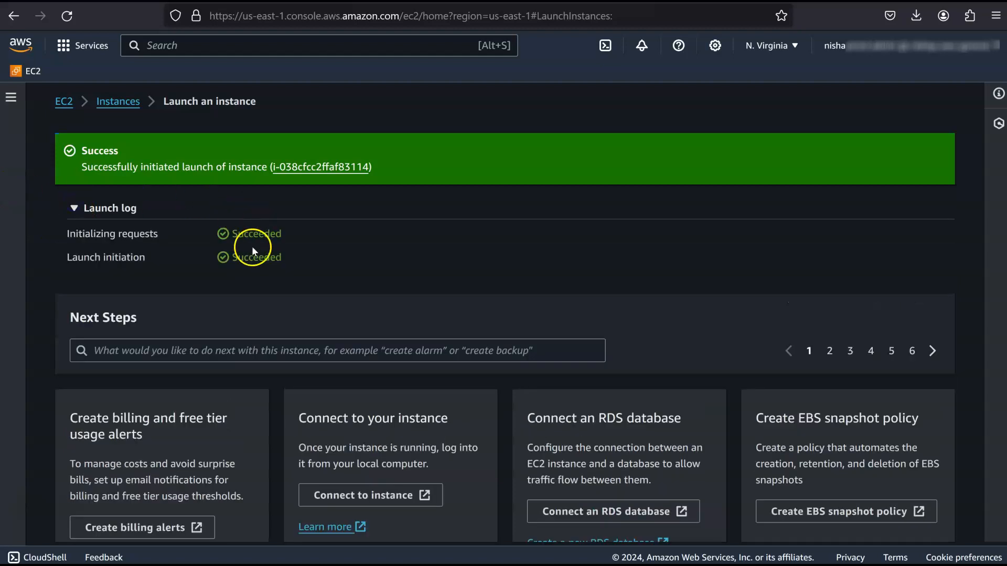
Open the Instances list, refresh it and sort the instances by name
left_click(130, 106)
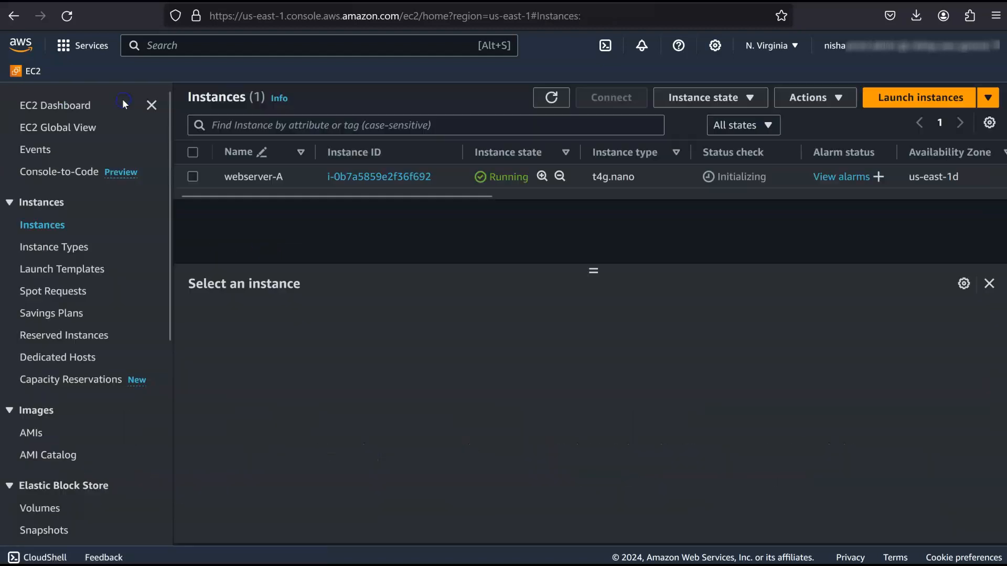
left_click(551, 97)
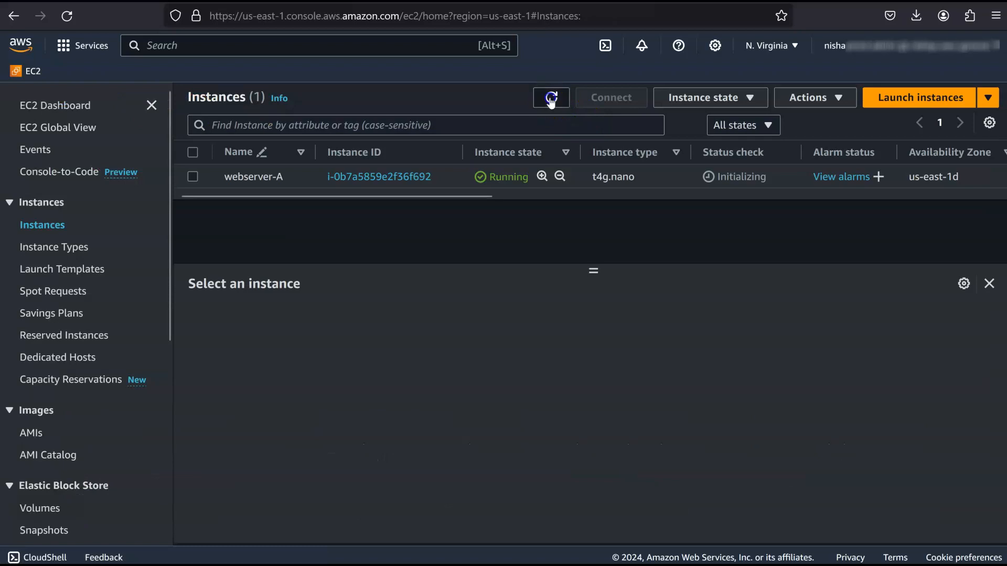
left_click(301, 152)
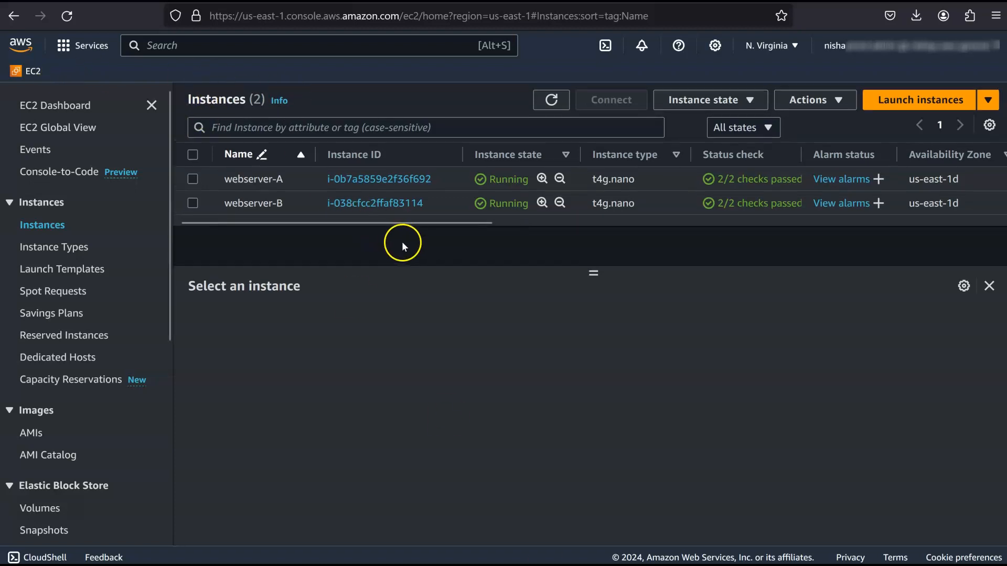
Return to the EC2 dashboard and open the Target Groups page under Load Balancing
left_click(53, 105)
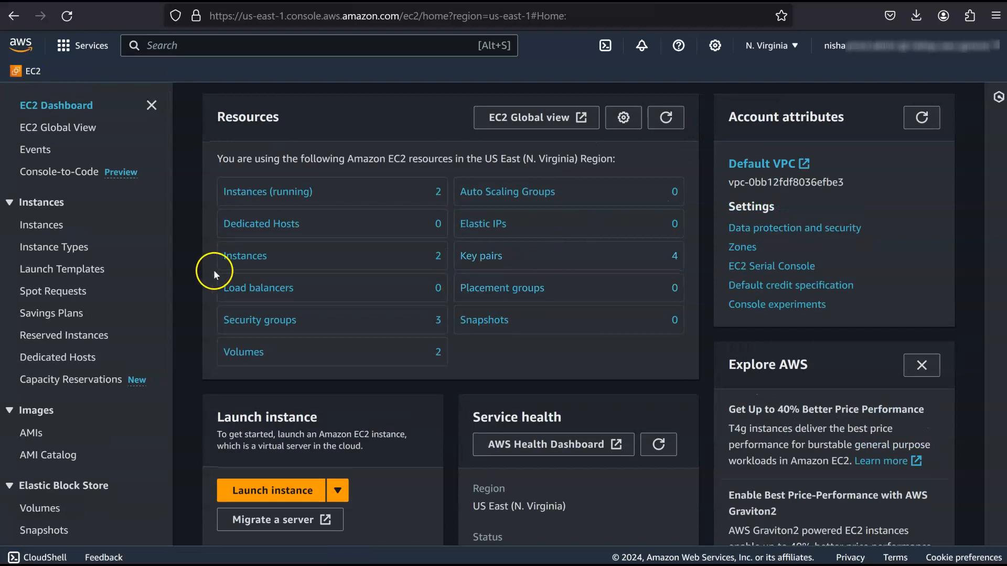
scroll(41, 262, "down", 5)
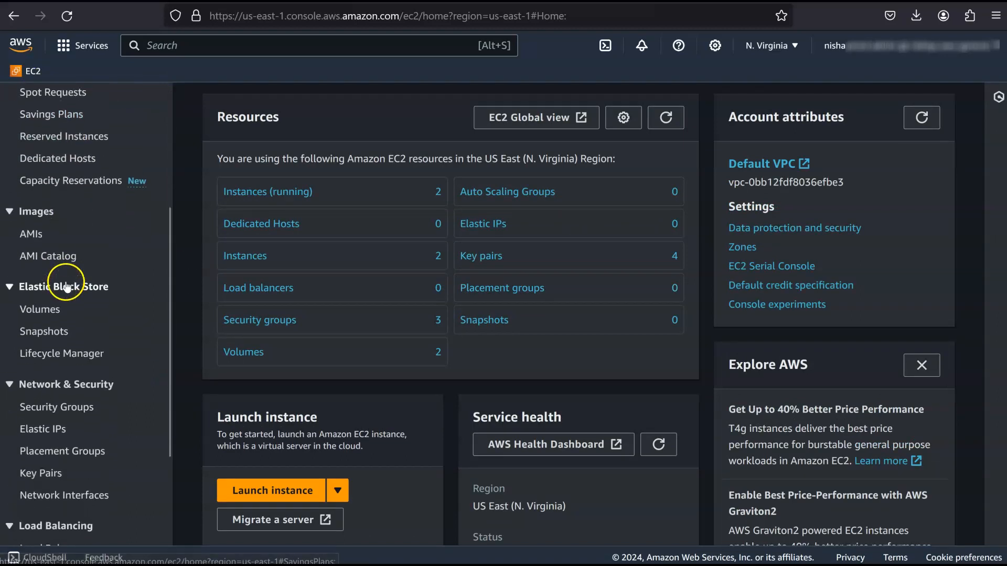
scroll(65, 281, "down", 2)
left_click(53, 434)
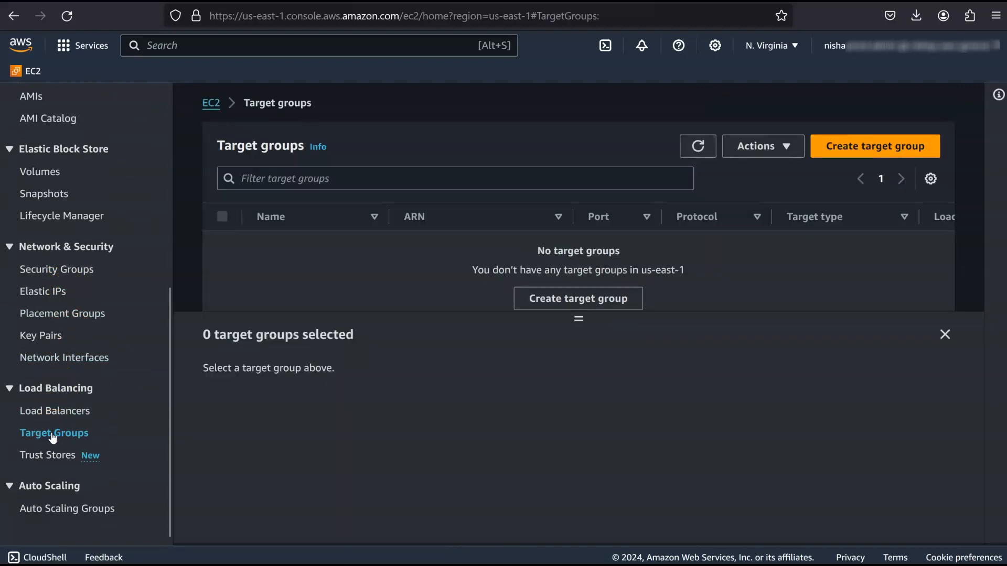
Start creating a target group with the Instances target type and name it web-server-TG
left_click(857, 147)
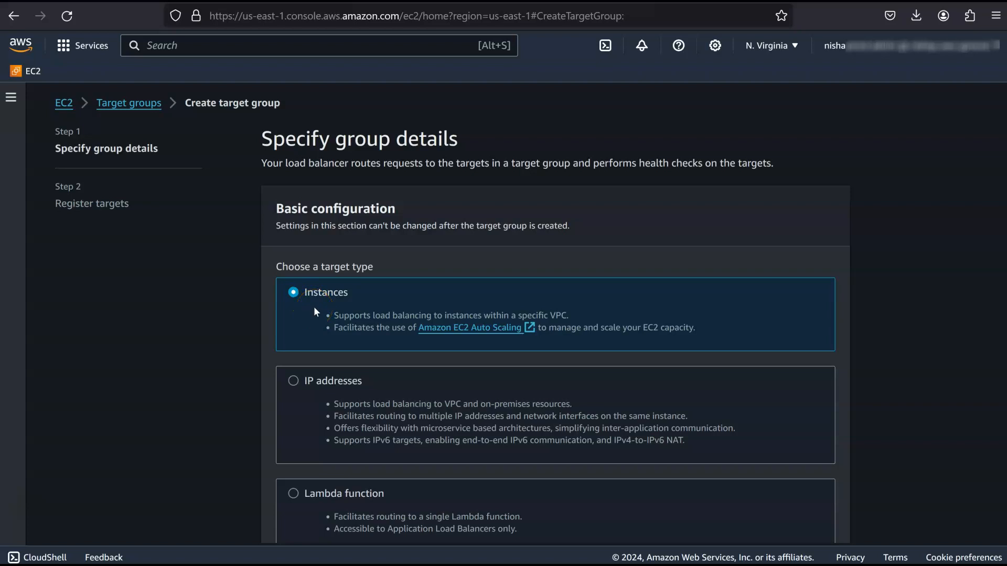
scroll(313, 306, "down", 6)
left_click(322, 370)
scroll(517, 251, "up", 5)
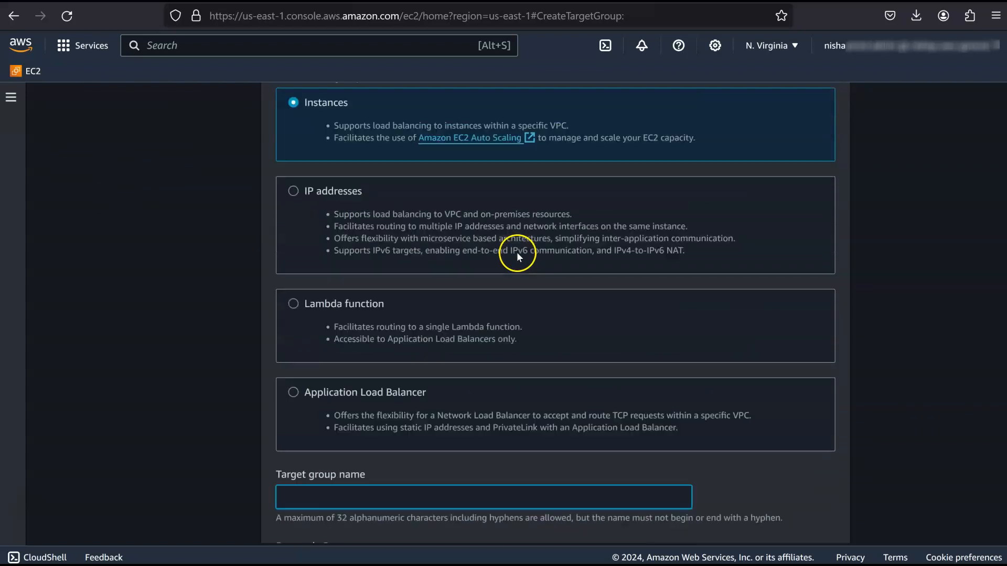
scroll(515, 267, "down", 3)
scroll(515, 270, "down", 2)
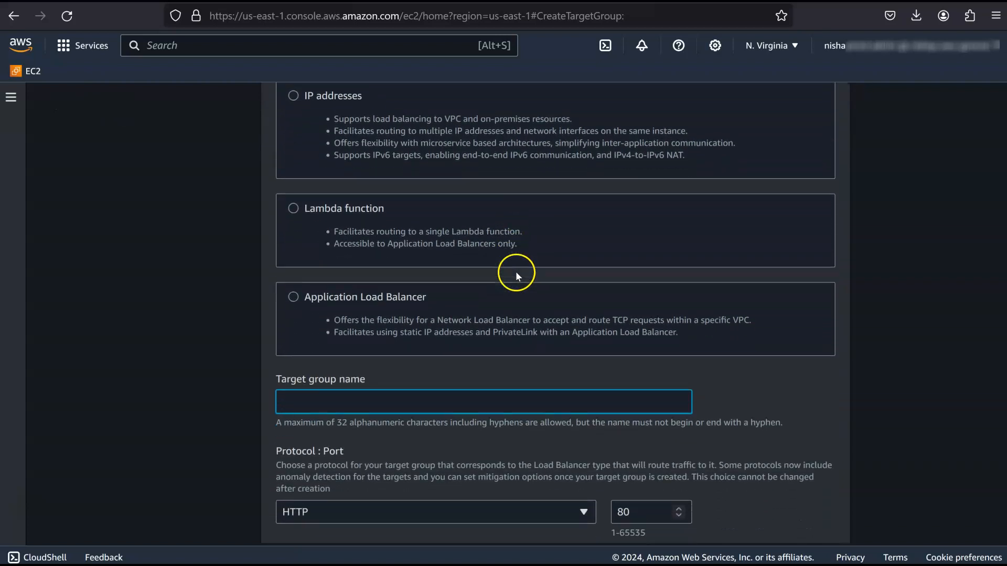
left_click(502, 374)
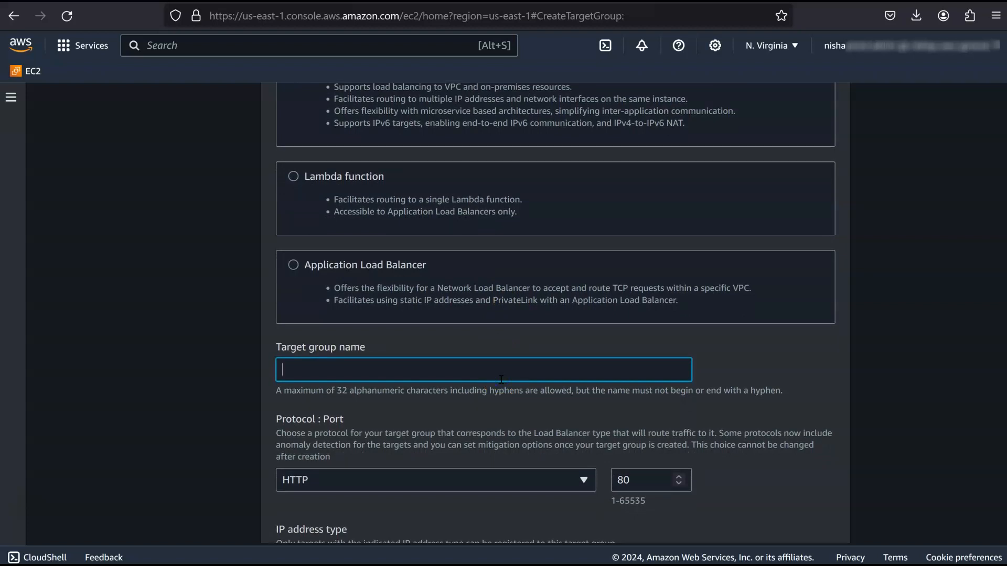
type("web-server-TG")
scroll(503, 389, "down", 3)
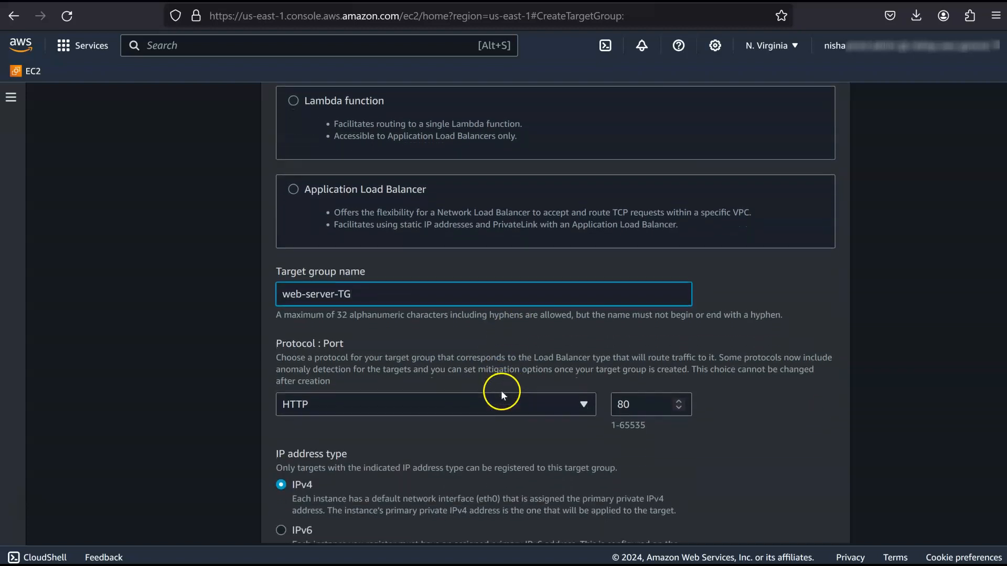
scroll(501, 391, "down", 3)
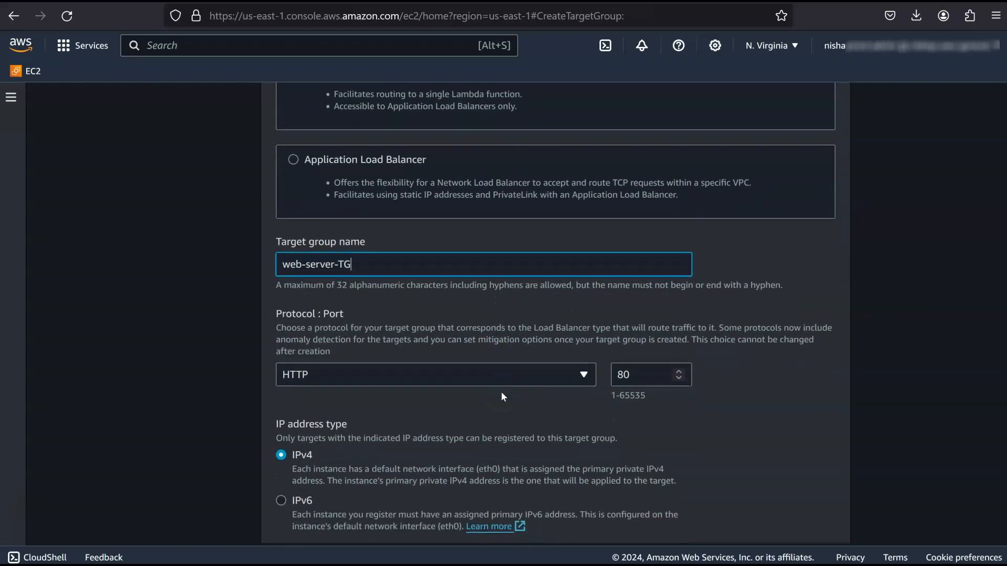
Set the target group's health check path to /index.html and continue to registering targets
scroll(502, 392, "down", 2)
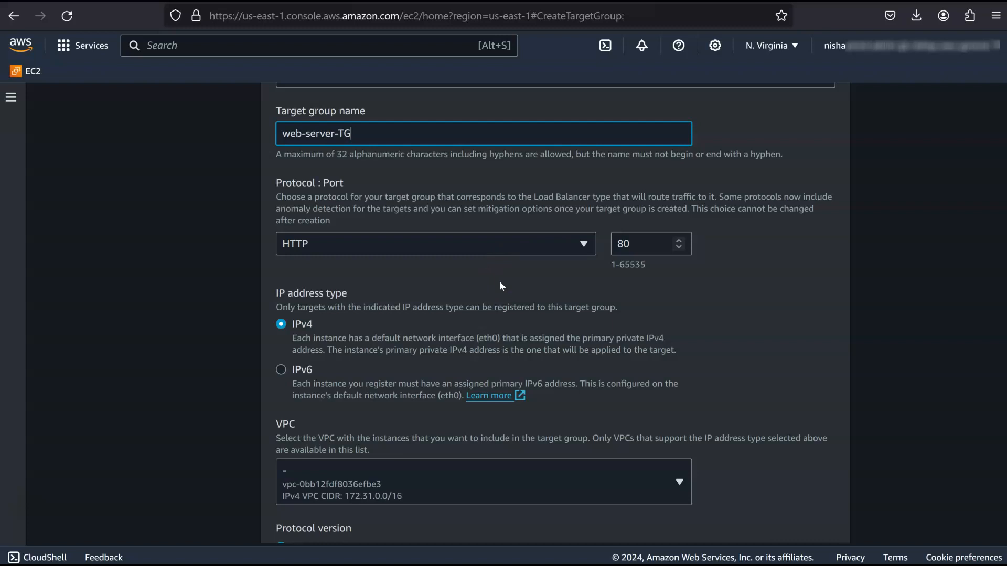
scroll(500, 286, "down", 3)
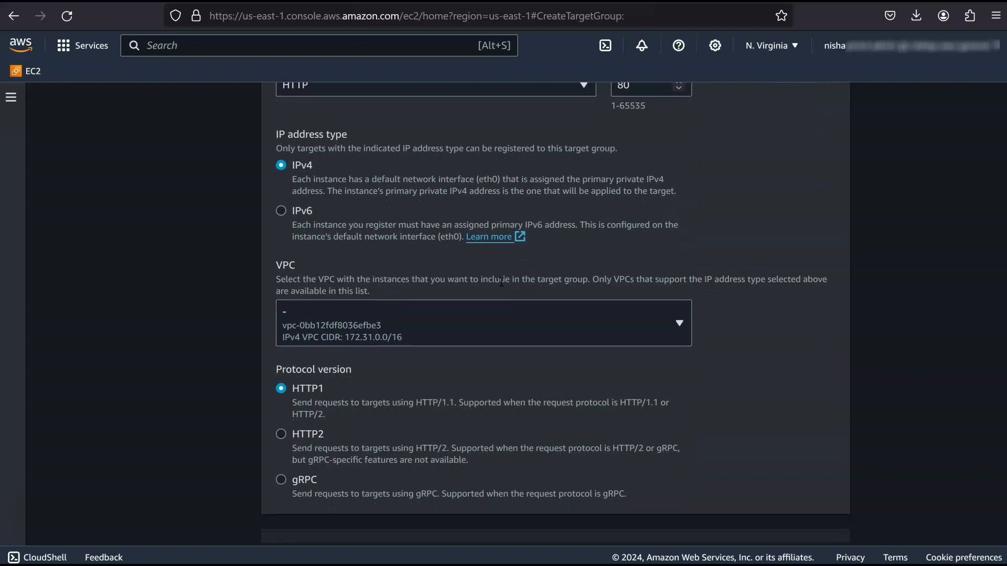
scroll(501, 282, "down", 4)
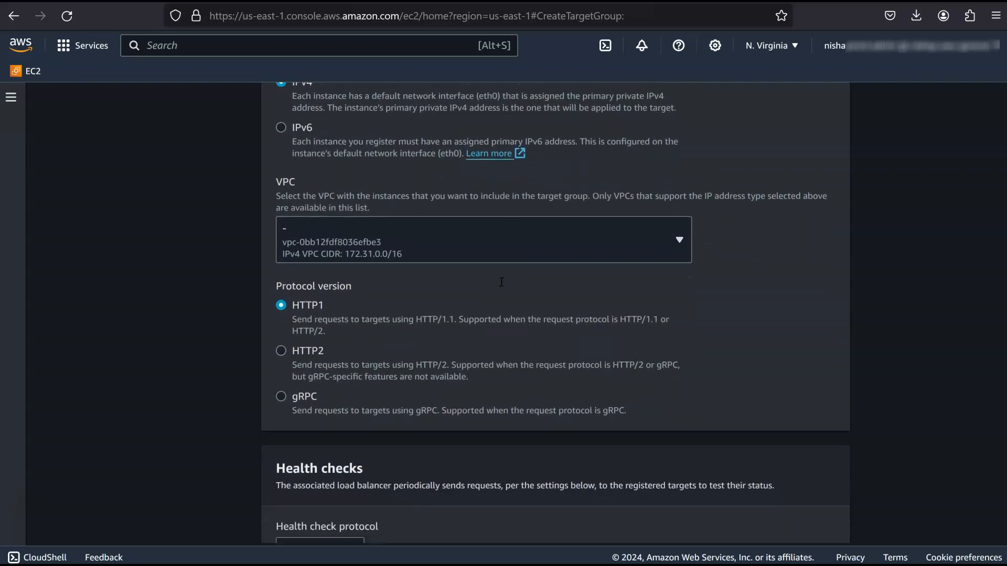
scroll(501, 282, "down", 5)
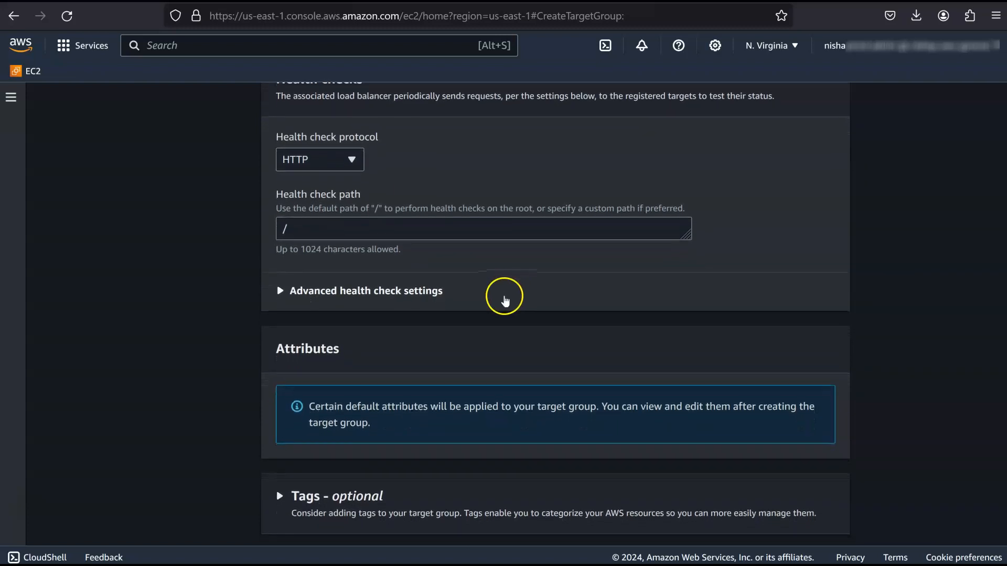
scroll(393, 184, "up", 2)
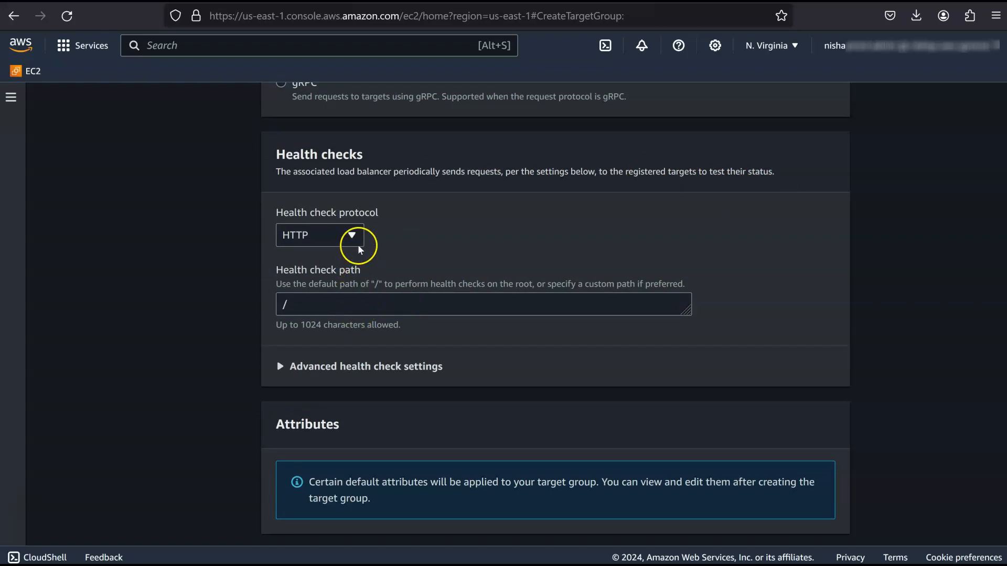
left_click(383, 304)
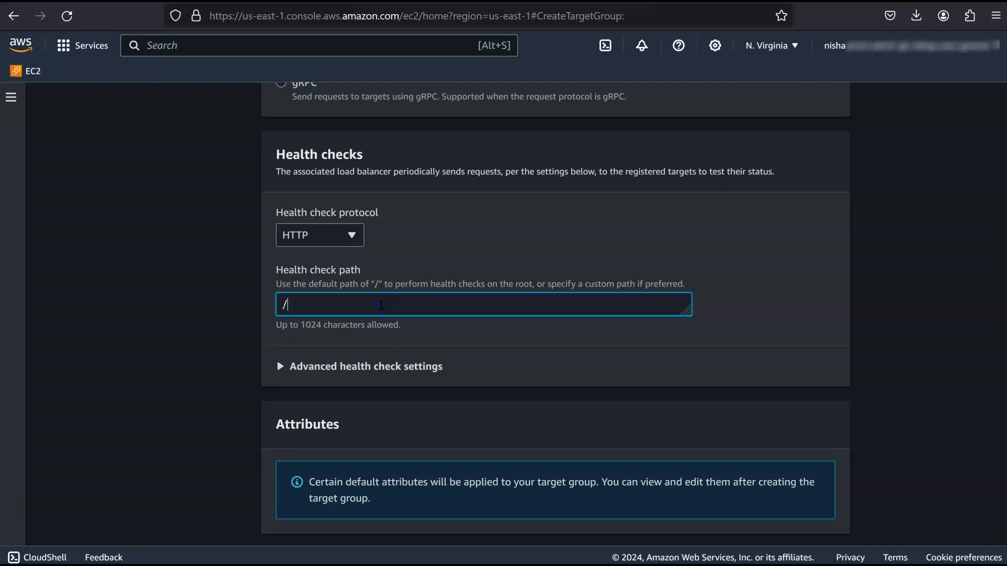
type("index.html")
scroll(586, 231, "down", 3)
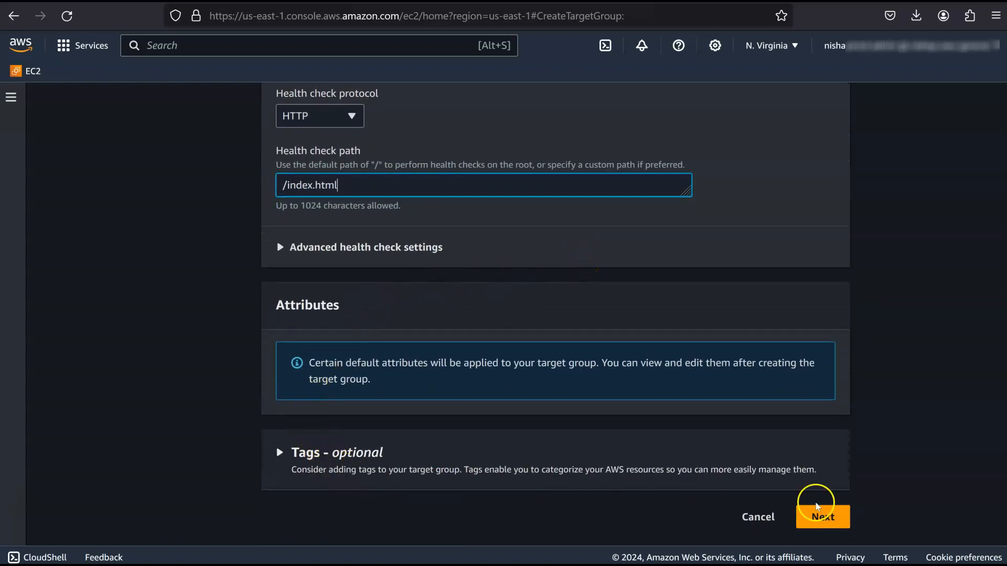
left_click(824, 518)
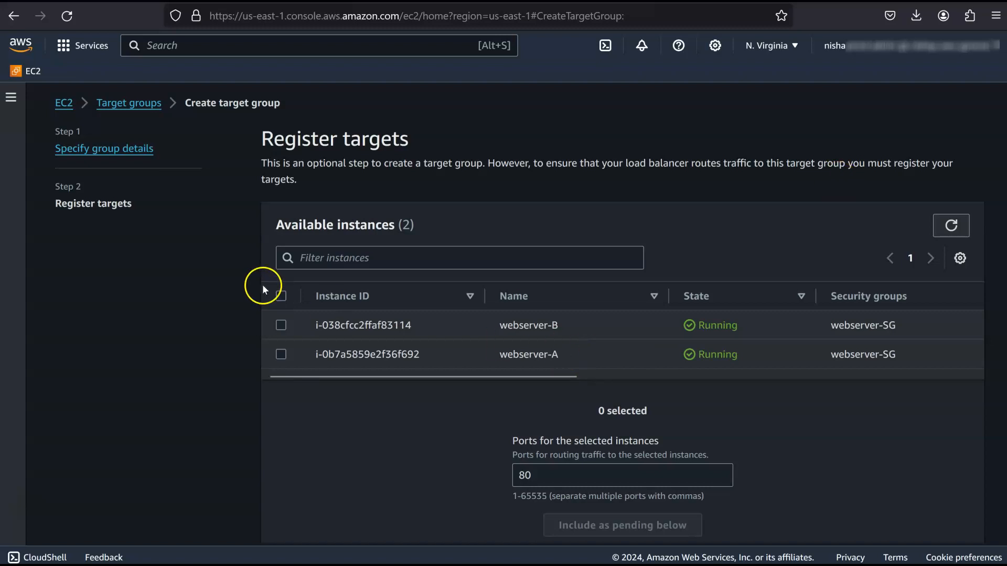
Include webserver-A and webserver-B as pending targets on port 80 and create the target group
left_click(281, 296)
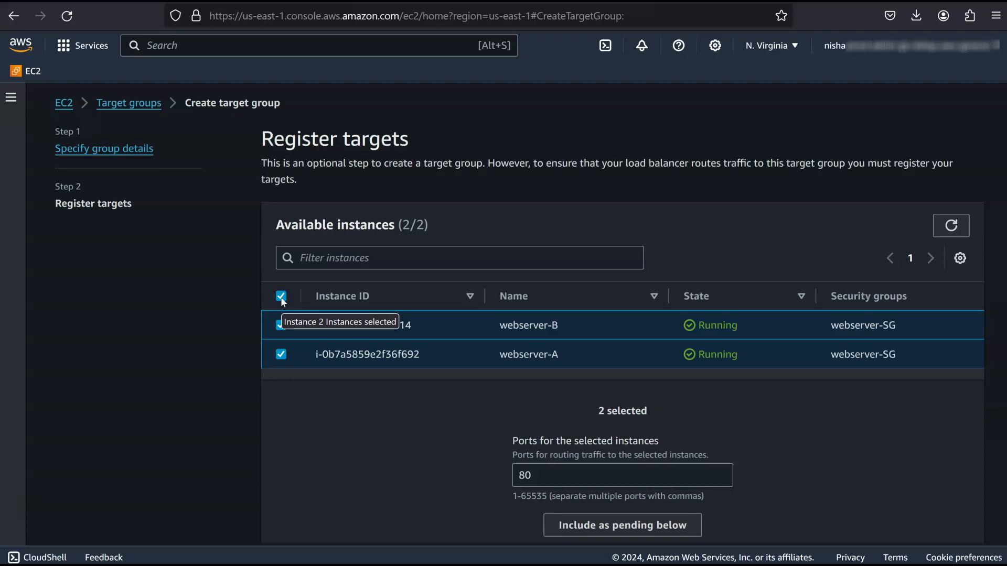
scroll(524, 335, "down", 3)
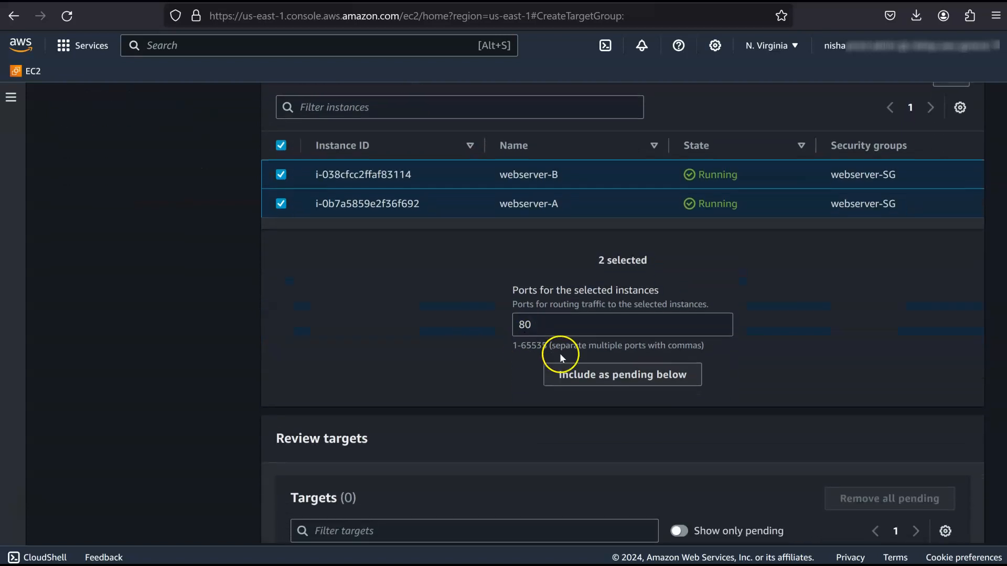
left_click(608, 371)
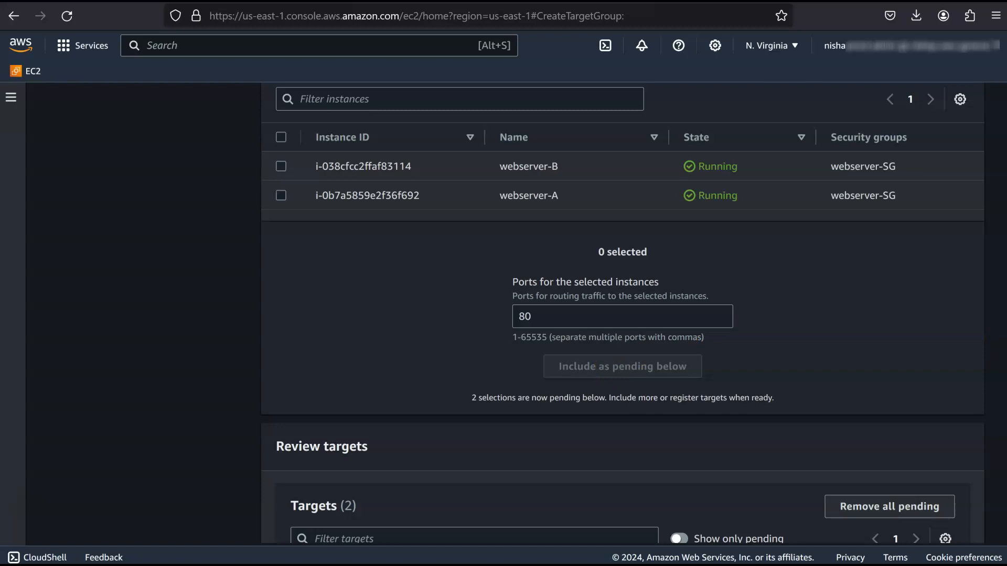
scroll(483, 333, "down", 3)
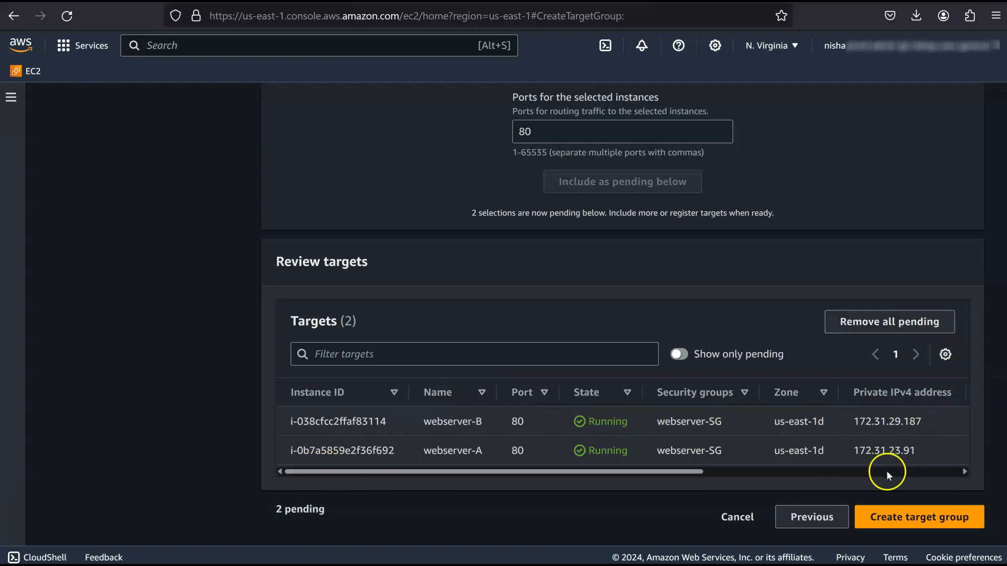
left_click(906, 521)
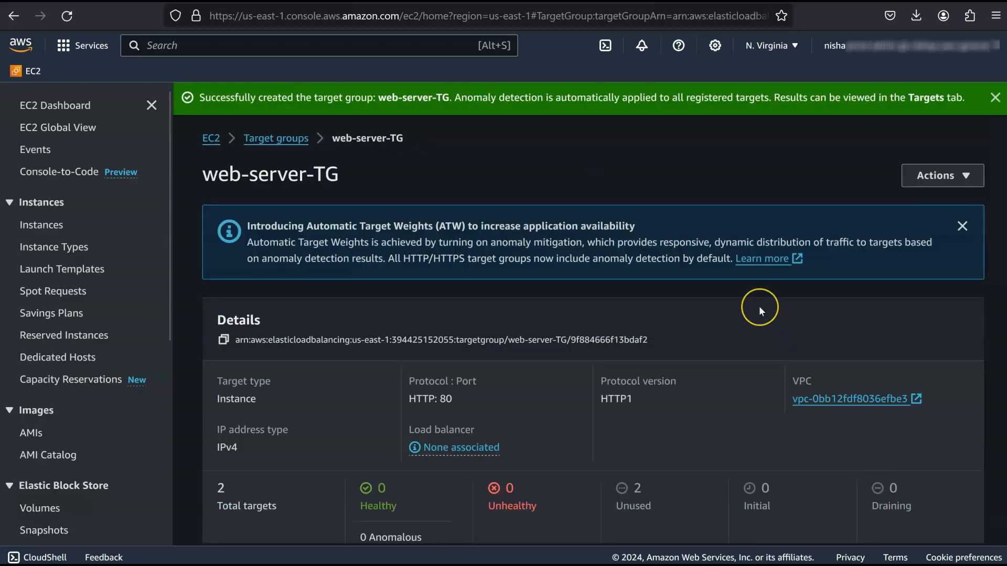
Review the new target group's registered targets, then open the Load Balancers page and start creating a load balancer
scroll(759, 307, "down", 6)
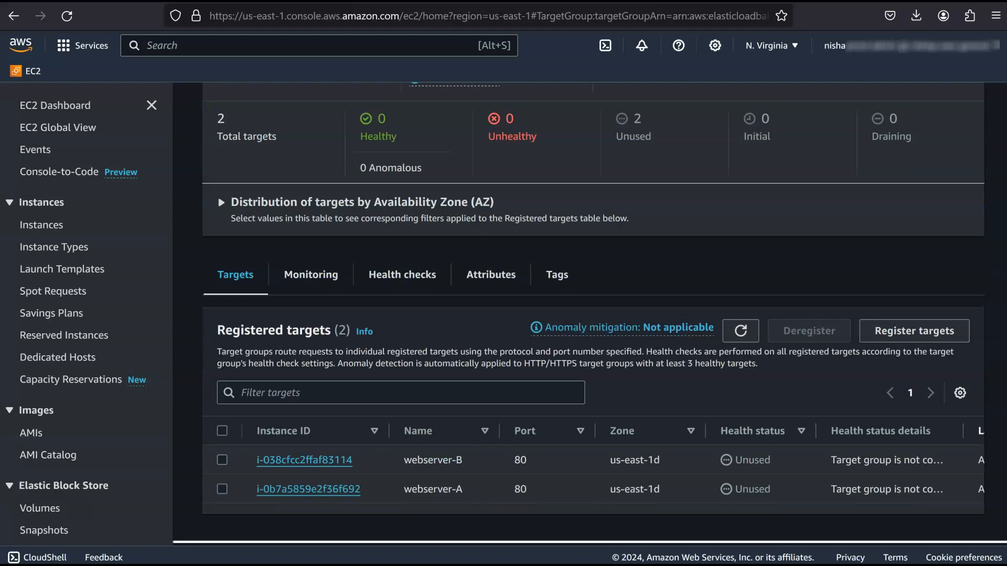
scroll(73, 356, "down", 1)
scroll(71, 364, "down", 6)
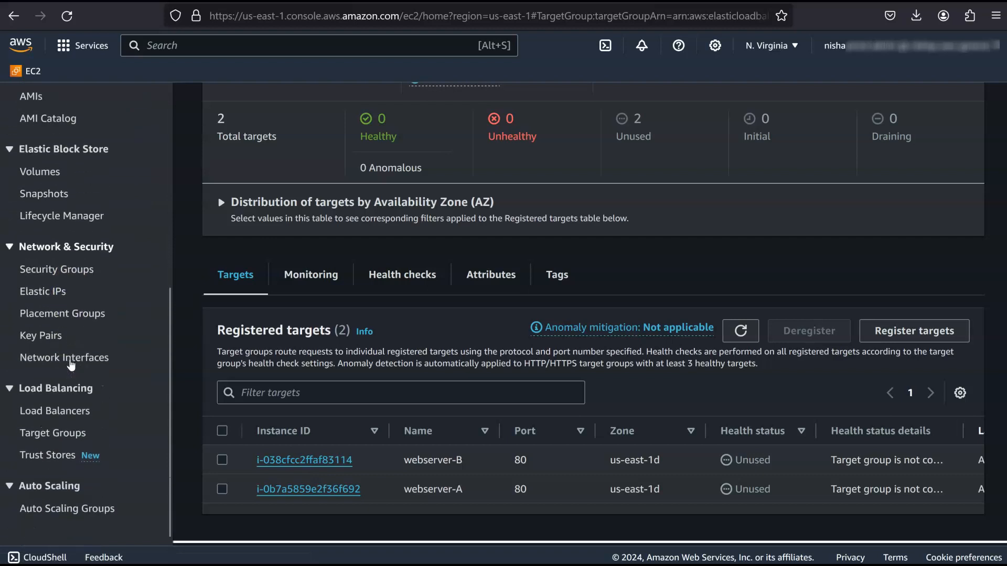
left_click(55, 415)
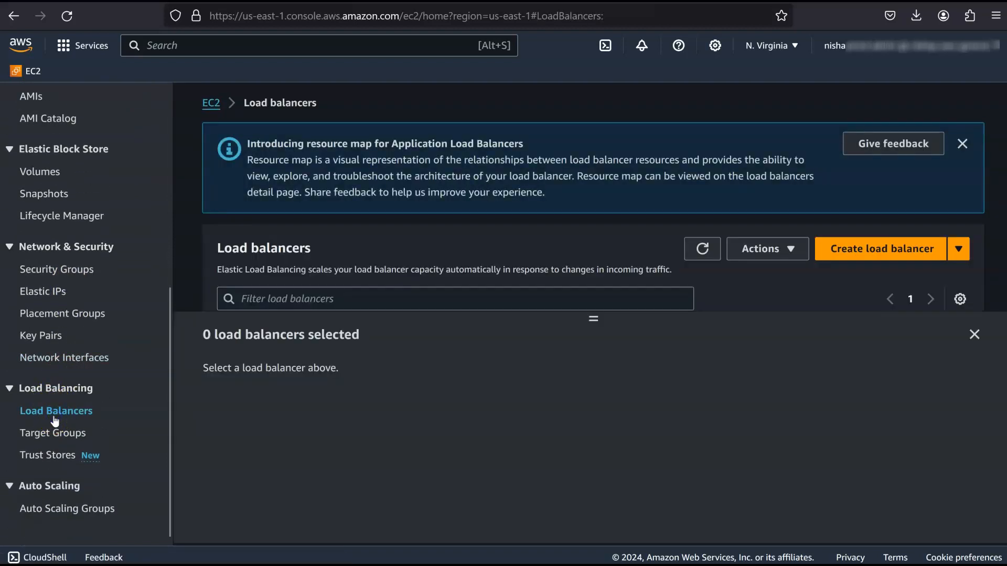
left_click_drag(603, 319, 610, 473)
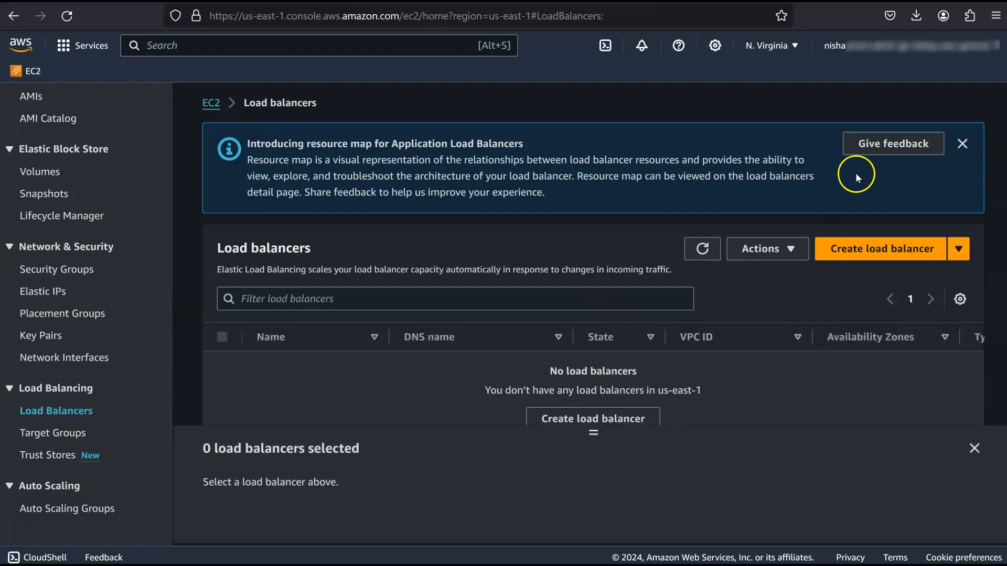
left_click(875, 250)
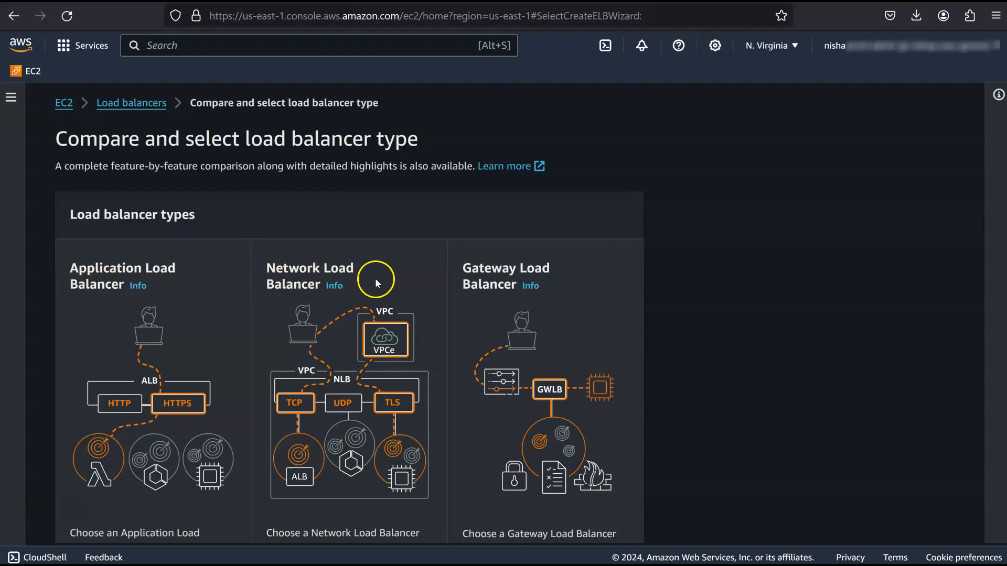
Compare the load balancer types and start creating an Application Load Balancer
scroll(545, 292, "down", 2)
scroll(554, 293, "down", 4)
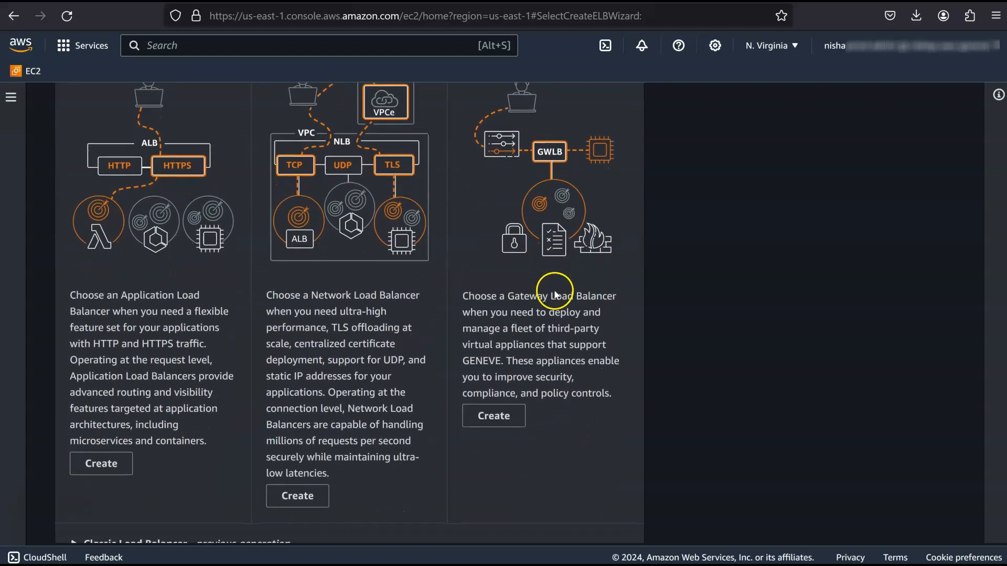
scroll(556, 291, "up", 1)
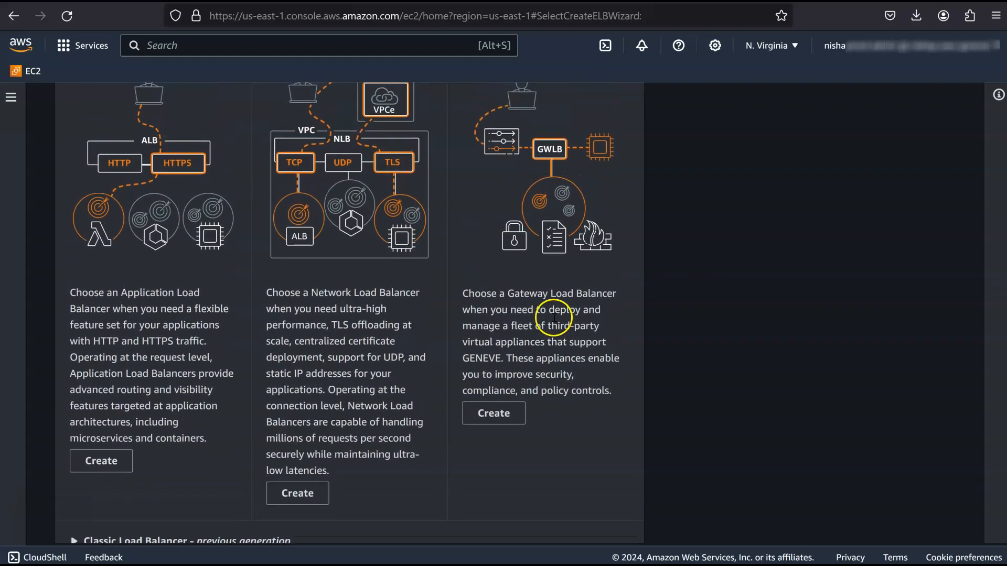
scroll(262, 535, "down", 1)
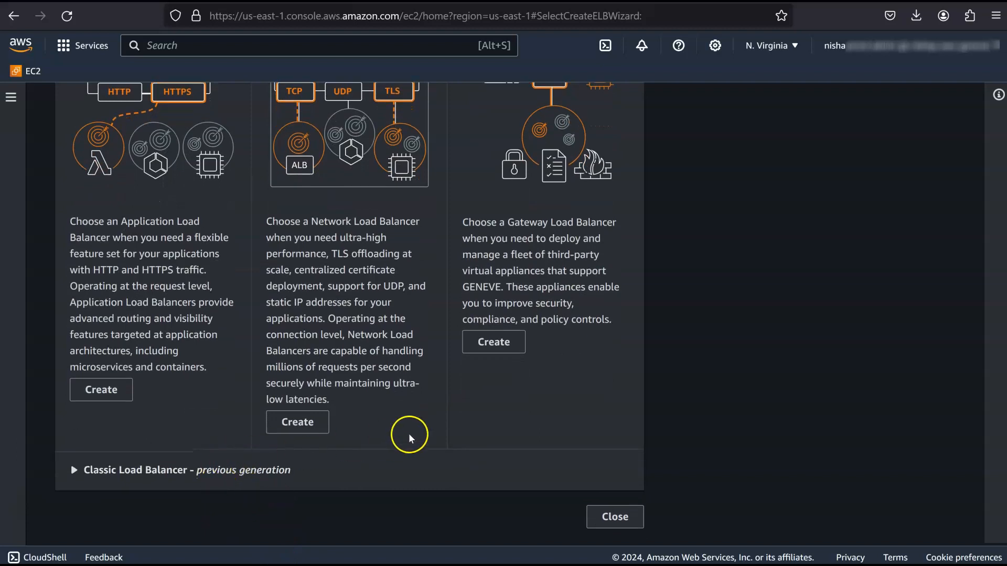
scroll(410, 434, "up", 1)
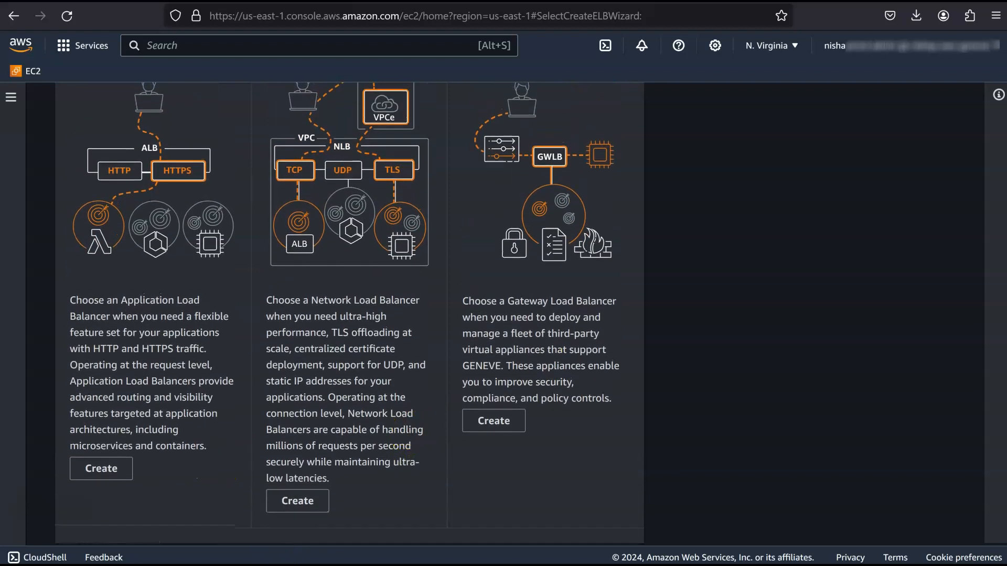
scroll(457, 257, "up", 3)
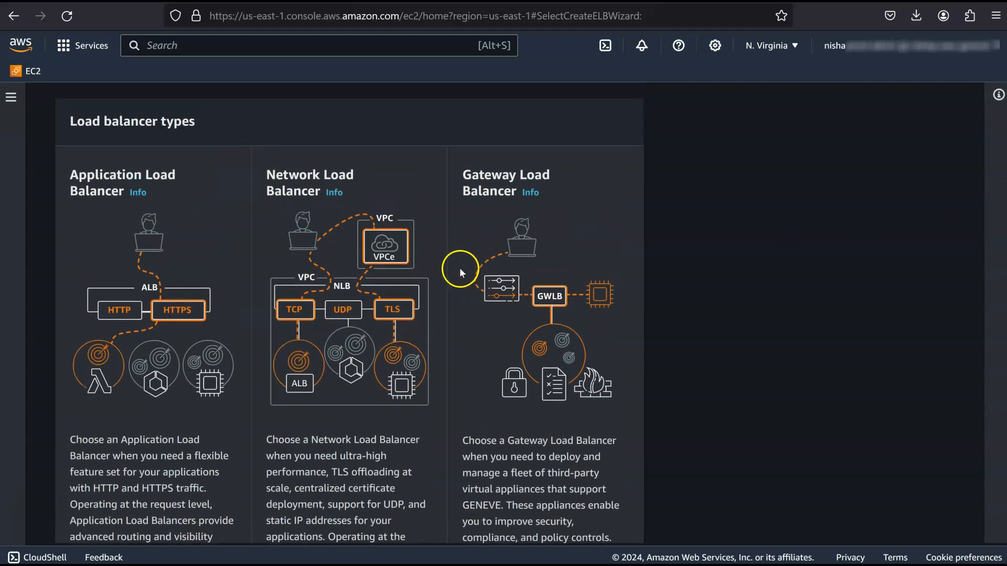
scroll(176, 207, "down", 5)
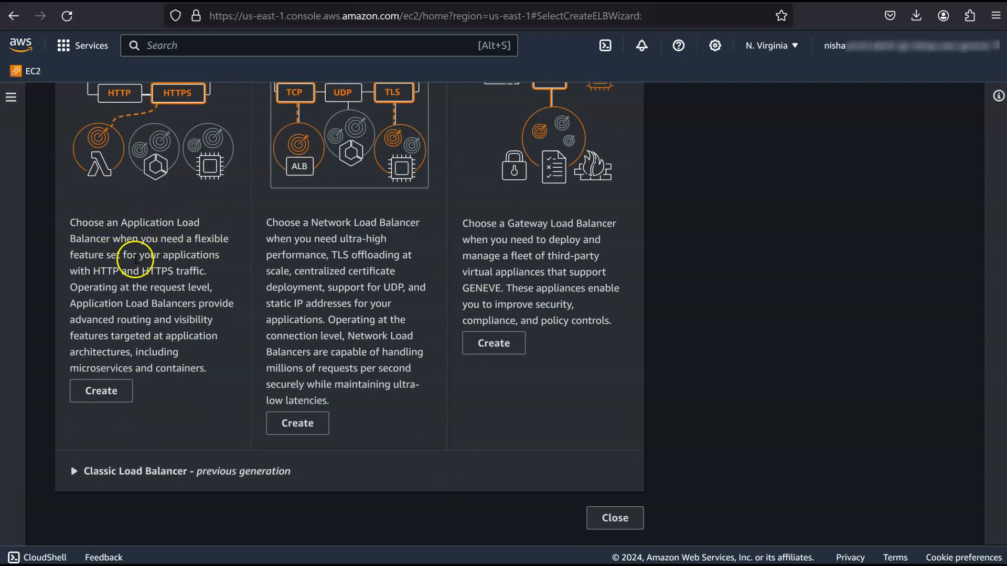
left_click(102, 392)
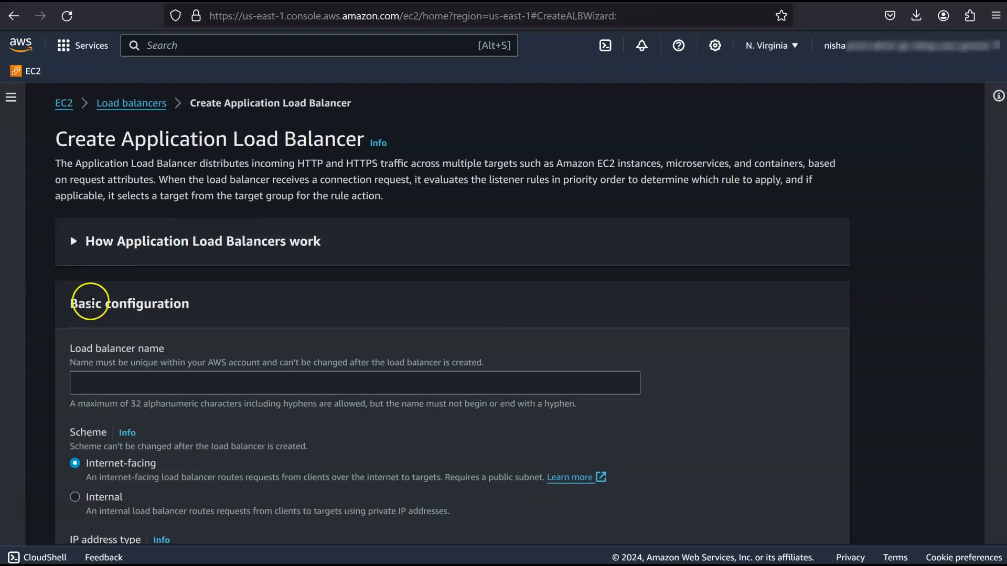
Name the load balancer Web-server-LB and choose the Internet-facing scheme with the IPv4 address type
scroll(200, 288, "down", 3)
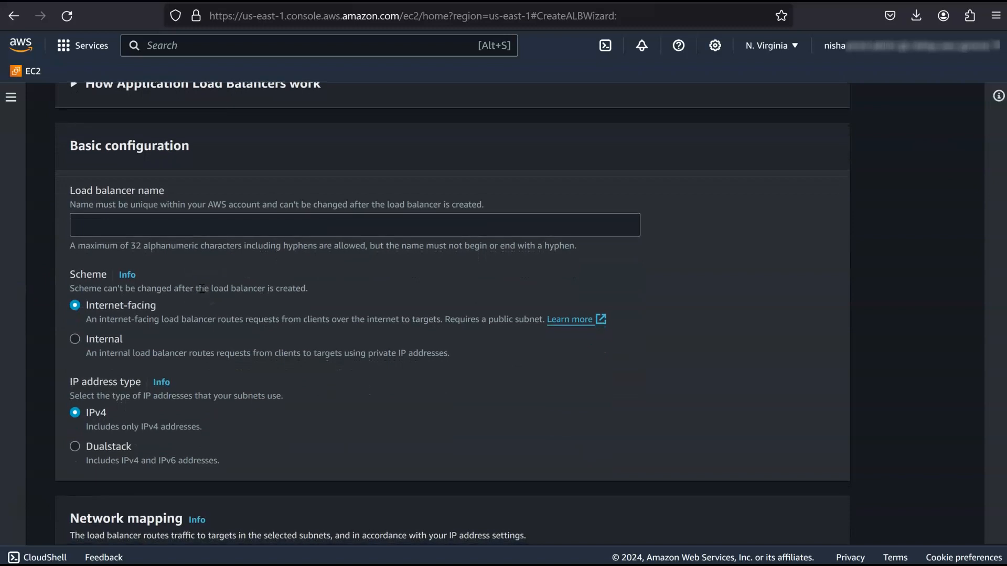
left_click(210, 224)
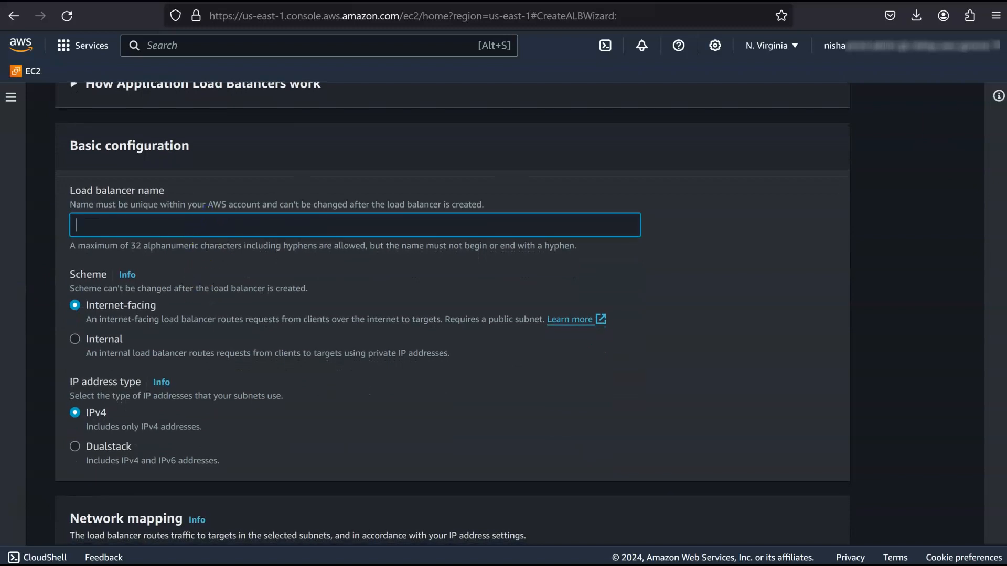
type("Web-server-LB")
left_click(74, 307)
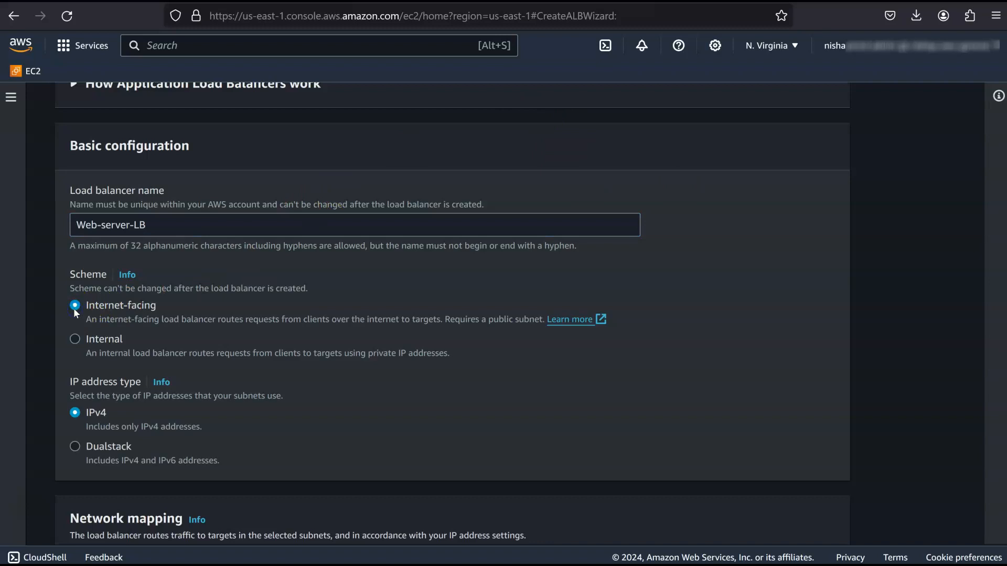
left_click(74, 413)
Select the VPC with IPv4 CIDR 172.31.0.0/16 for the load balancer's network mapping
scroll(314, 341, "down", 5)
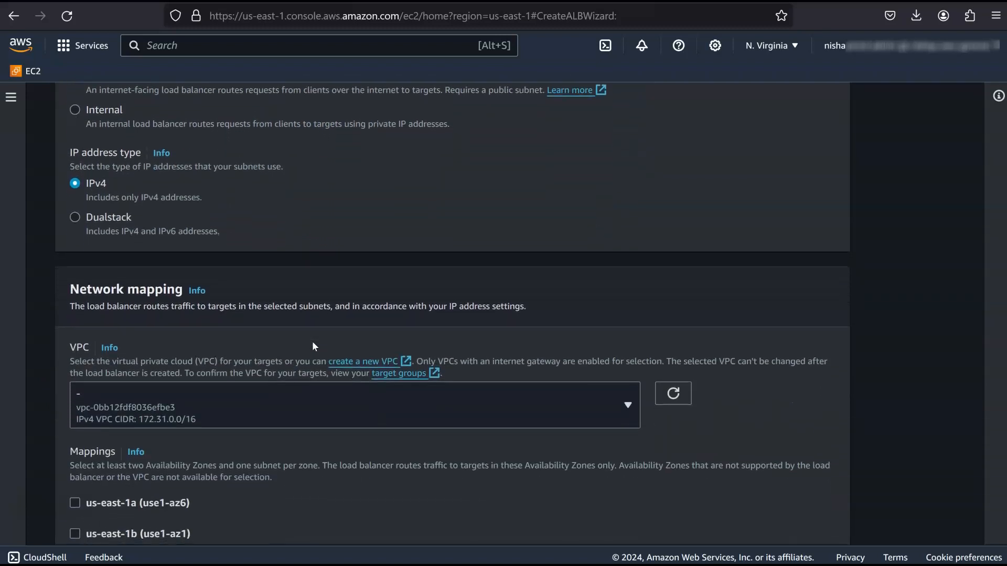
scroll(313, 346, "down", 1)
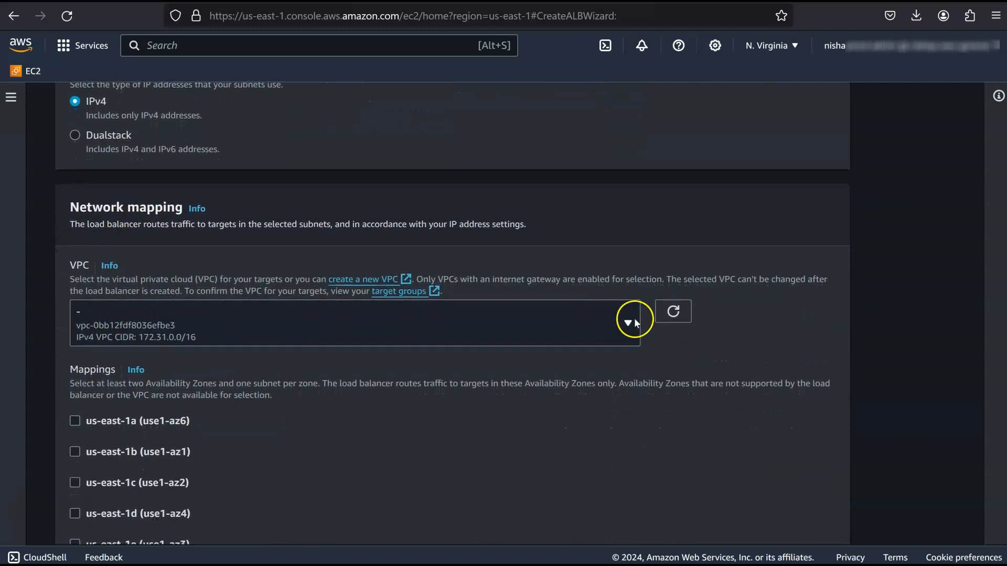
left_click(635, 322)
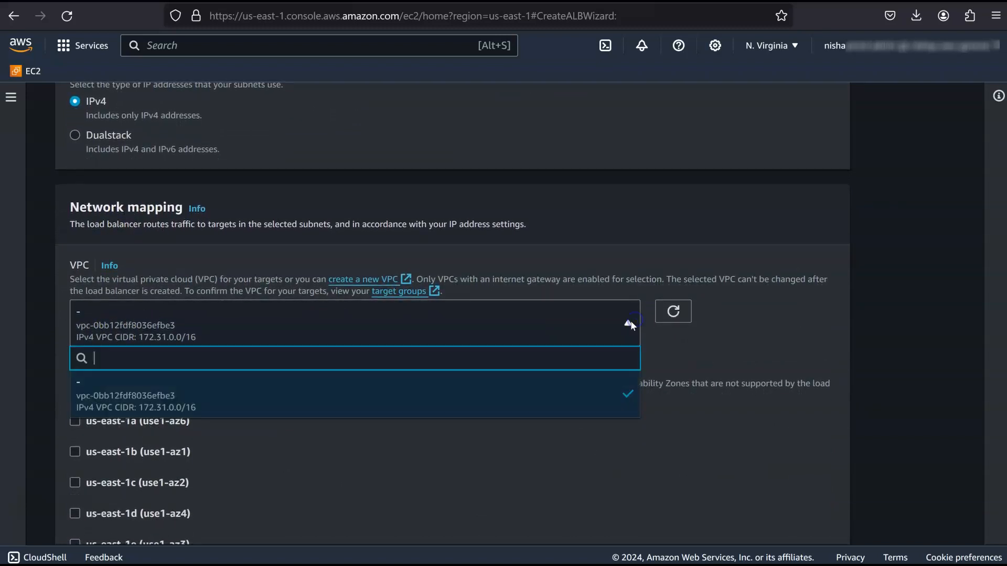
left_click(226, 404)
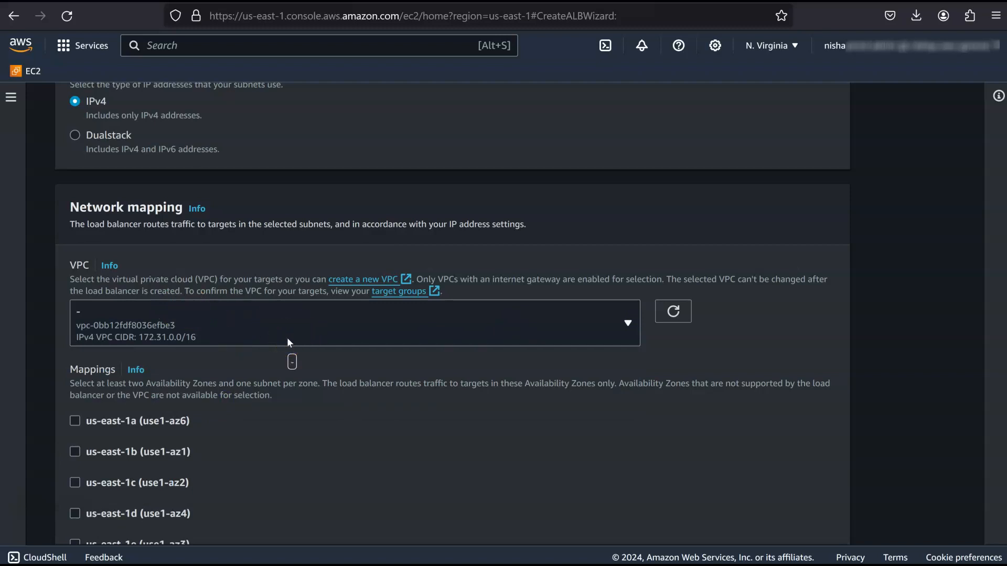
Map the load balancer to all six Availability Zones, us-east-1a through us-east-1f, keeping the offered subnet in each
scroll(235, 313, "down", 5)
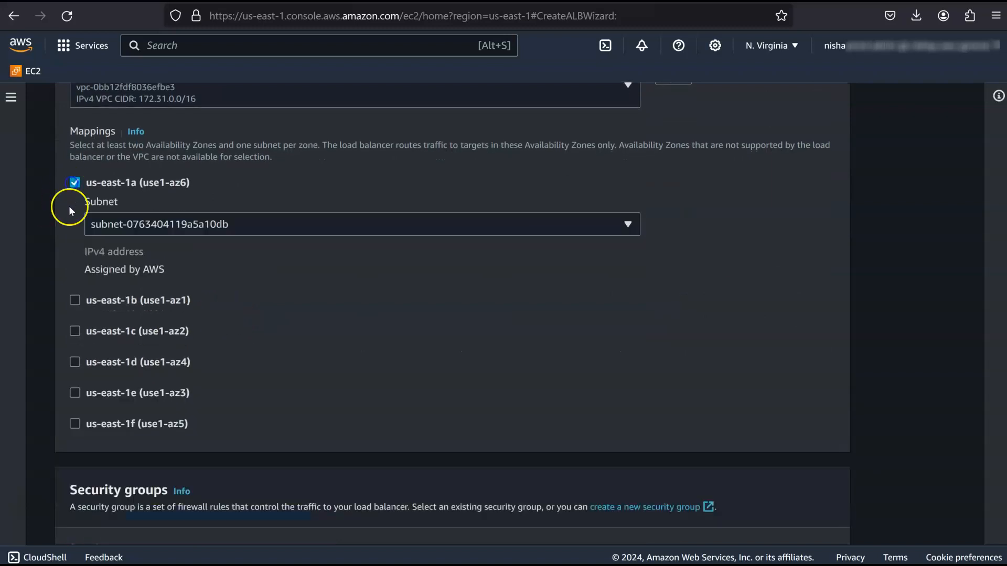
left_click(75, 300)
left_click(74, 419)
scroll(79, 409, "down", 2)
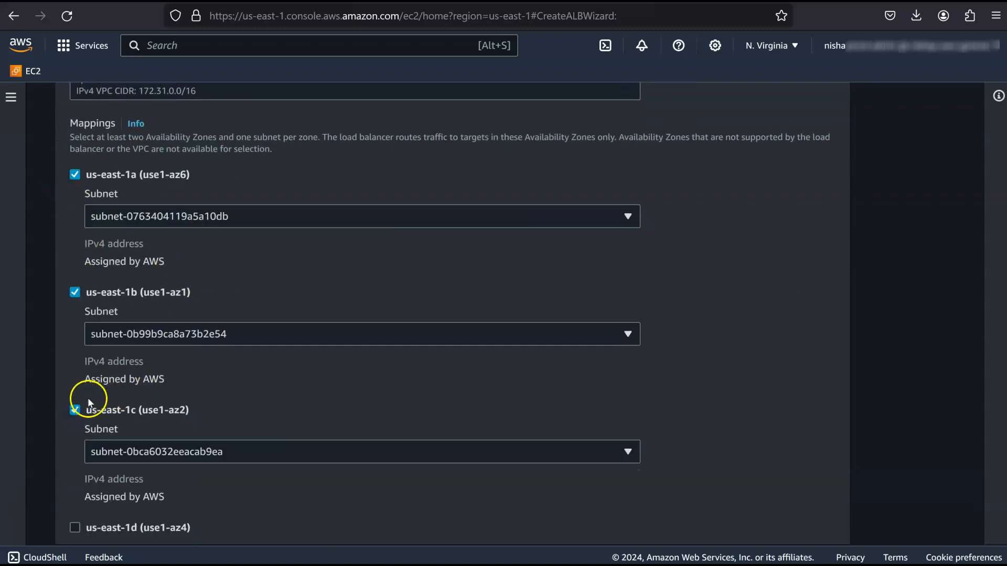
left_click(75, 461)
scroll(78, 456, "down", 5)
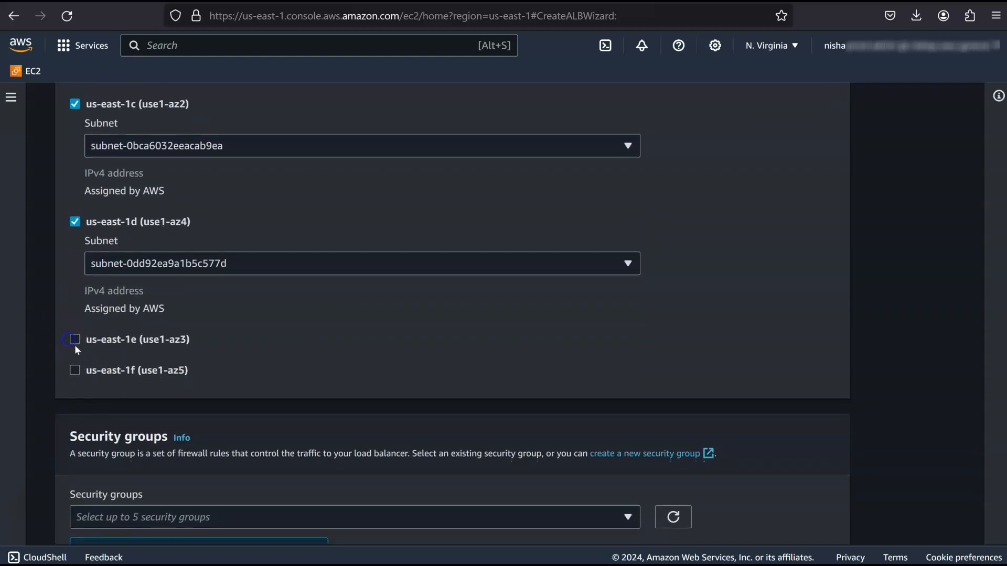
left_click(74, 340)
scroll(77, 378, "down", 2)
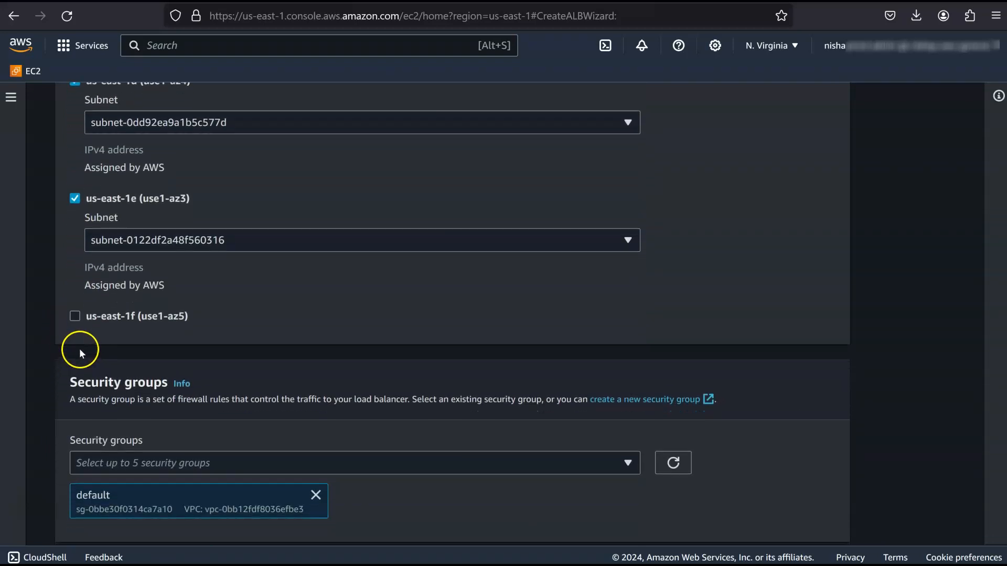
left_click(75, 302)
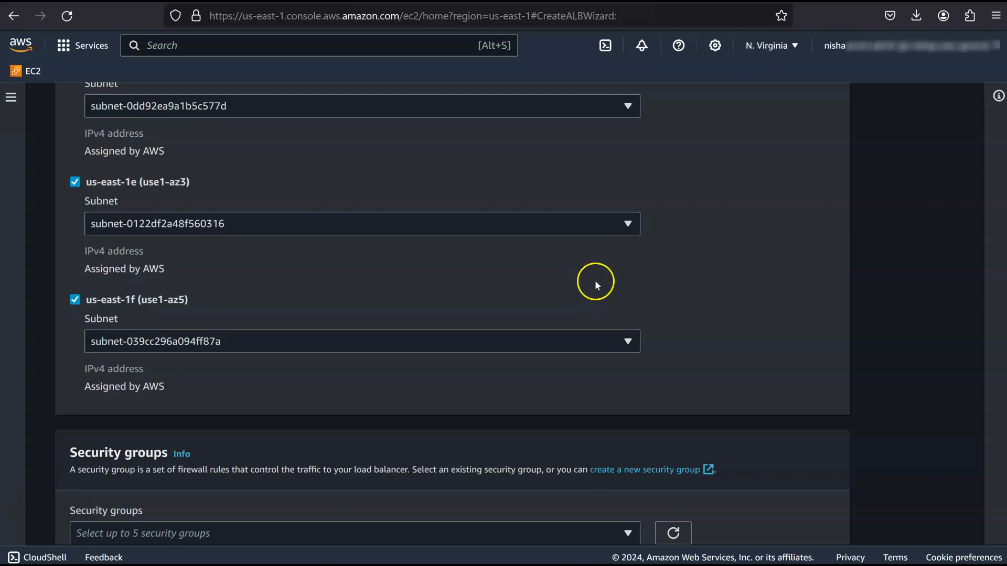
Assign the LoadBalancer-SG security group to the load balancer and remove the default security group
scroll(513, 351, "down", 3)
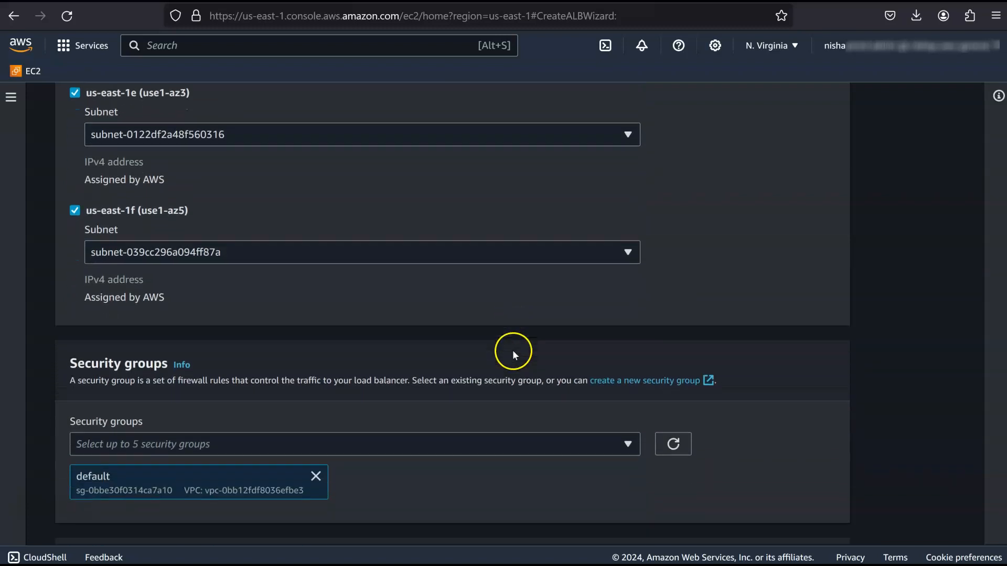
scroll(513, 351, "down", 2)
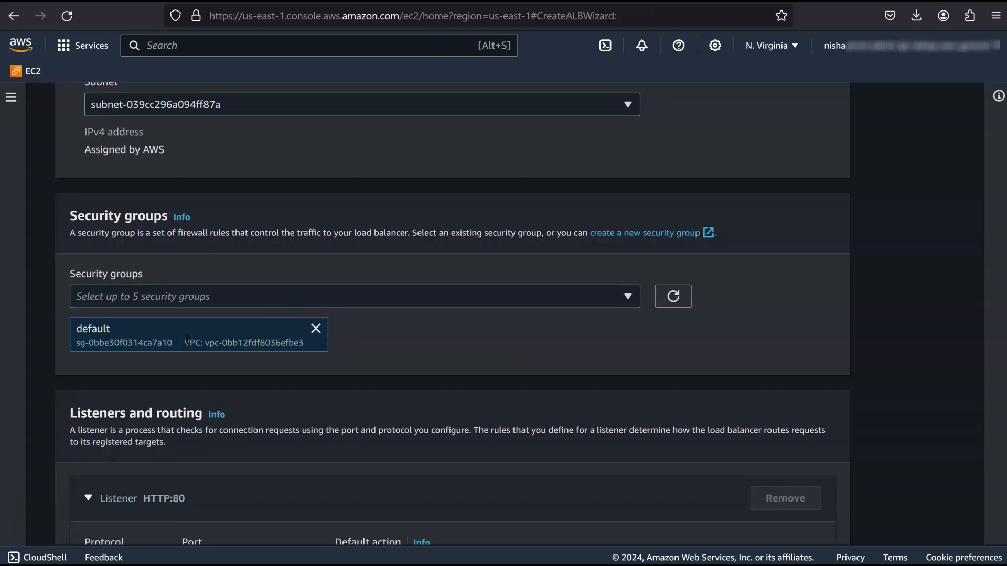
left_click(629, 295)
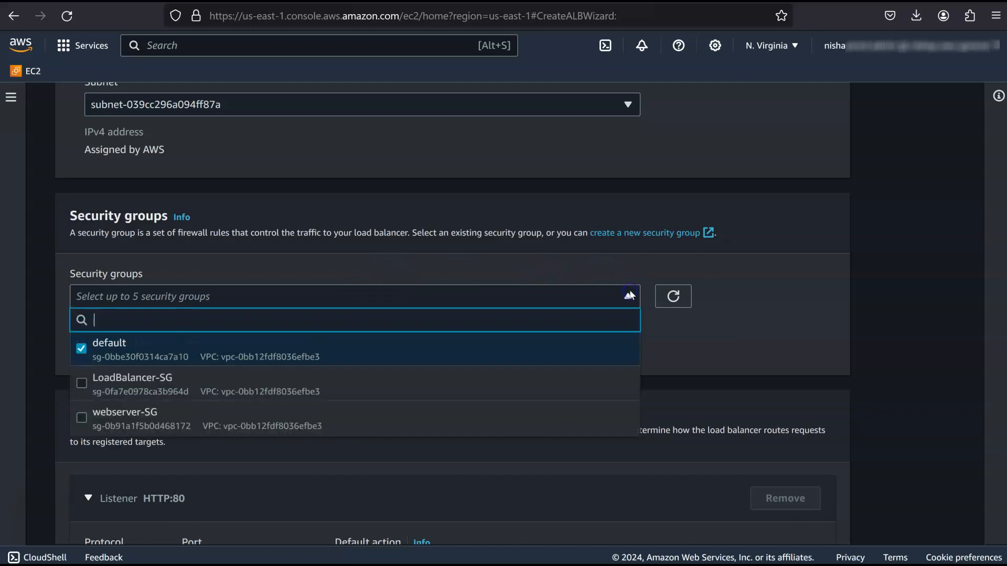
left_click(82, 385)
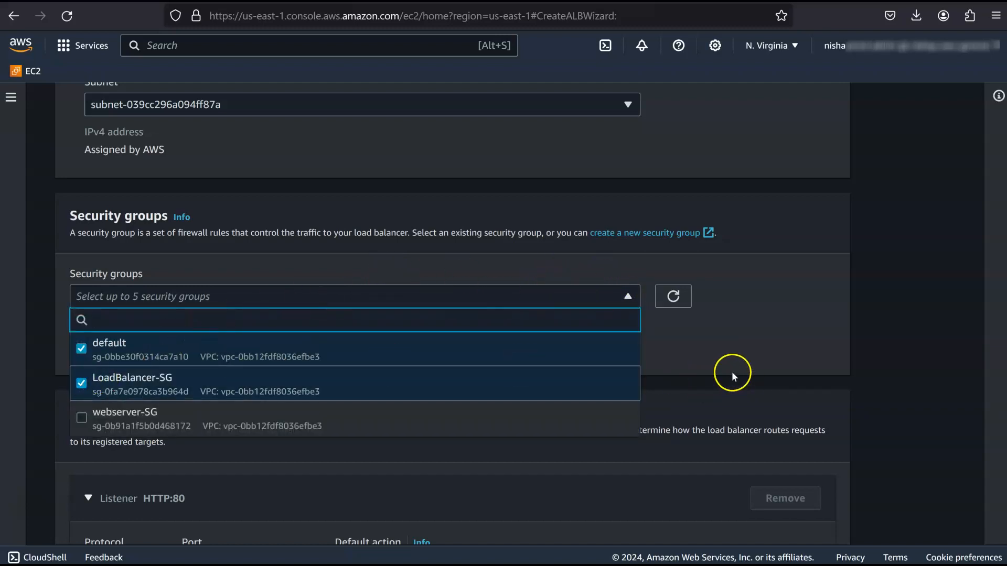
left_click(714, 357)
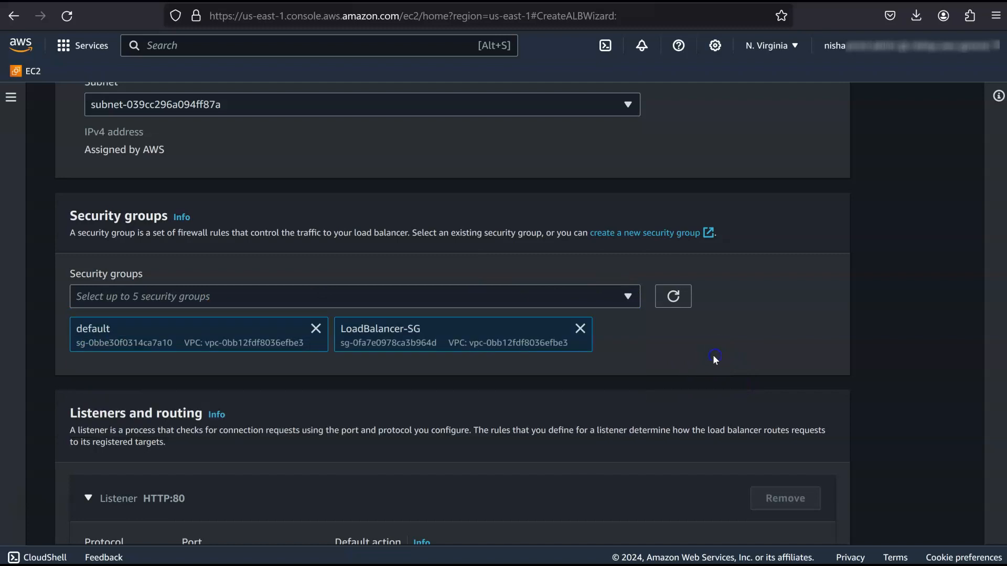
left_click(316, 329)
left_click(479, 213)
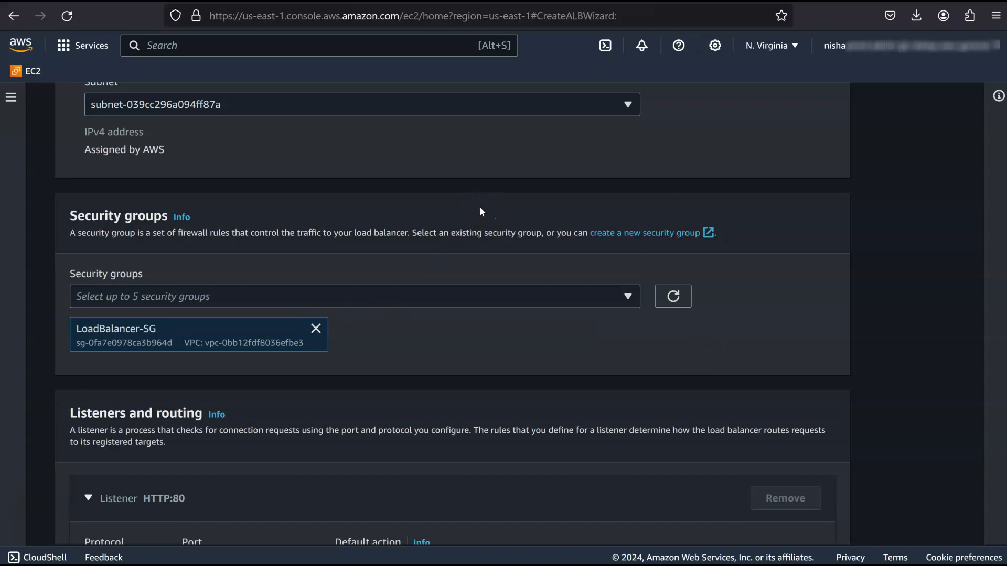
left_click(490, 242)
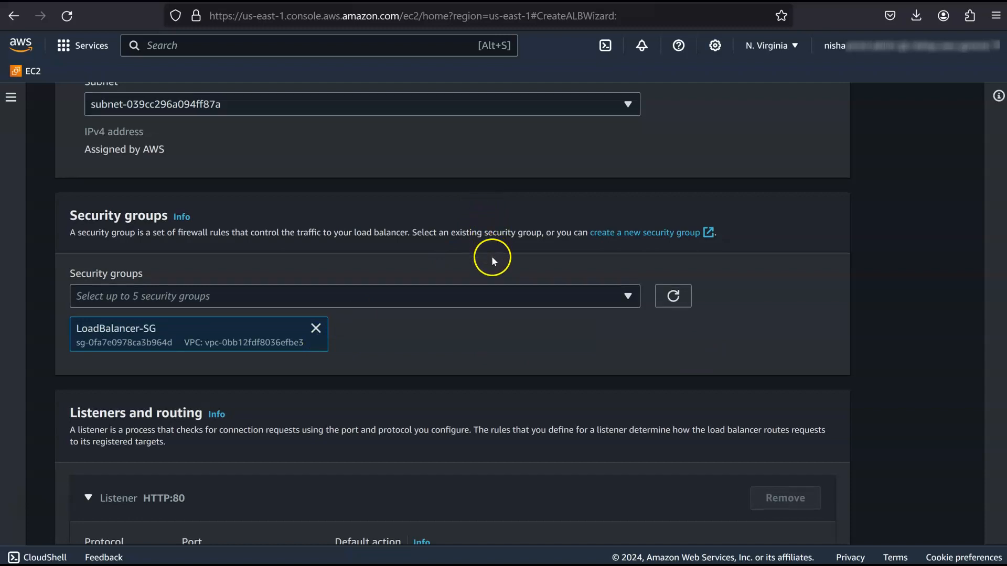
Set the HTTP:80 listener's default action to forward to the web-server-TG target group
scroll(492, 257, "down", 3)
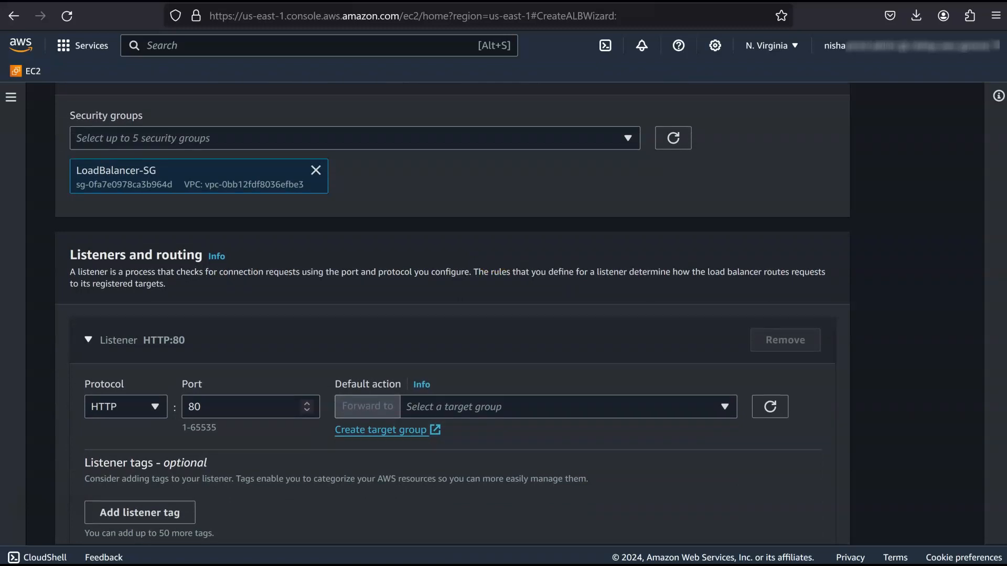
scroll(498, 246, "down", 2)
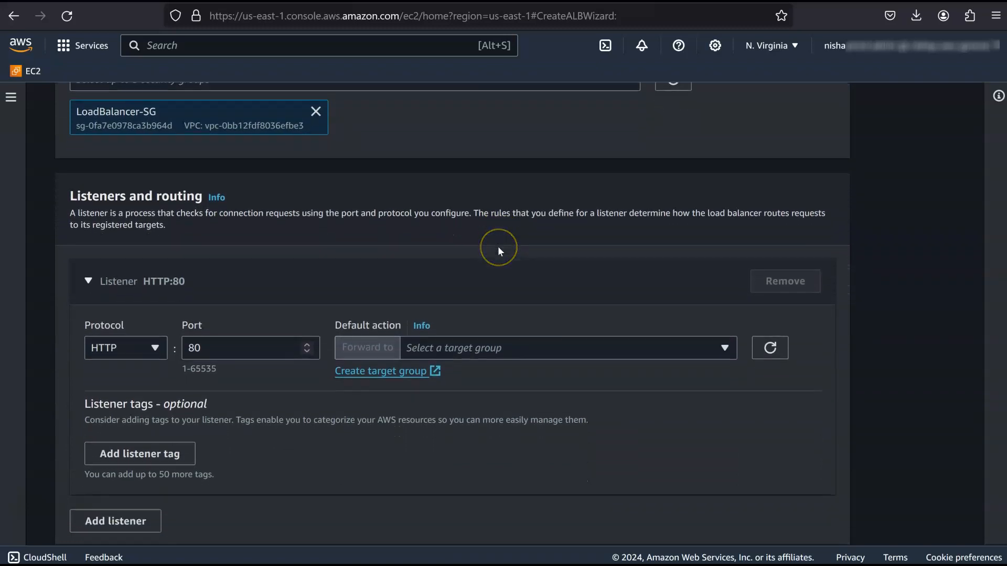
scroll(499, 251, "down", 1)
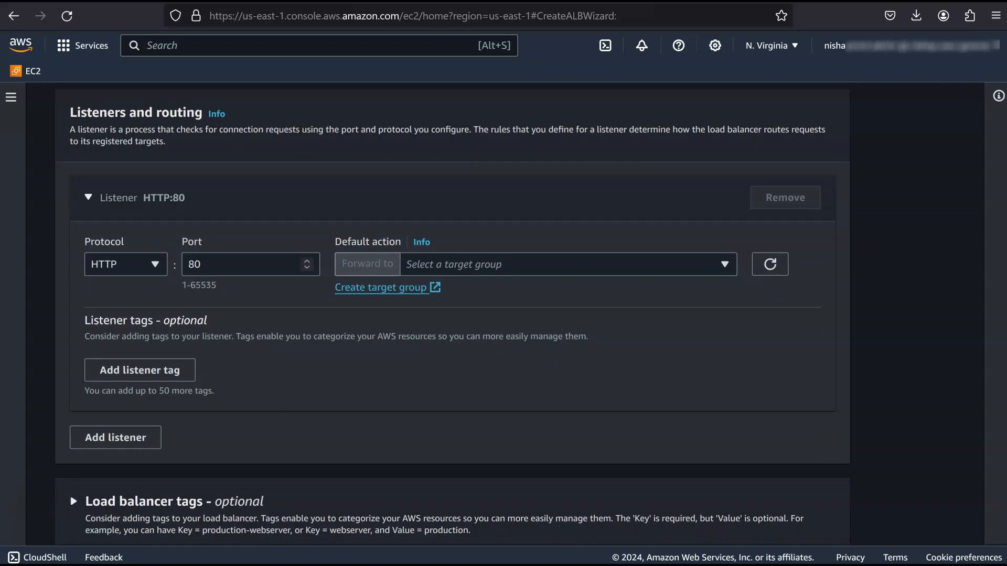
scroll(477, 244, "down", 1)
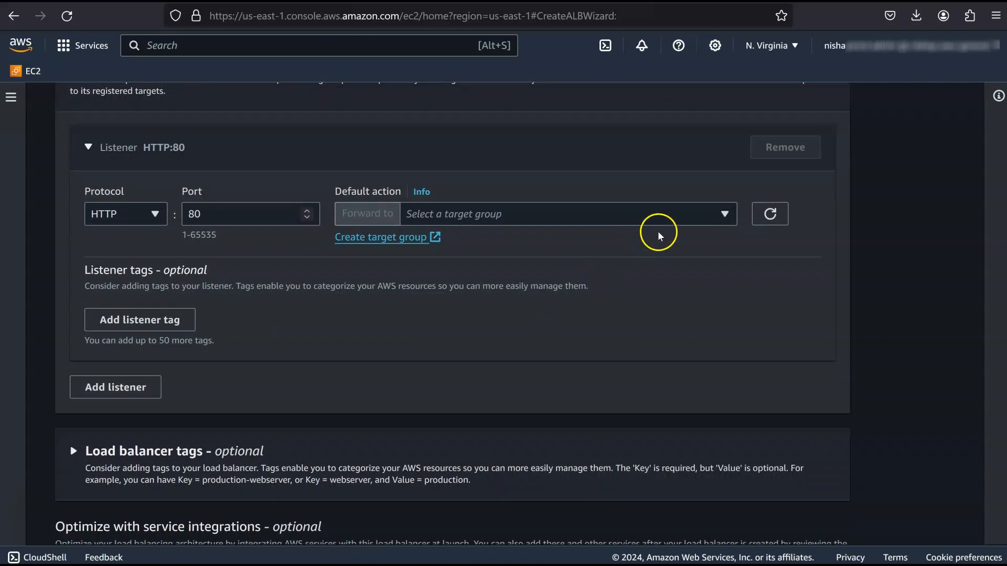
left_click(729, 214)
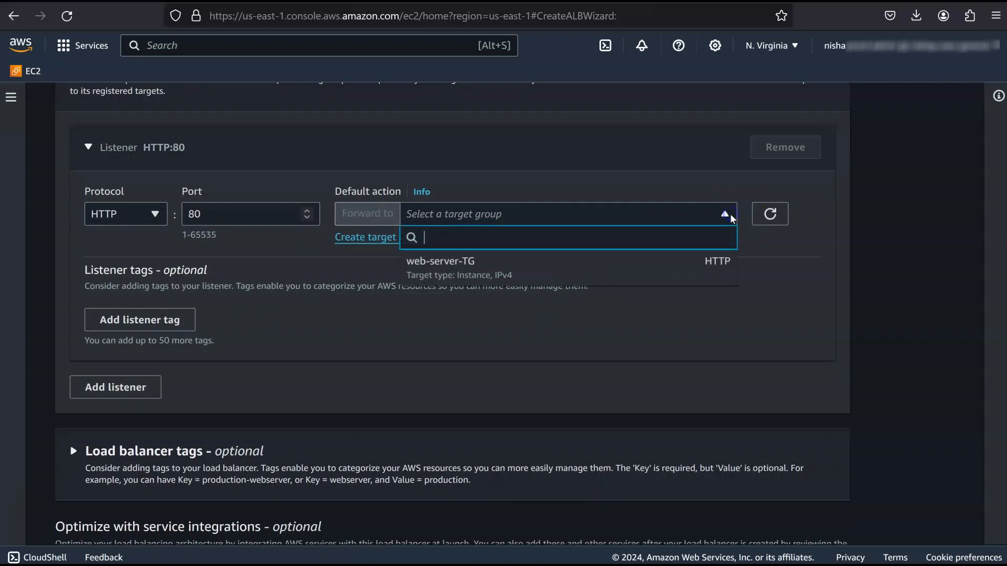
left_click(587, 264)
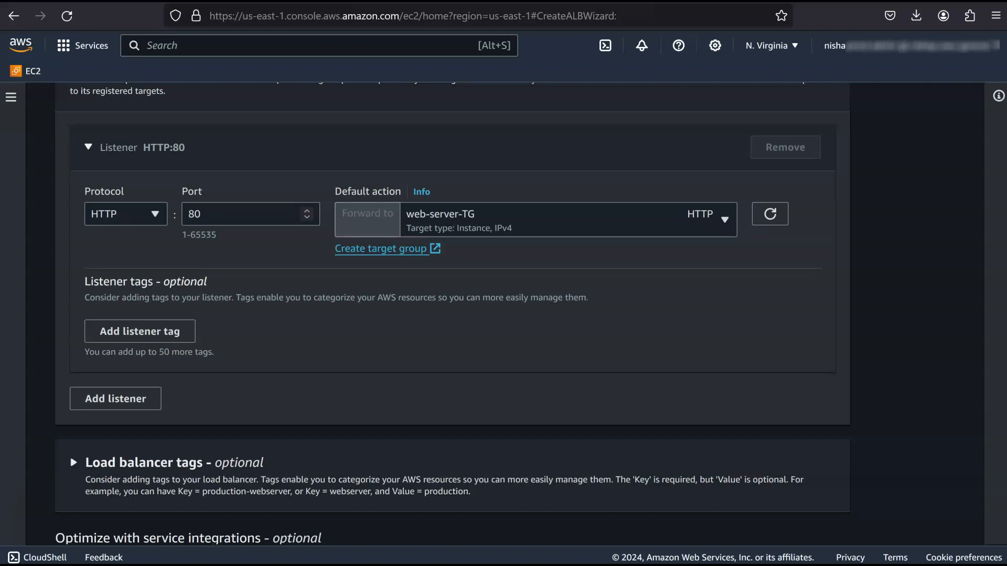
Review the optional tags, service integrations and configuration summary without adding any, then create the load balancer
scroll(691, 346, "down", 3)
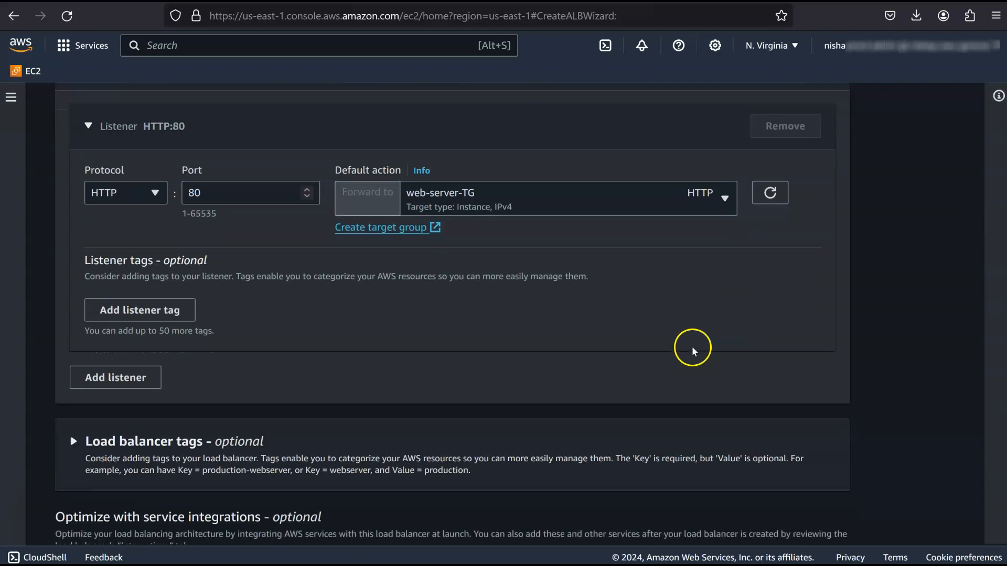
left_click(73, 309)
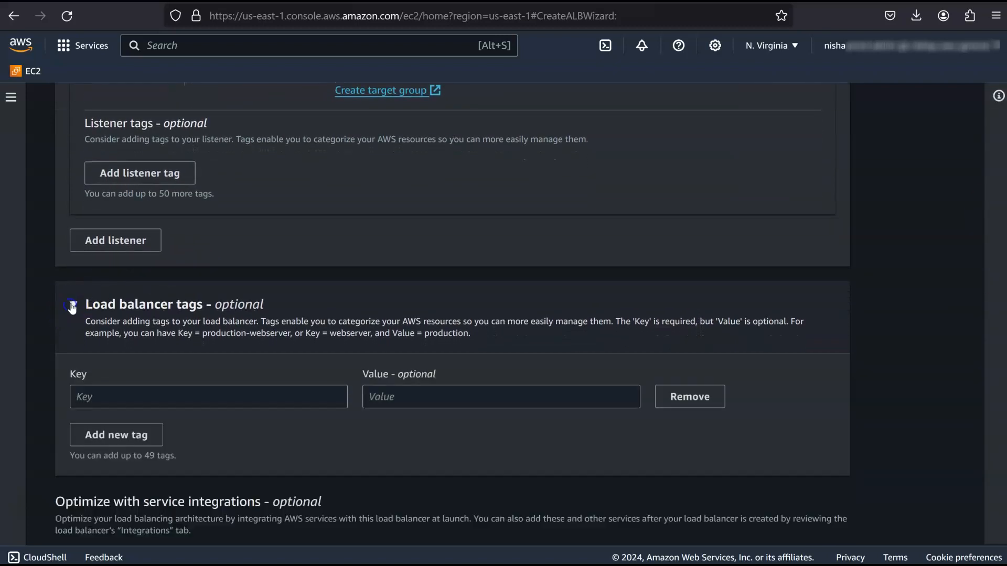
scroll(702, 380, "down", 6)
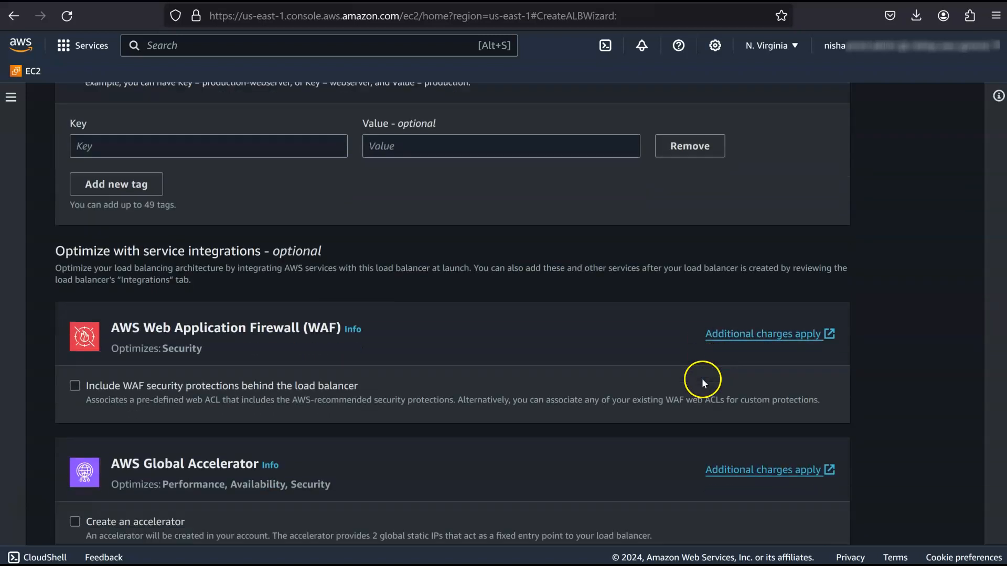
scroll(675, 388, "down", 2)
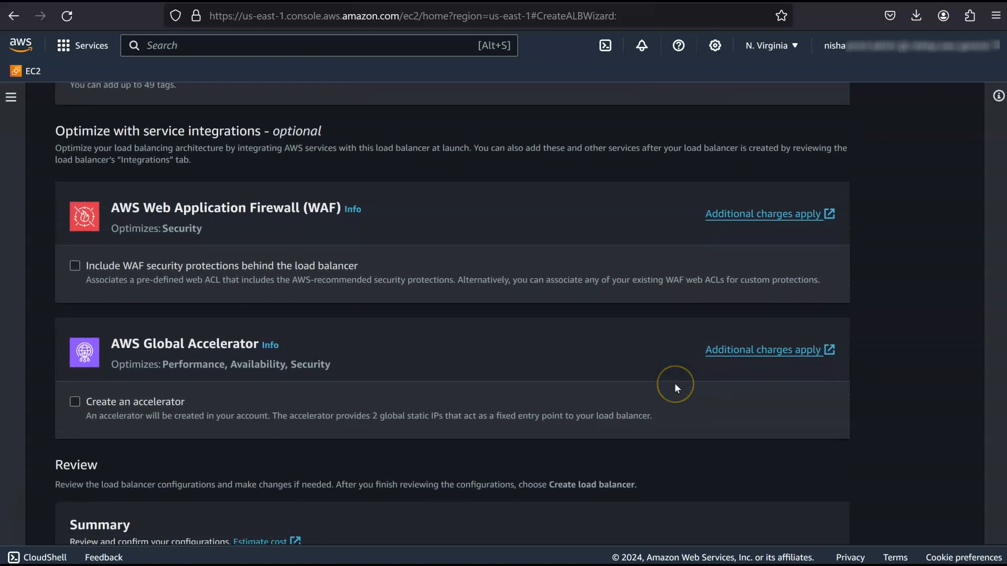
scroll(675, 389, "down", 5)
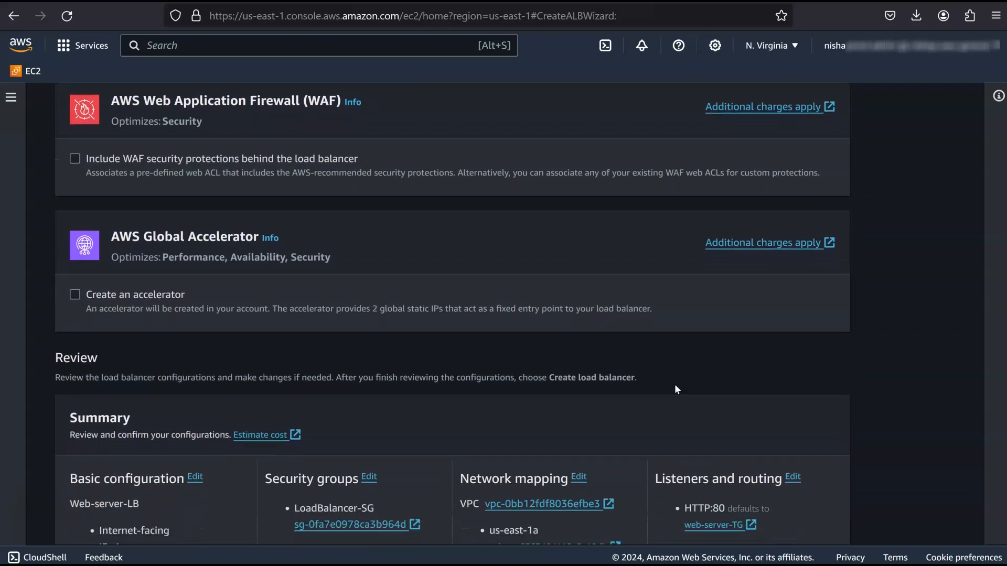
scroll(675, 389, "down", 6)
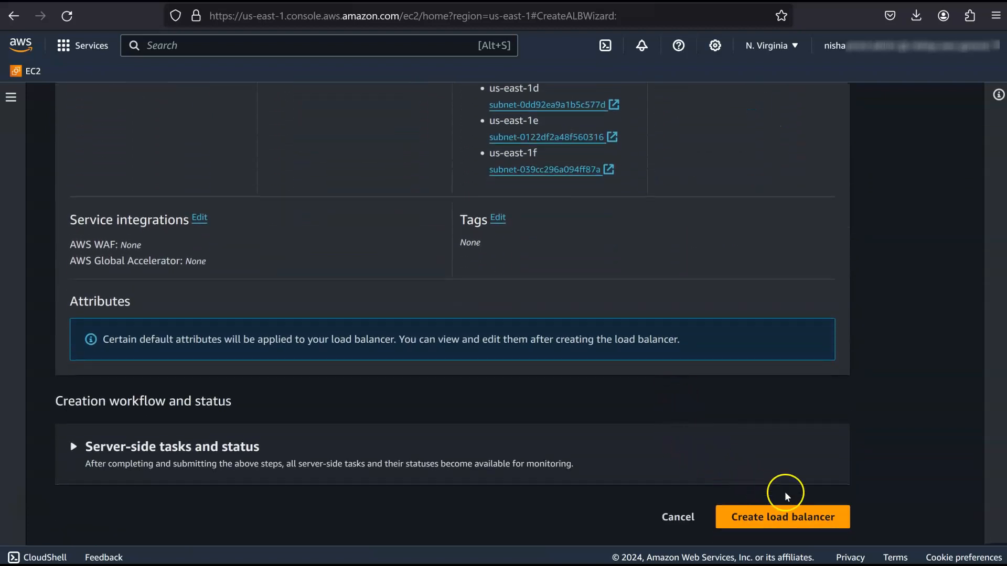
left_click(792, 519)
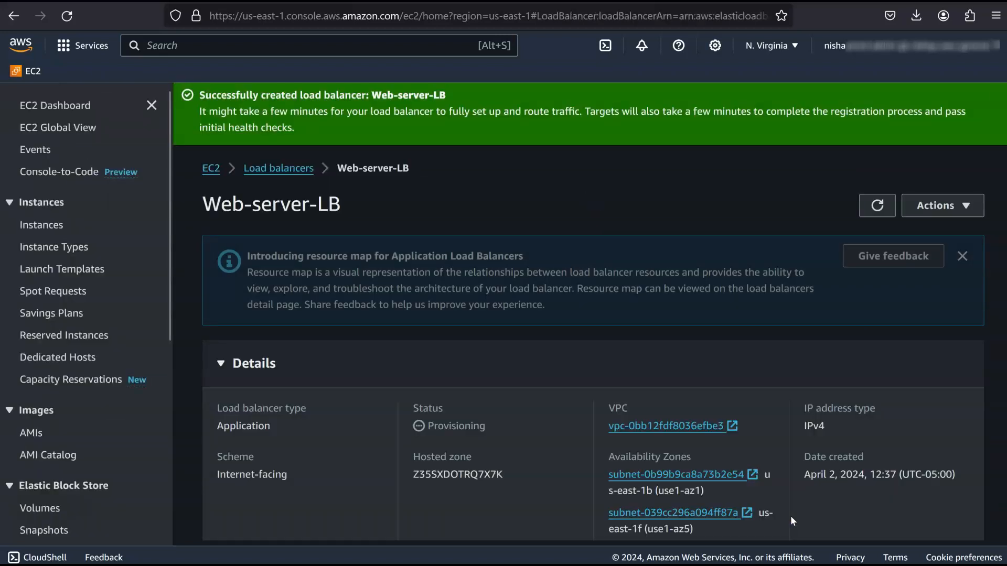
Refresh the Web-server-LB page to check its provisioning status, and review its details, DNS name and listeners
left_click(789, 513)
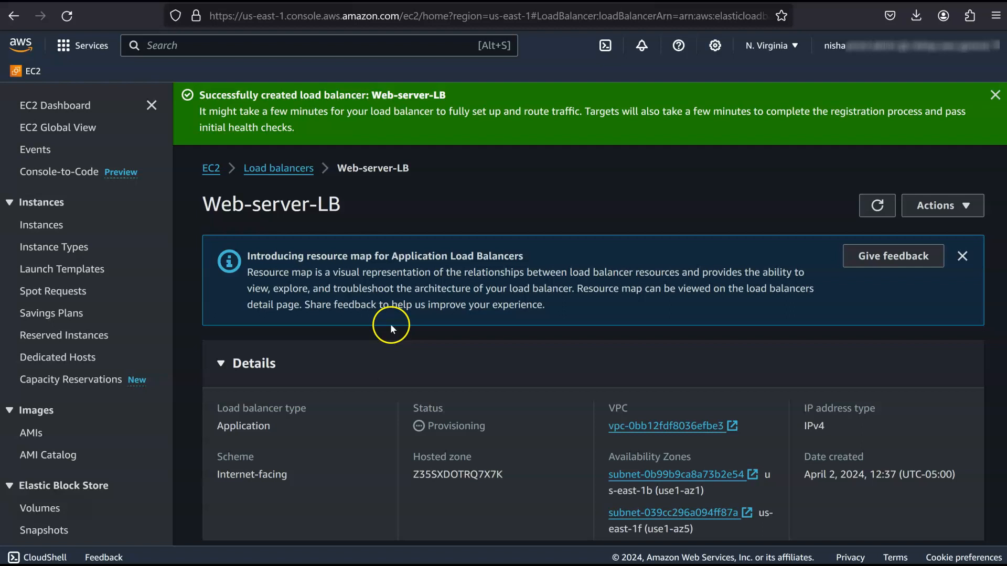
scroll(390, 323, "down", 2)
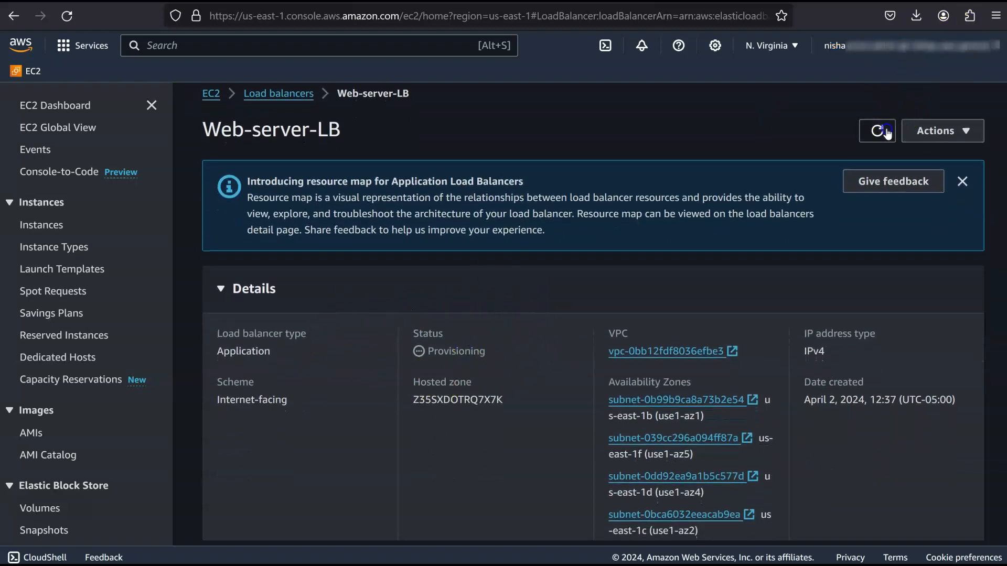
scroll(877, 131, "up", 2)
scroll(634, 303, "down", 1)
scroll(696, 255, "up", 1)
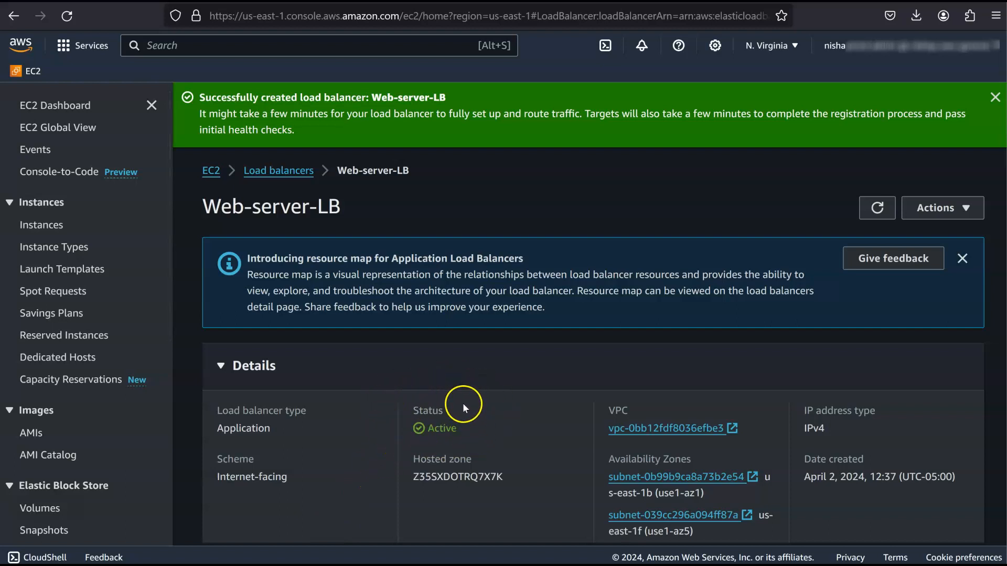
scroll(495, 448, "down", 4)
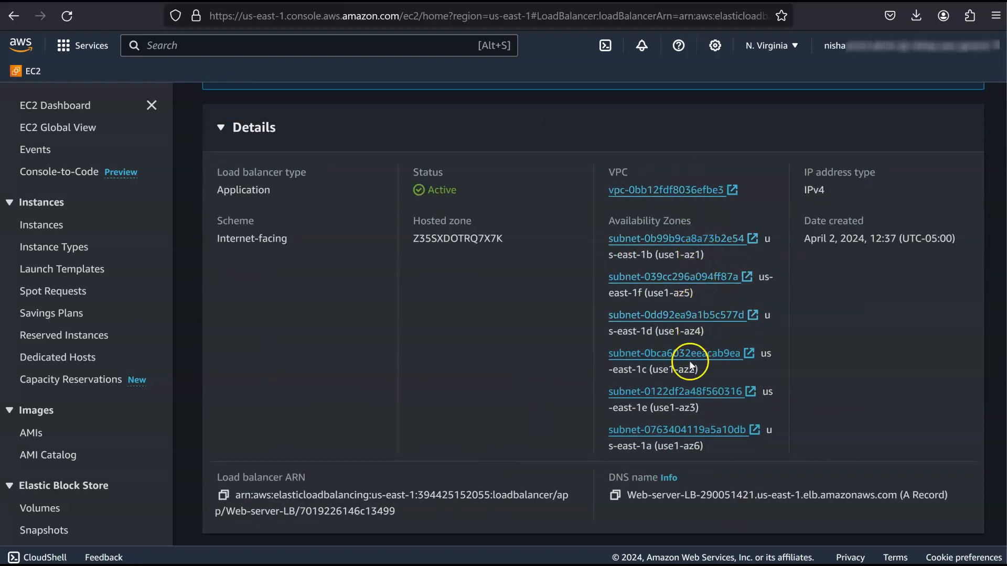
scroll(686, 397, "down", 4)
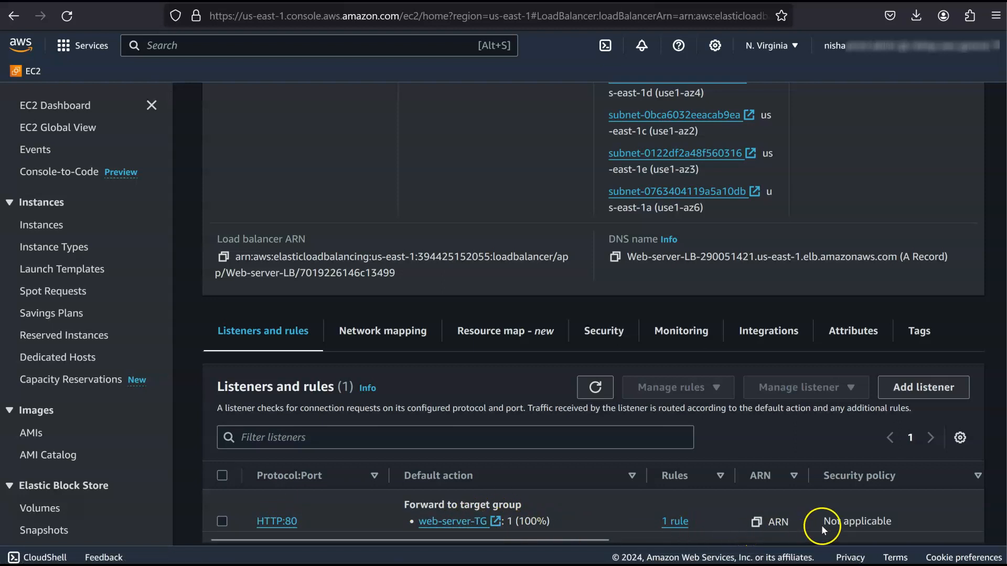
Open web-server-TG from the HTTP:80 listener to check the health of its targets, then return to the load balancer's listeners
left_click(498, 523)
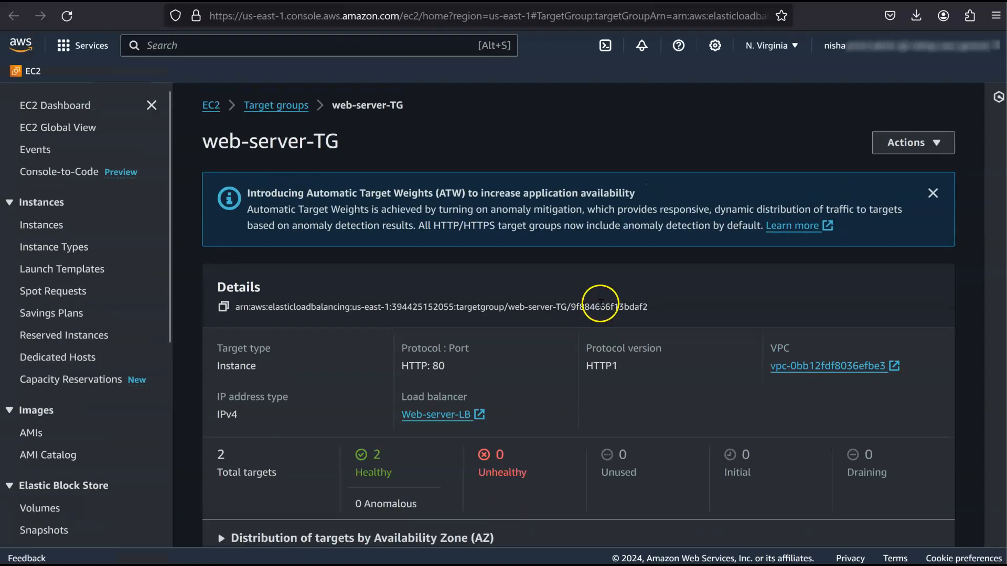
scroll(595, 310, "down", 2)
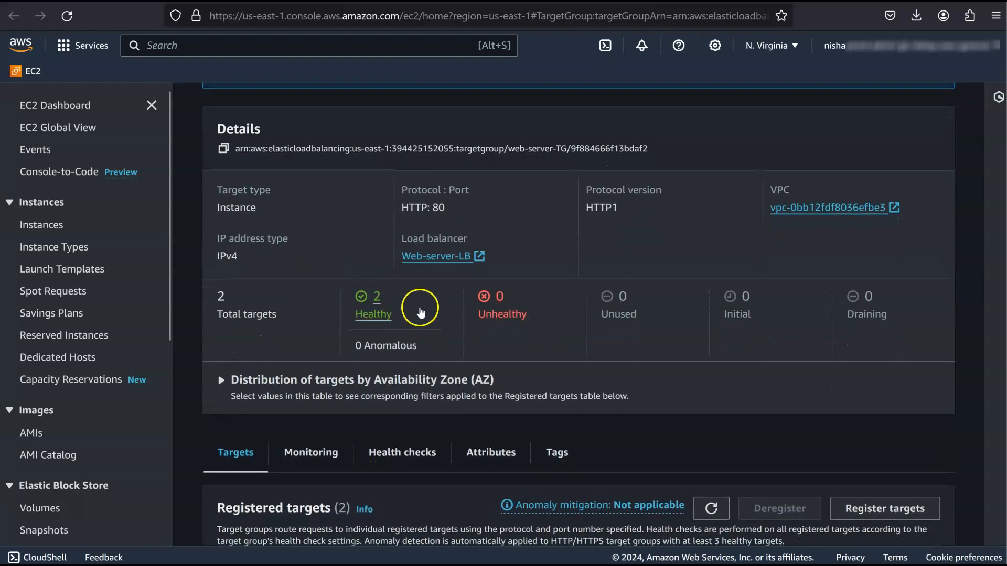
scroll(589, 289, "down", 2)
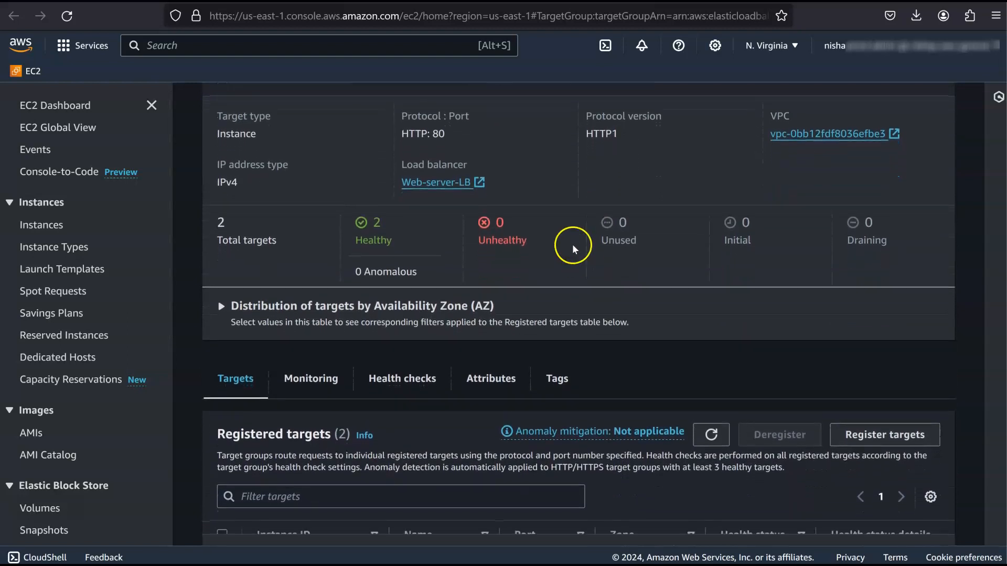
scroll(531, 257, "down", 2)
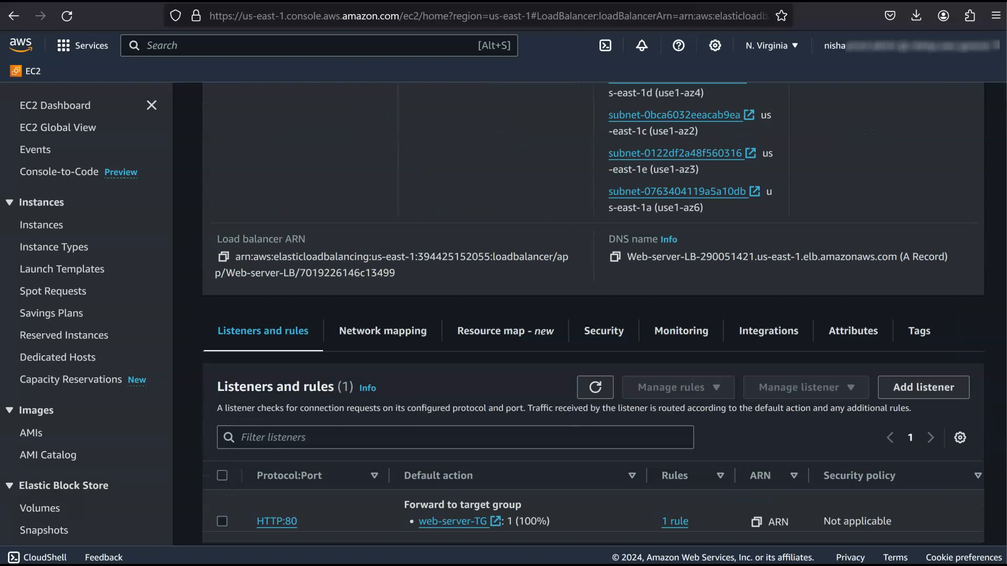
scroll(486, 391, "up", 1)
scroll(486, 391, "down", 2)
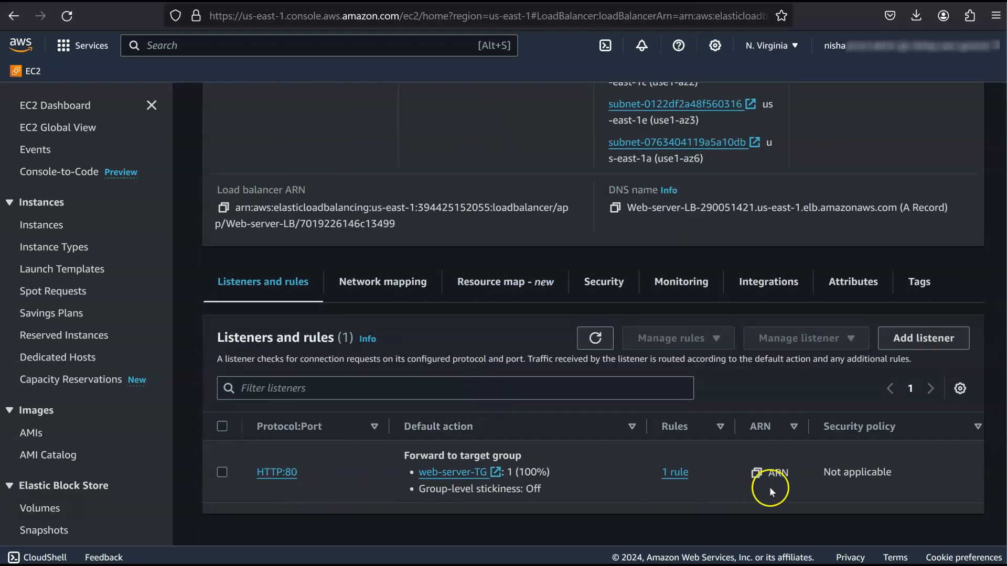
Copy the DNS name of Web-server-LB and open it in a new browser tab
scroll(768, 486, "up", 6)
scroll(758, 483, "up", 1)
scroll(757, 482, "down", 2)
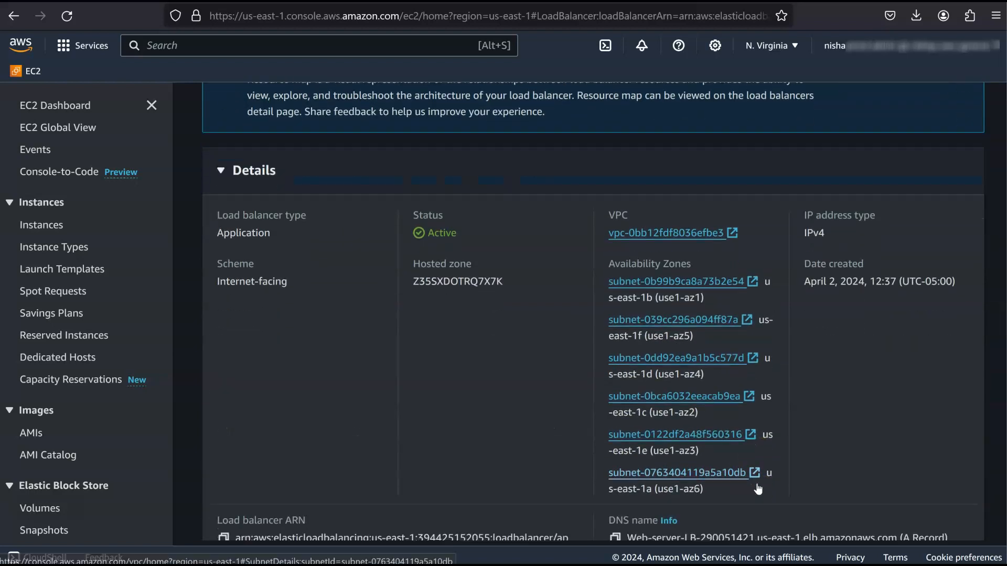
scroll(755, 483, "down", 1)
left_click(616, 447)
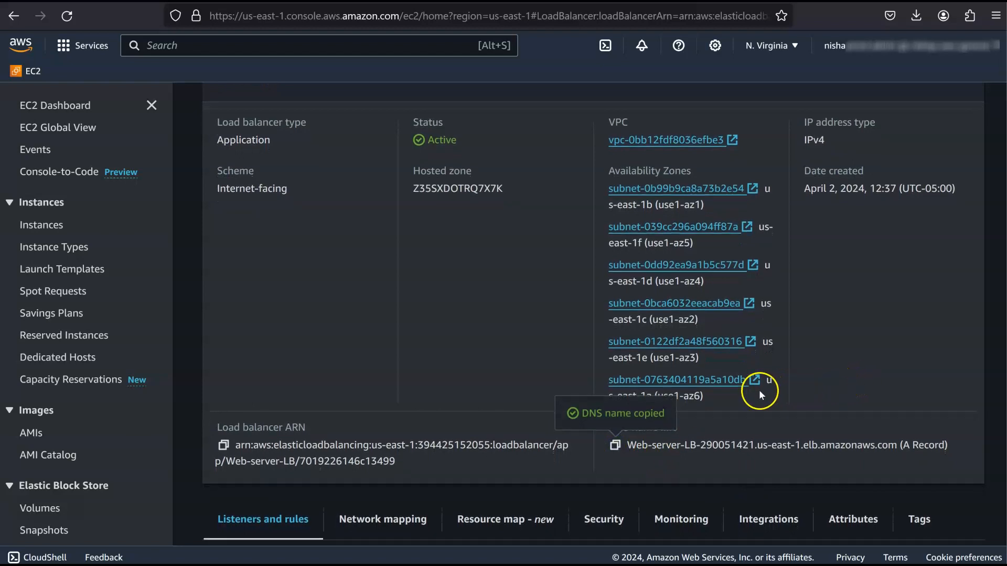
scroll(759, 389, "down", 3)
key("ctrl+t")
right_click(220, 15)
left_click(254, 144)
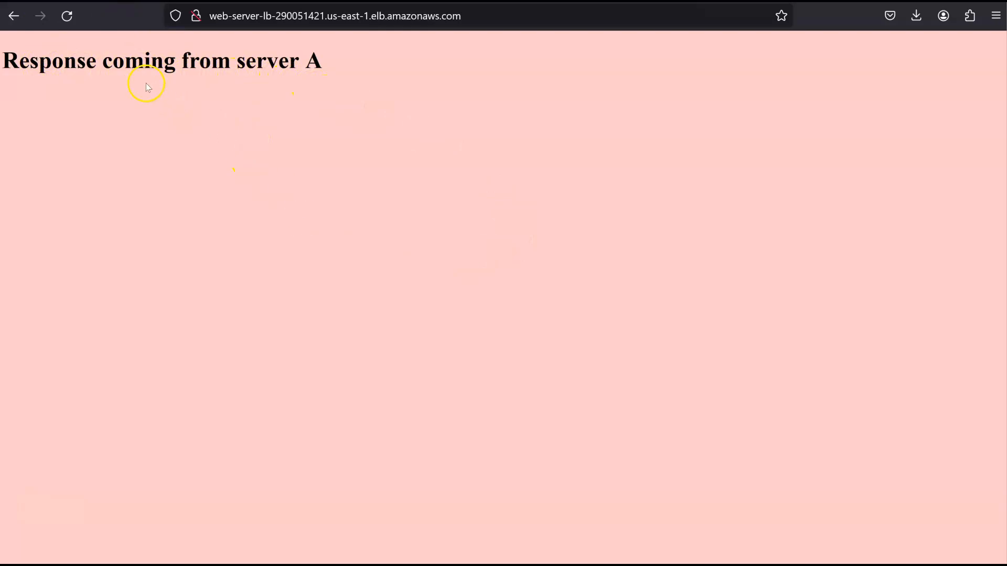
Reload the load balancer's web page repeatedly to check which server answers each request
left_click(68, 20)
left_click(68, 19)
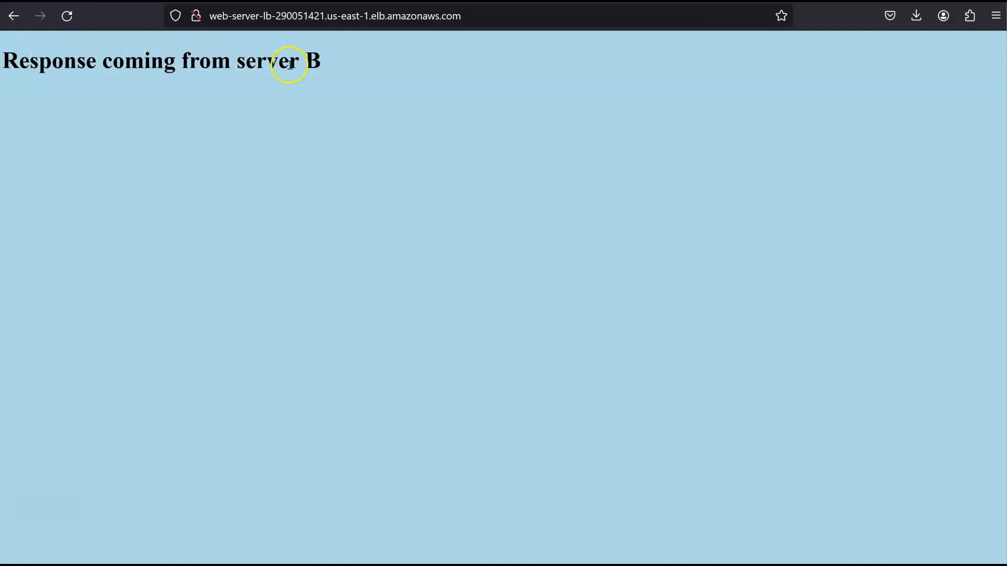
left_click(69, 21)
left_click(68, 21)
left_click(69, 21)
left_click(69, 21)
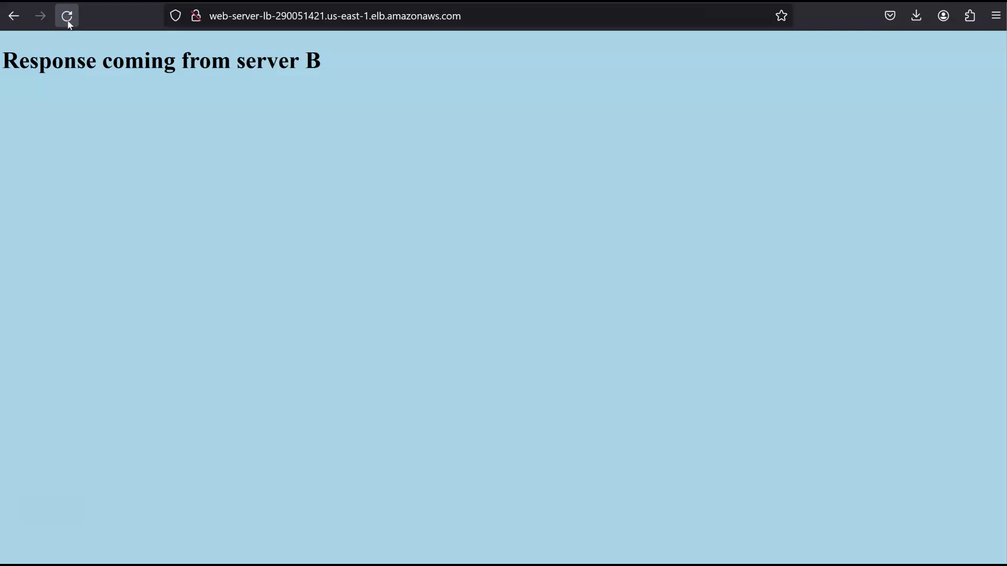
left_click(69, 22)
left_click(69, 22)
left_click(69, 23)
left_click(69, 23)
left_click(69, 23)
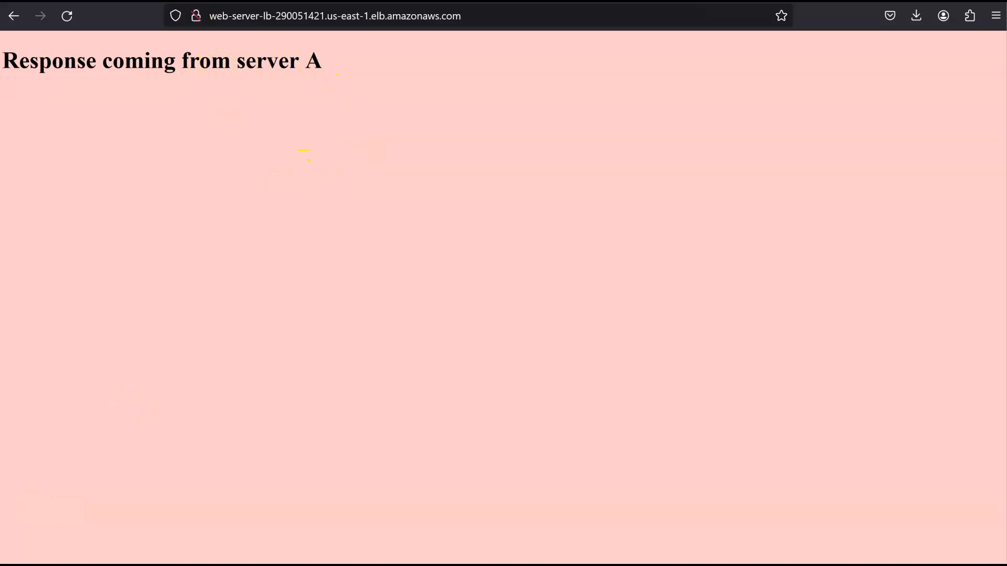
Return to the AWS console, open WAF & Shield from the Security, Identity, & Compliance services, and review the AWS WAF pricing
key("ctrl+shift+Tab")
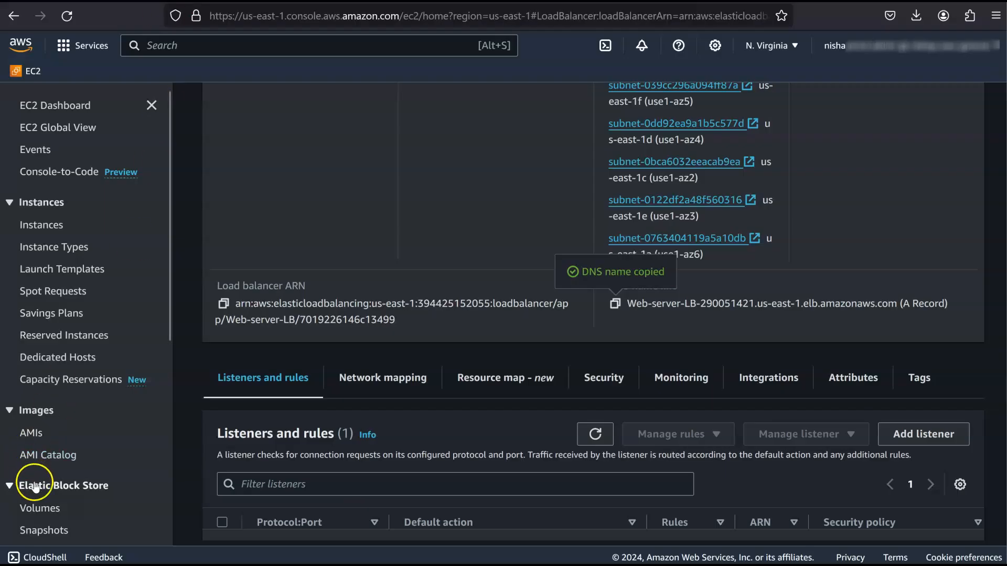
scroll(706, 320, "up", 8)
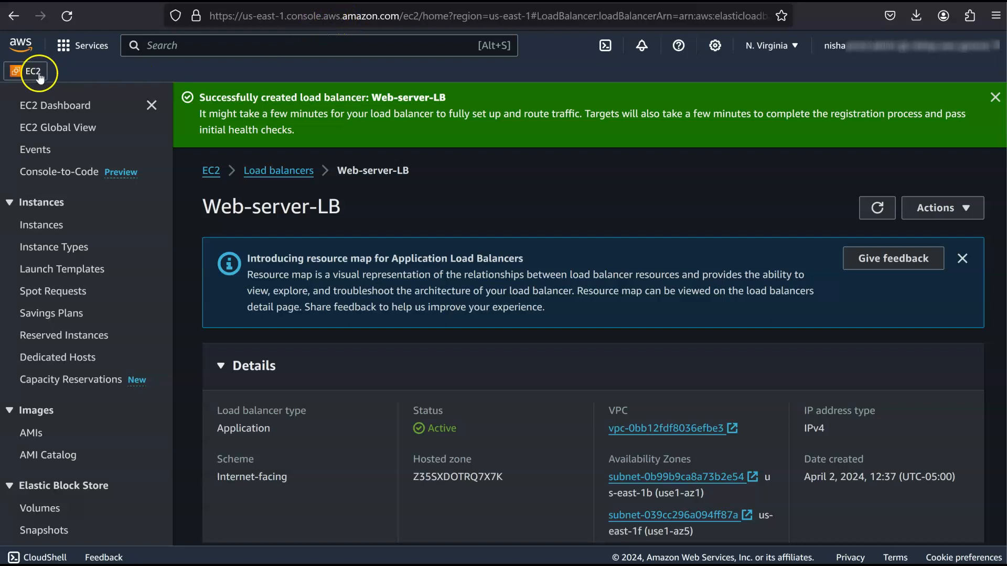
left_click(83, 52)
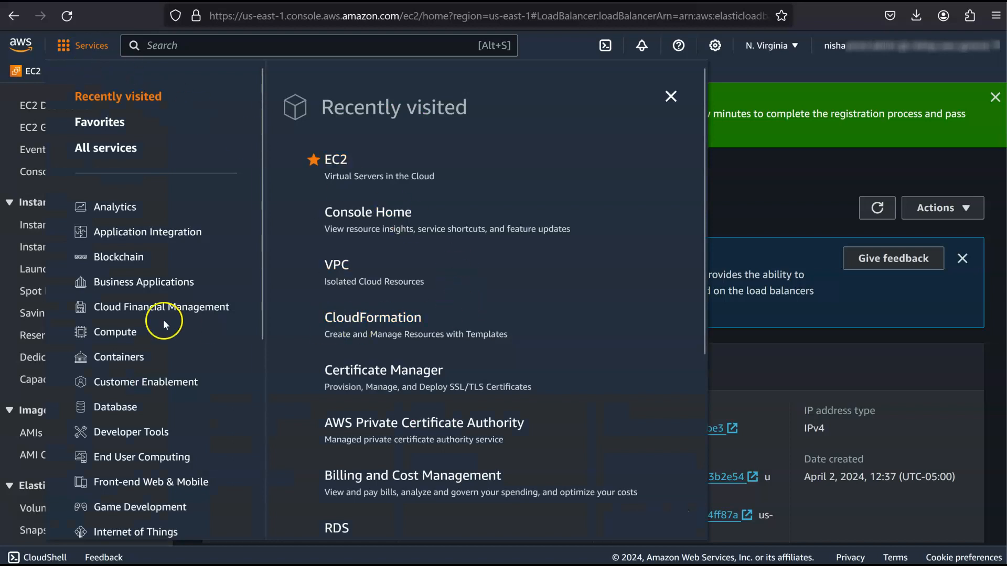
scroll(173, 346, "down", 3)
scroll(173, 348, "down", 2)
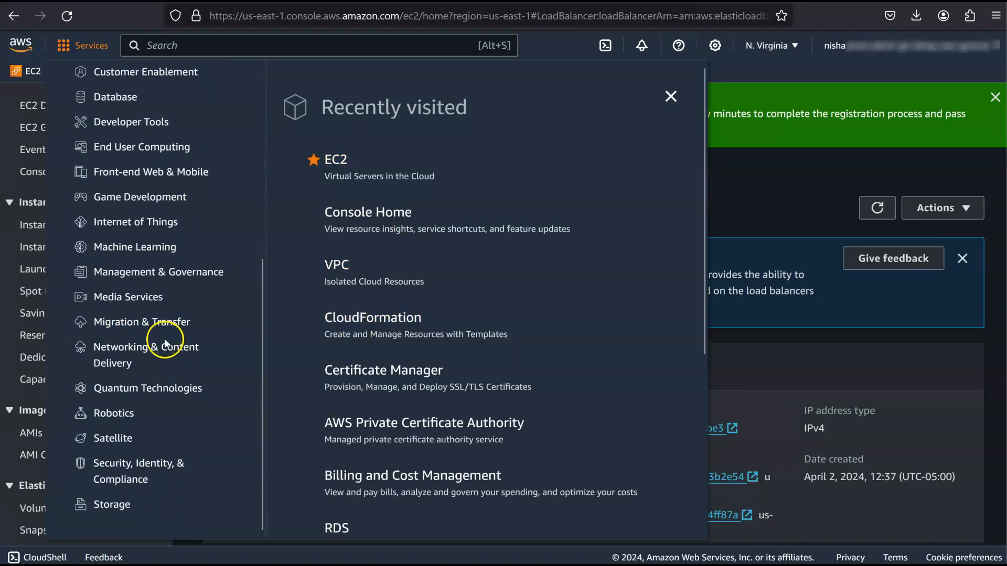
left_click(137, 461)
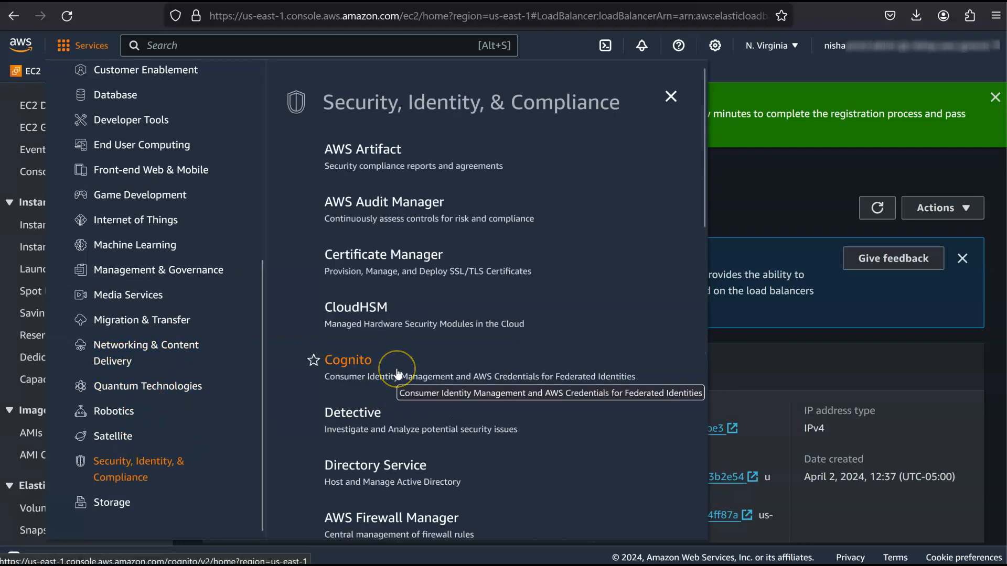
scroll(397, 374, "down", 7)
scroll(397, 373, "down", 9)
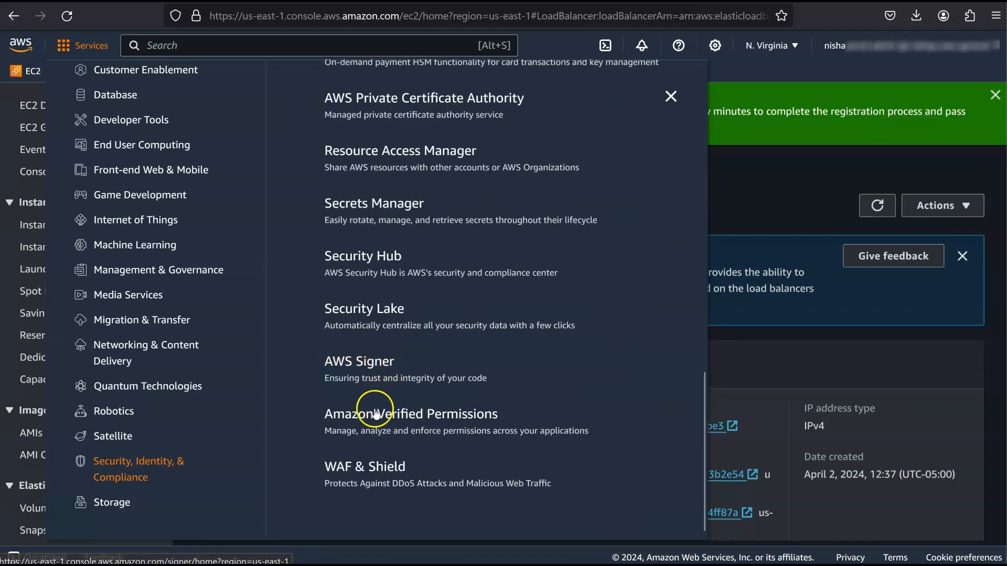
left_click(375, 468)
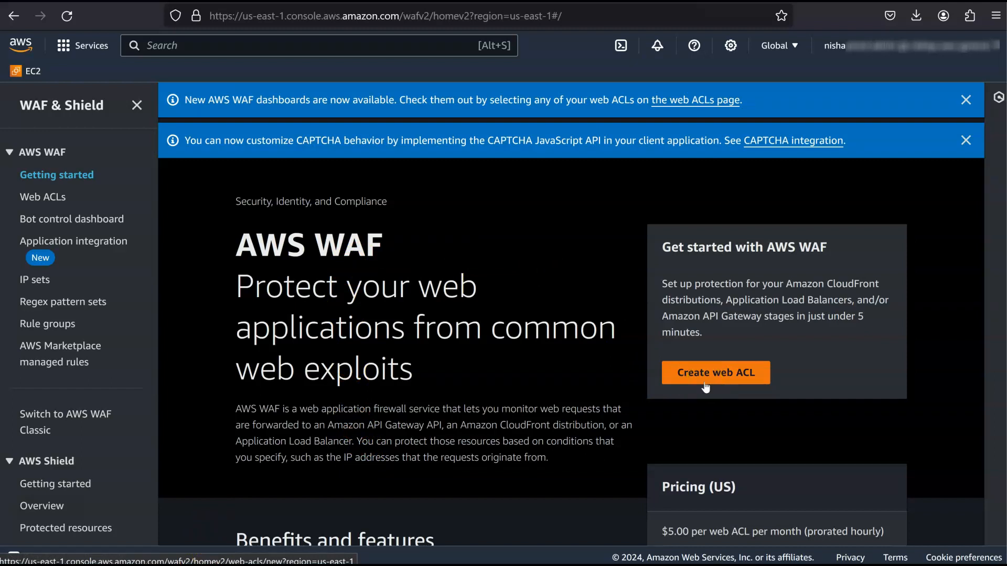
scroll(706, 387, "down", 5)
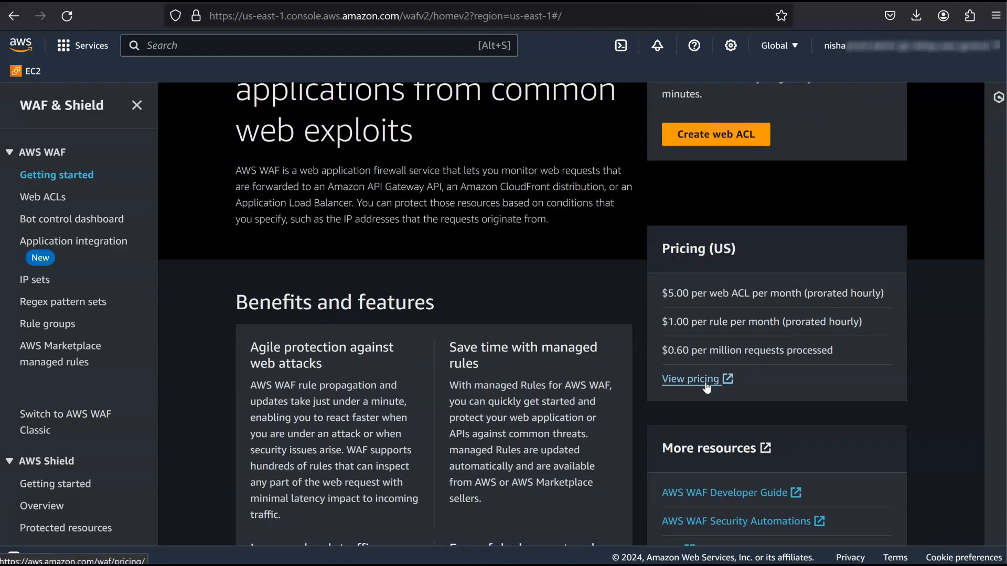
scroll(705, 387, "up", 5)
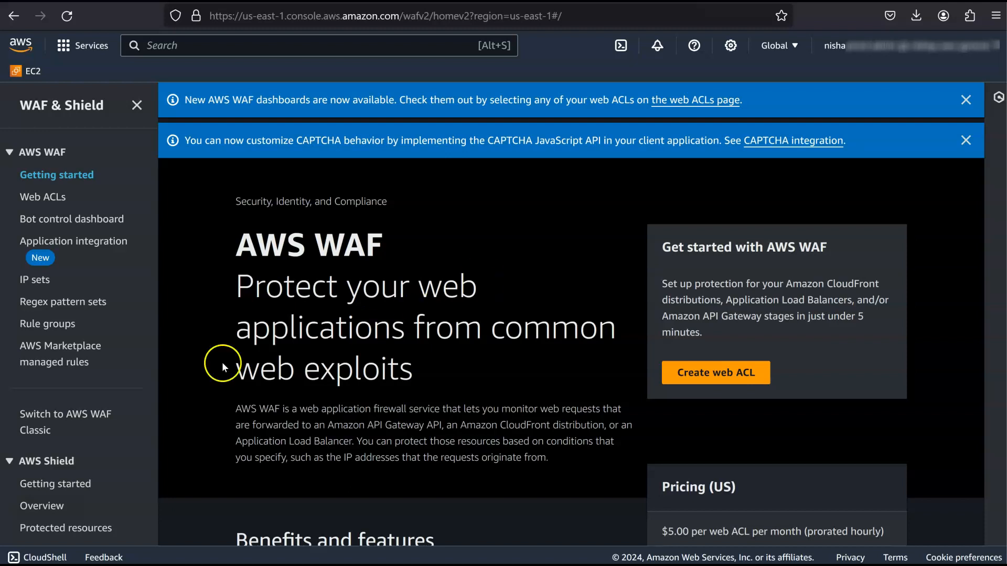
Start a new WAF IP set named with the owner's first name plus "-IPset", described as "IP set to block my public IP"
left_click(46, 283)
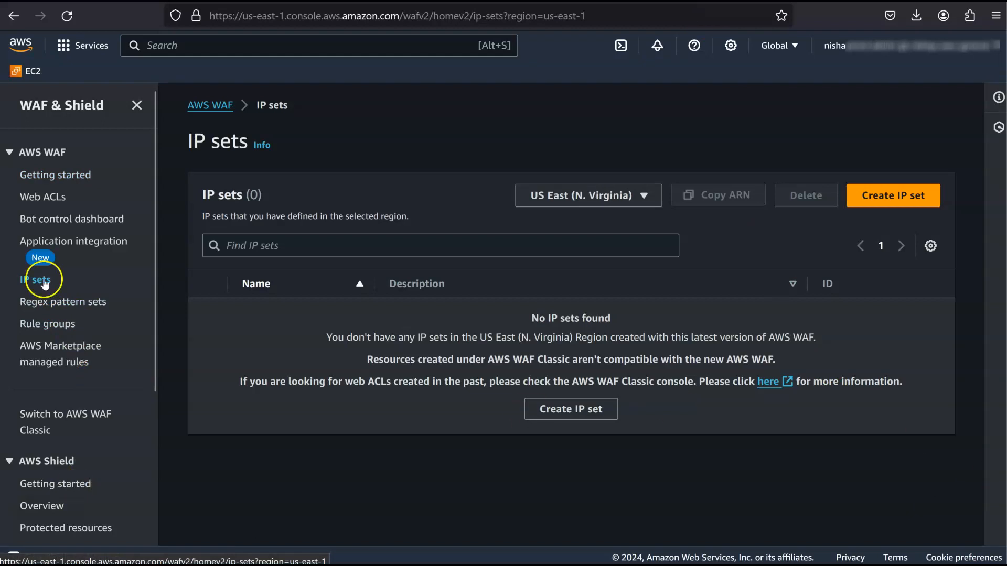
left_click(465, 251)
left_click(885, 203)
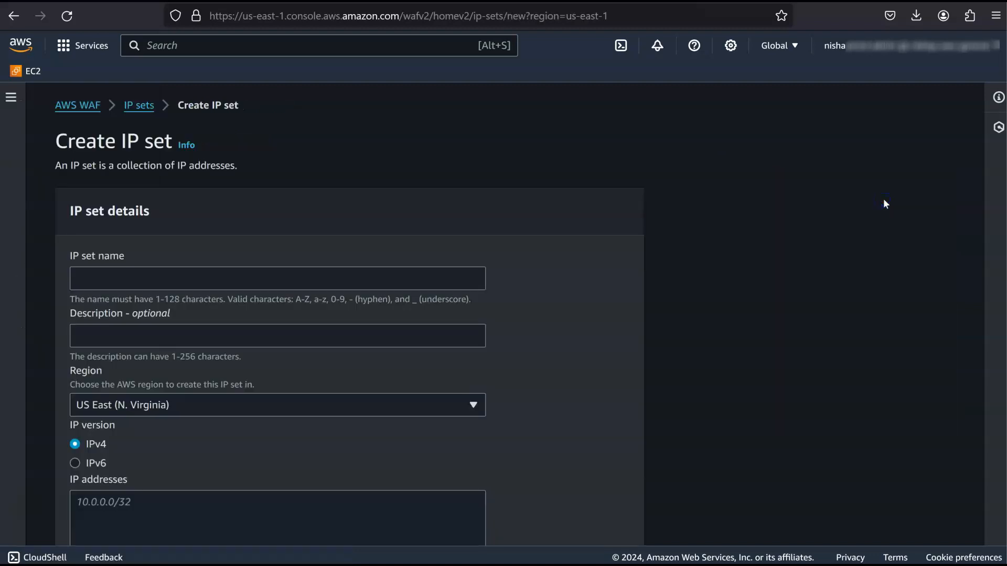
left_click(370, 279)
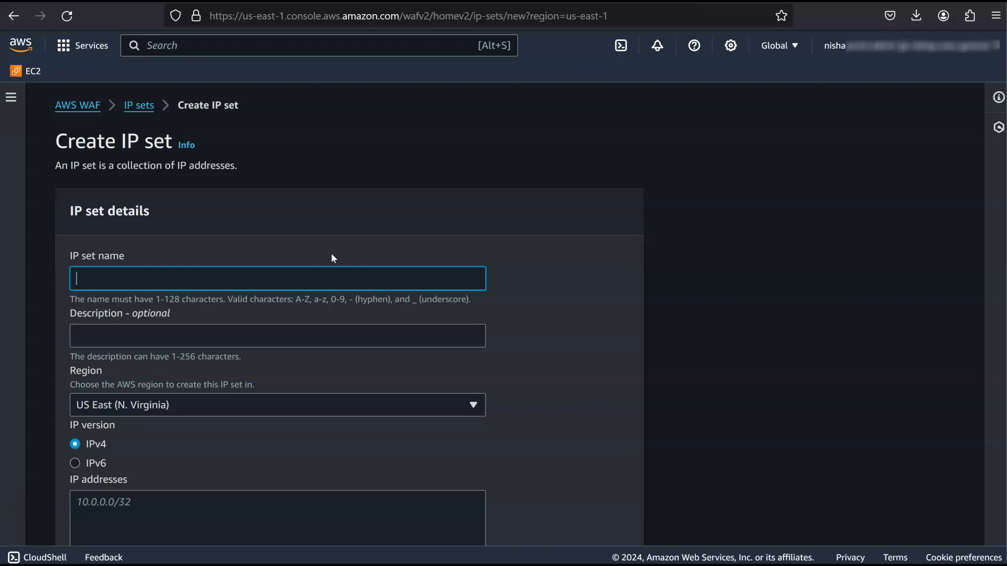
type("nishaIPset")
key("Left")
key("Left")
key("Left")
type("-")
key("Tab")
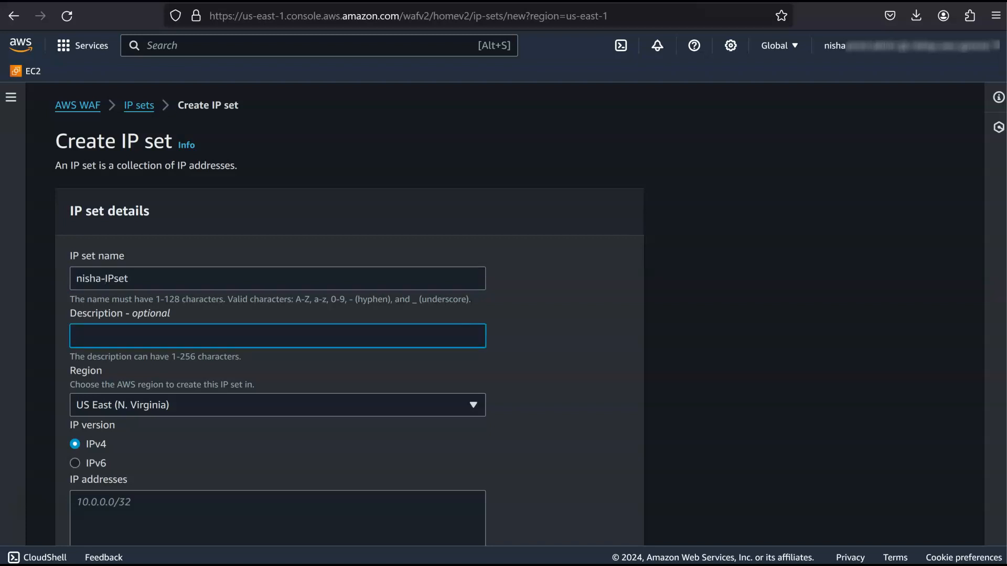
type("IP set to block my public IP")
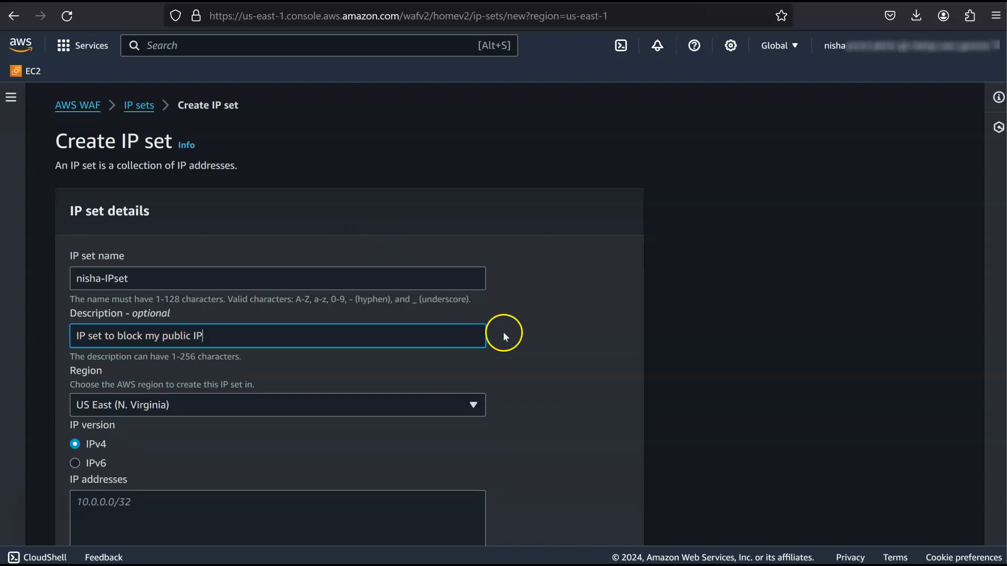
left_click(776, 306)
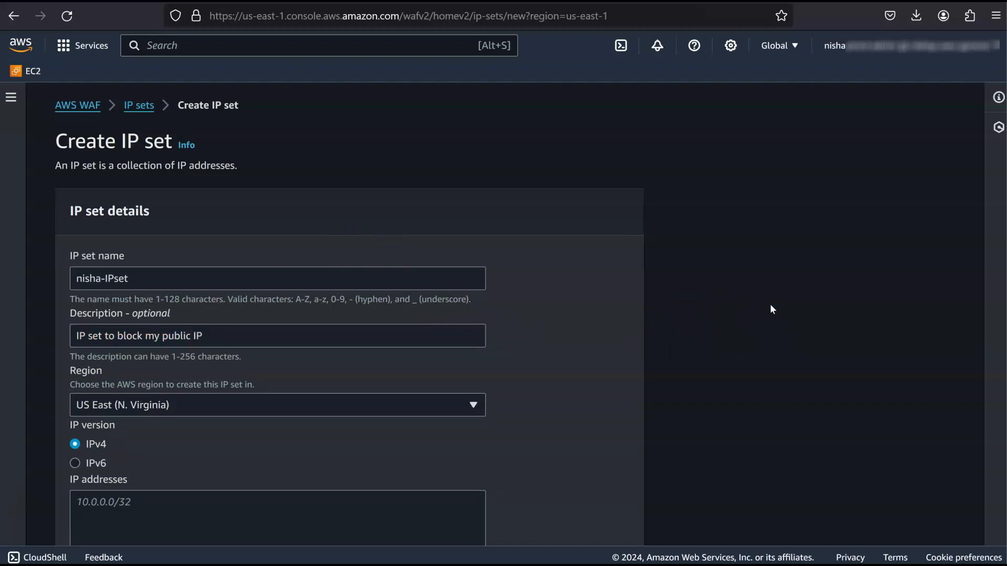
Create the IPv4 IP set in US East (N. Virginia) with the public IP address looked up on whatismyip.com, in CIDR format
scroll(770, 304, "down", 3)
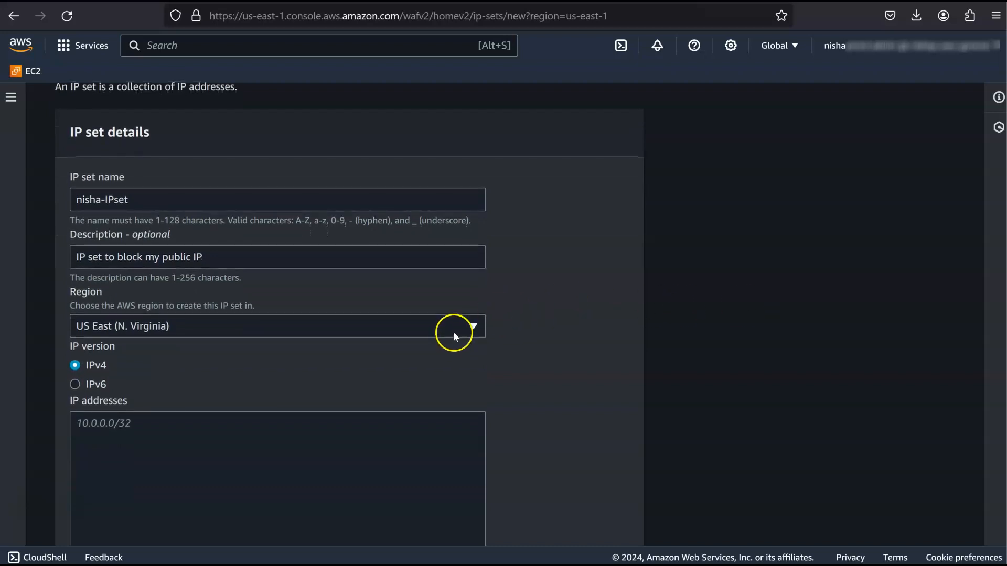
left_click(483, 326)
left_click(482, 326)
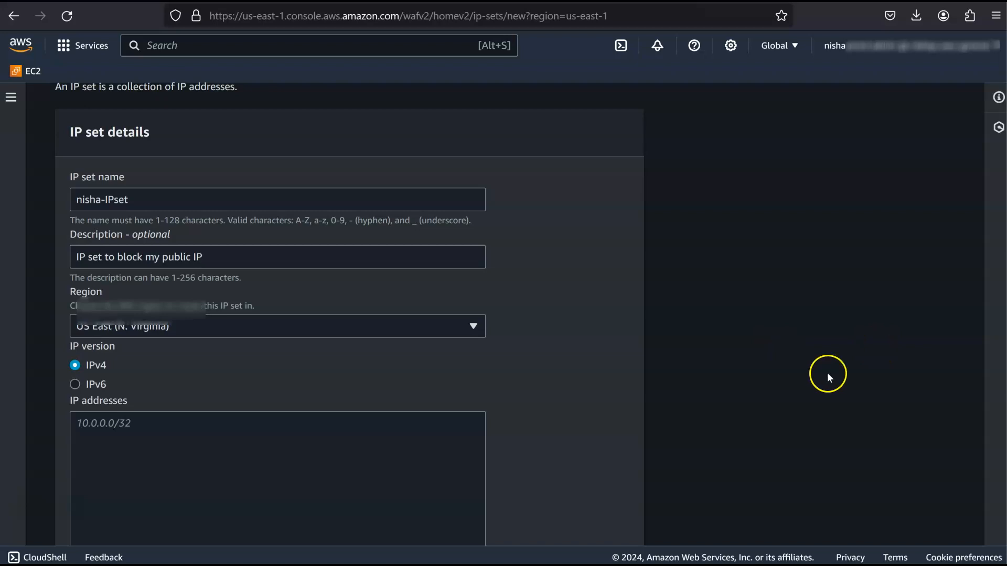
scroll(557, 373, "down", 3)
left_click(225, 388)
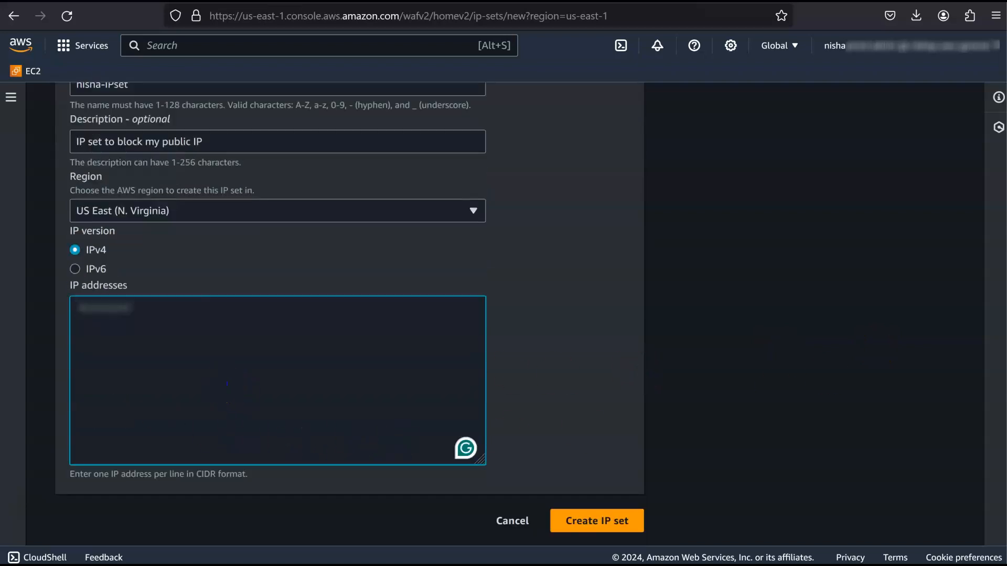
key("ctrl+t")
type("whatismyip.com")
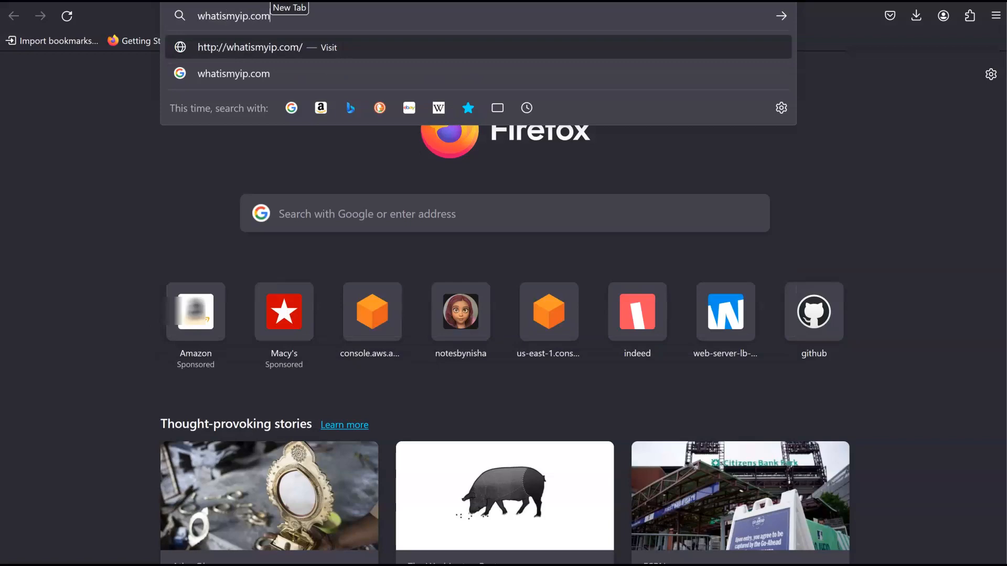
key("Return")
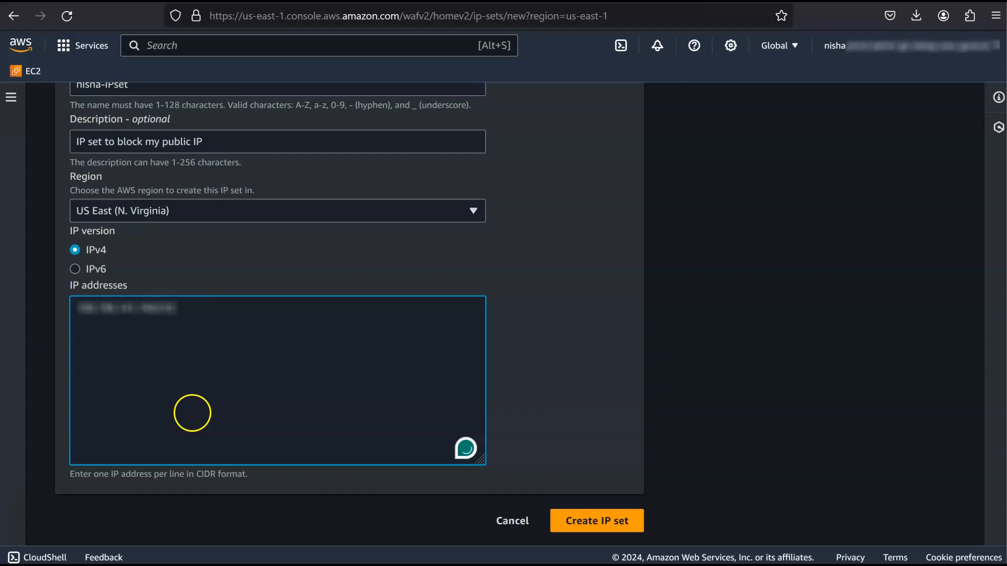
left_click(598, 520)
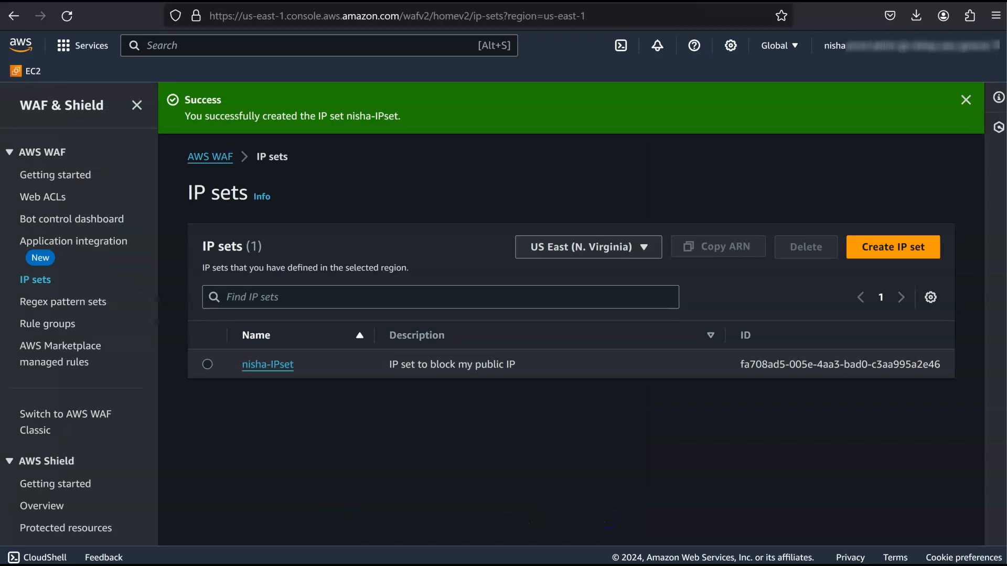
Start a web ACL for regional resources named with the owner's first name plus "-webACL", described as "ACL to block my public IP"
left_click(49, 198)
left_click(849, 238)
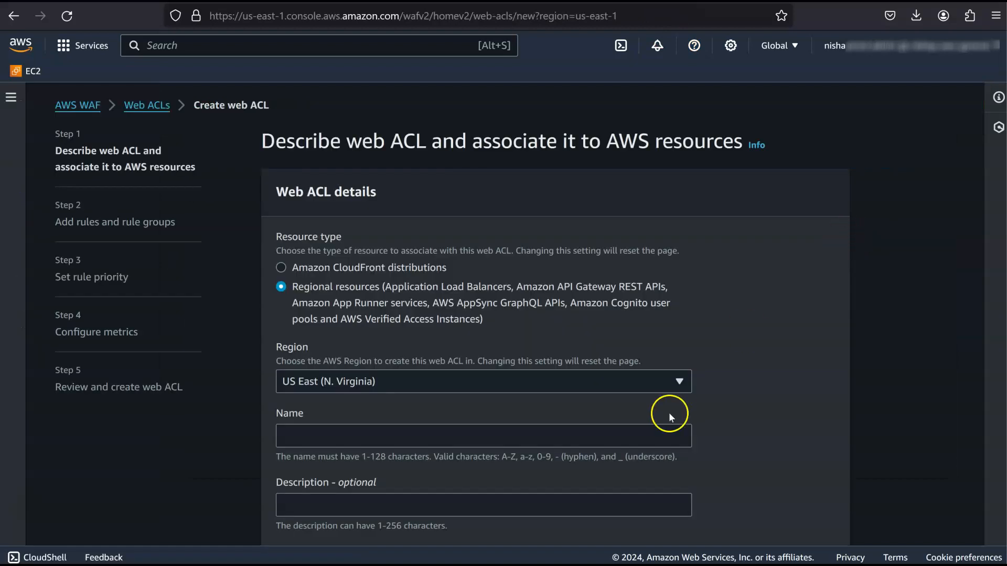
left_click(392, 289)
scroll(448, 284, "down", 3)
left_click(447, 276)
type("nisha")
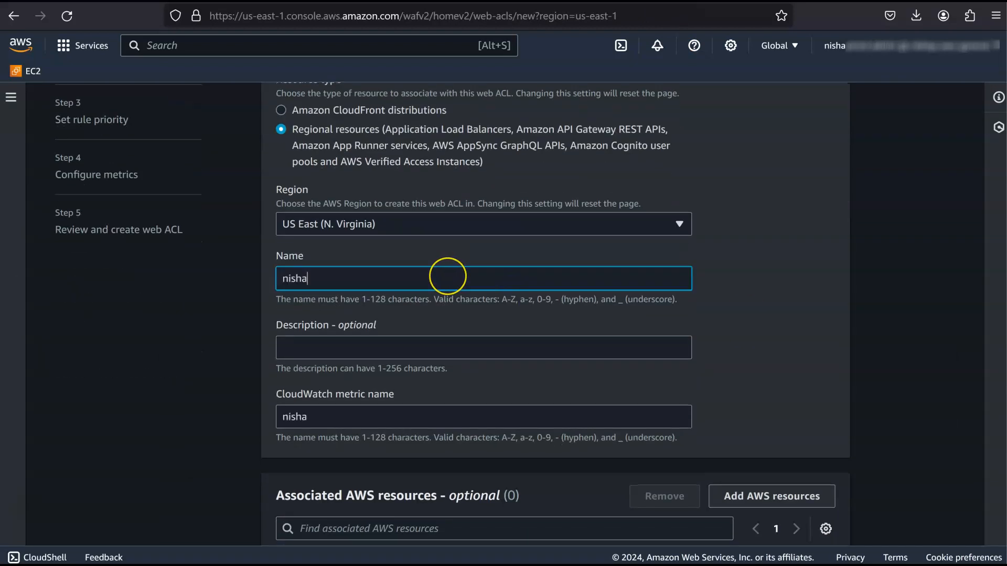
type("-webACL")
key("Tab")
type("ACL to block my public IP")
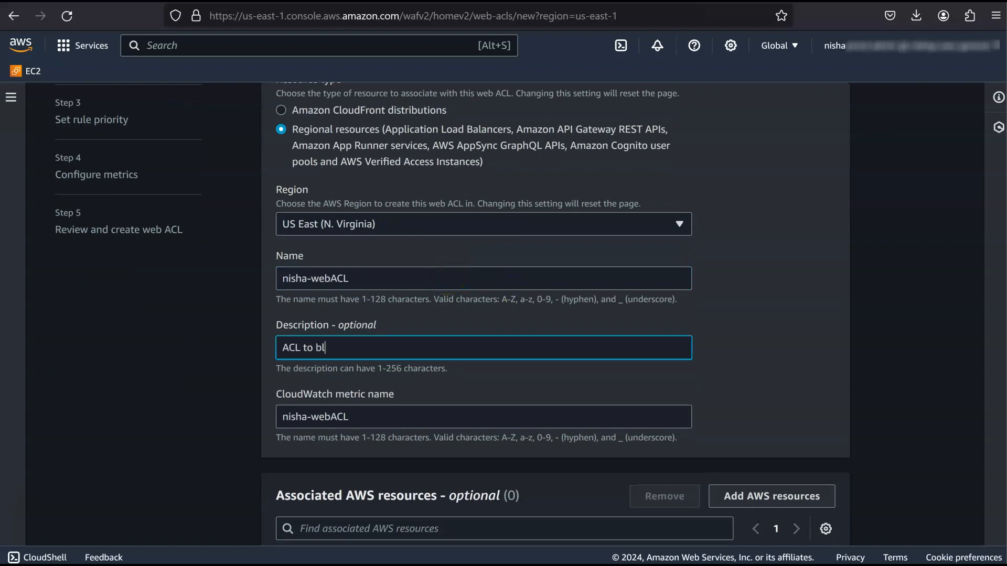
Associate the Application Load Balancer Web-server-LB with the web ACL and proceed to adding rules and rule groups
scroll(707, 279, "down", 2)
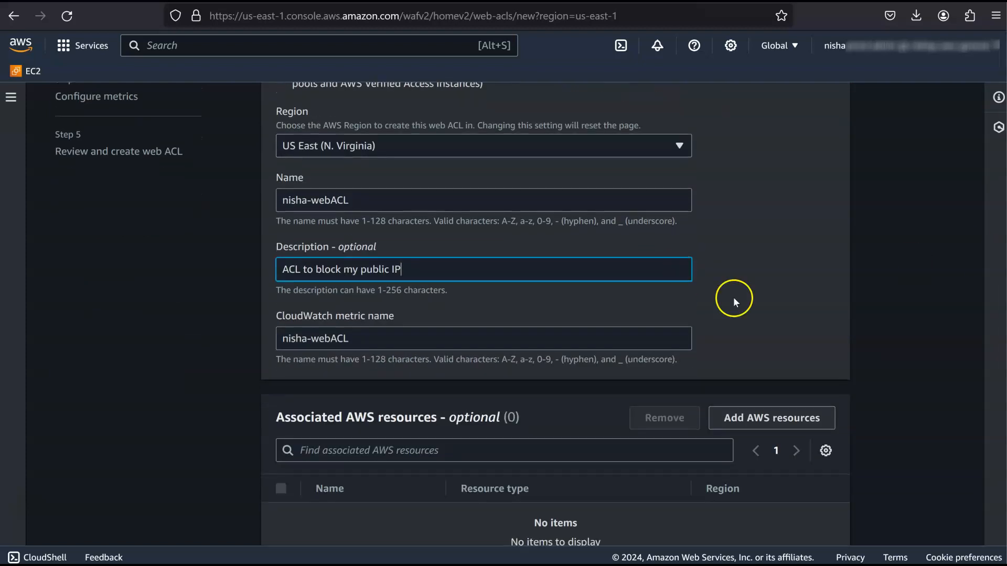
scroll(732, 294, "down", 1)
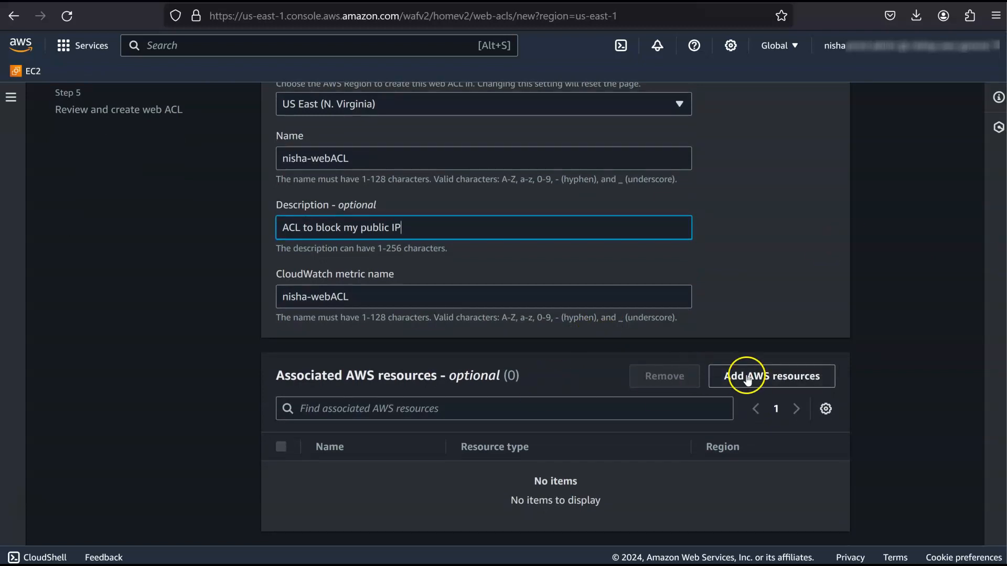
left_click(774, 368)
left_click(238, 192)
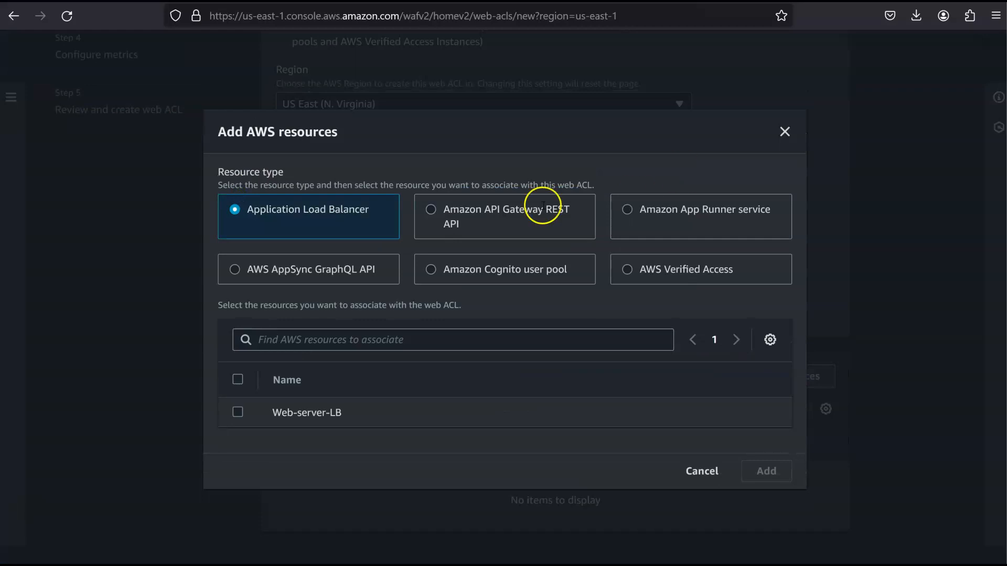
left_click(238, 412)
left_click(766, 471)
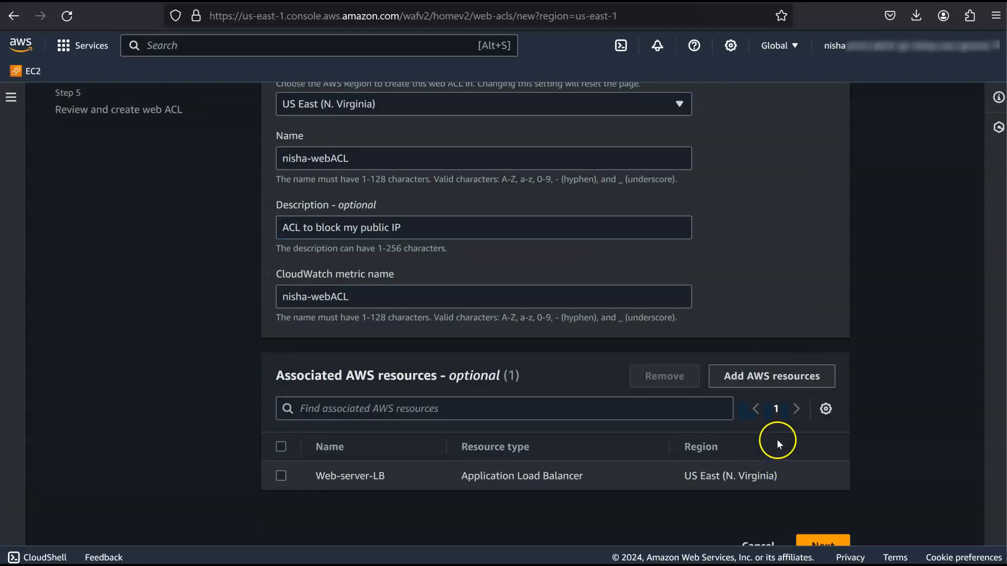
scroll(776, 439, "down", 2)
left_click(823, 522)
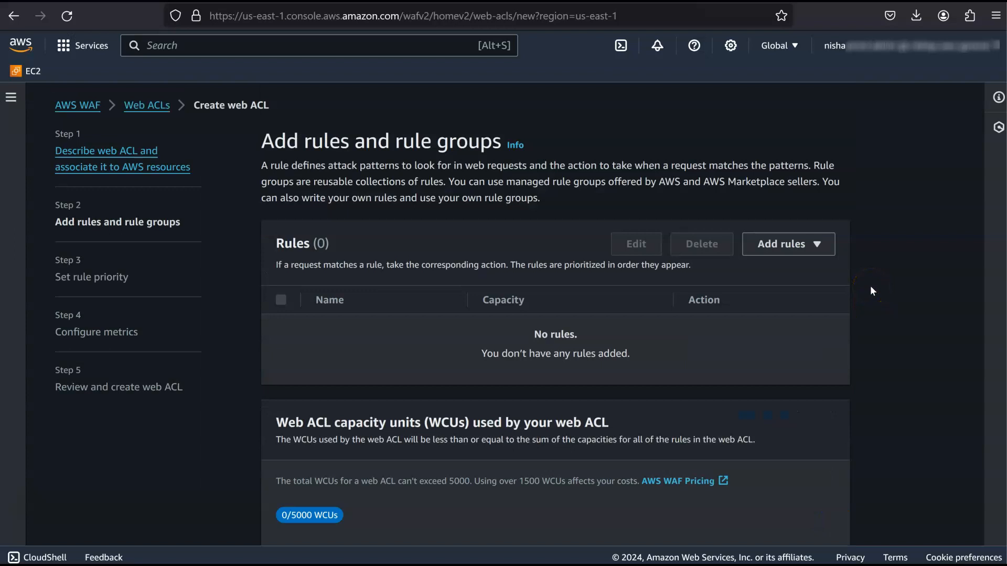
Start a custom IP set rule named with the owner's first name plus "-wafrule", using the IP set whose name ends in "-IPset"
left_click(758, 243)
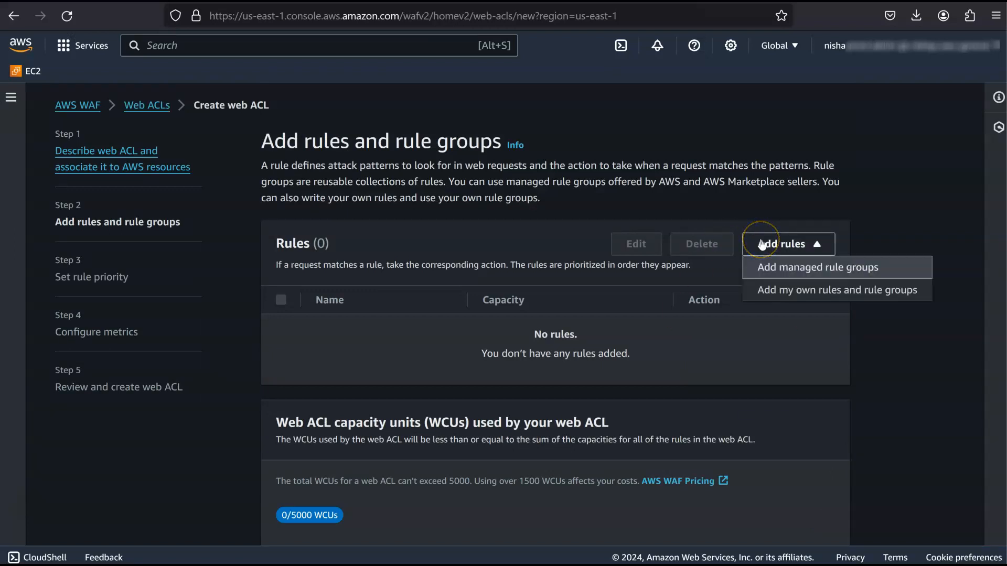
left_click(785, 292)
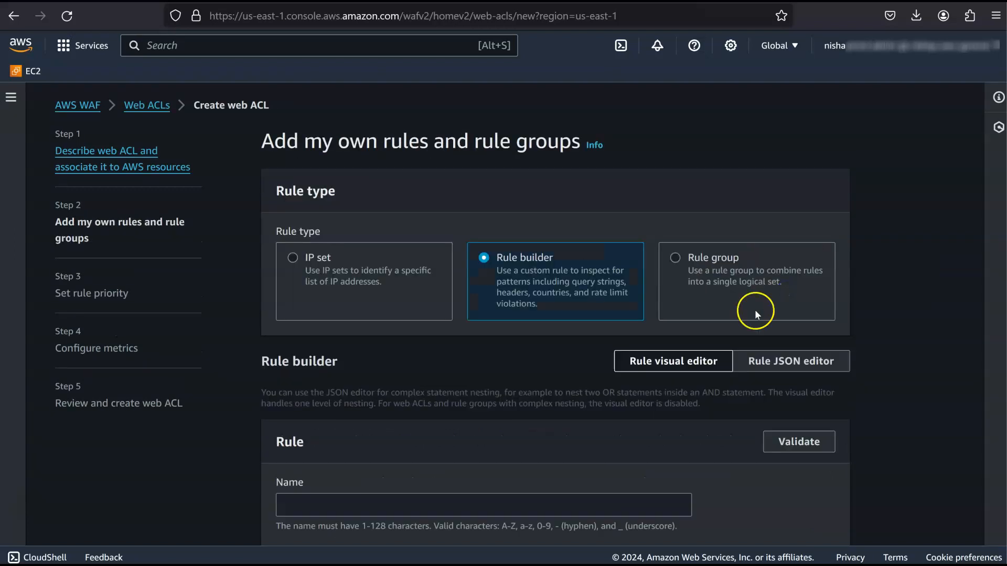
left_click(292, 257)
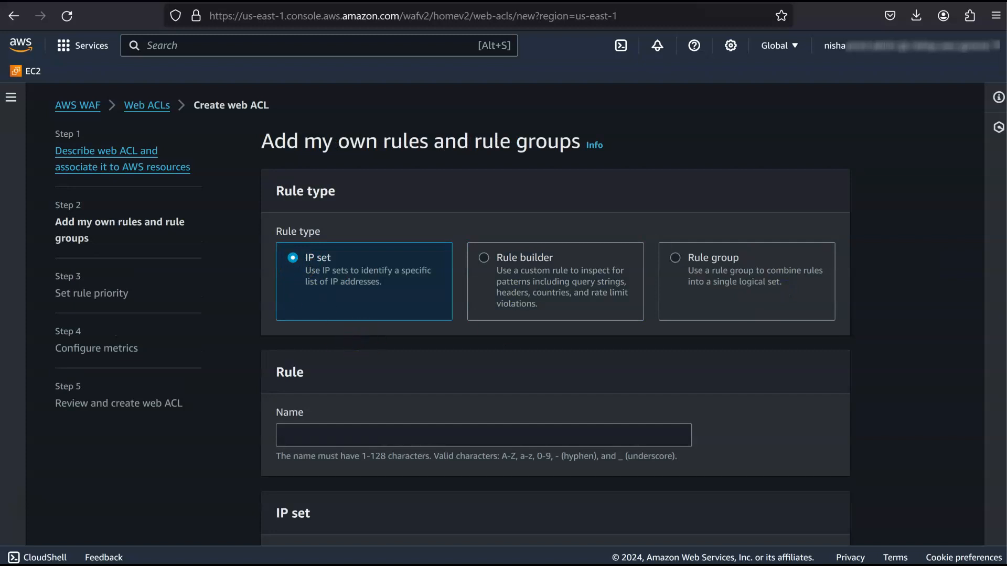
scroll(438, 218, "down", 3)
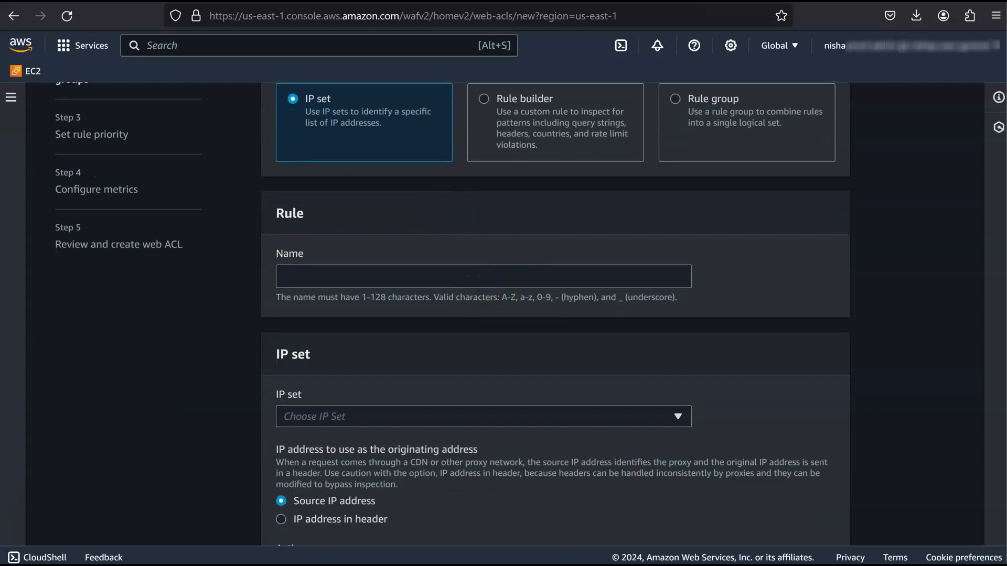
left_click(495, 422)
left_click(496, 450)
left_click(552, 278)
type("nisha-rule")
type("wafrule")
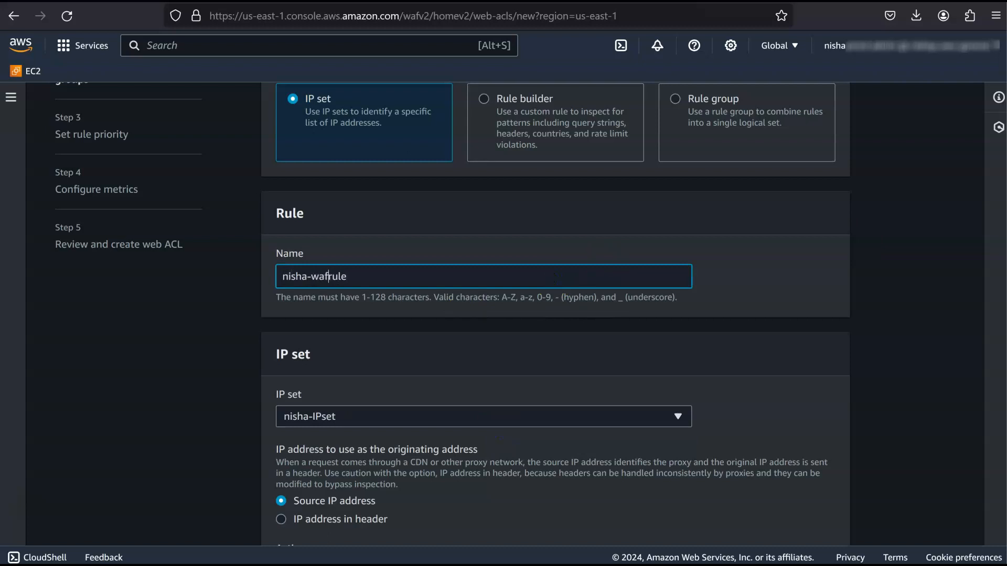
left_click(546, 391)
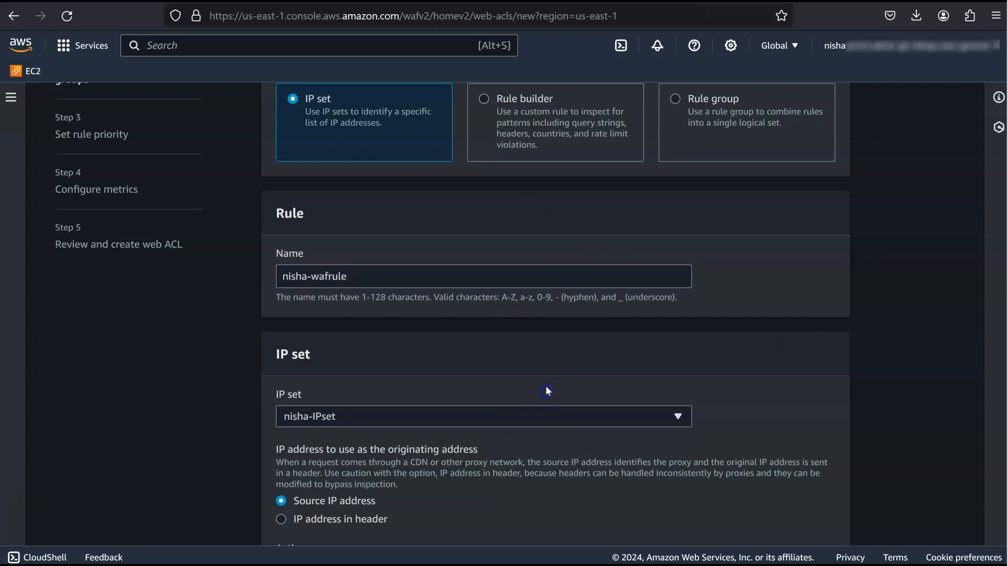
Add the rule with the source IP address as the originating address and Block as the action
scroll(551, 384, "down", 2)
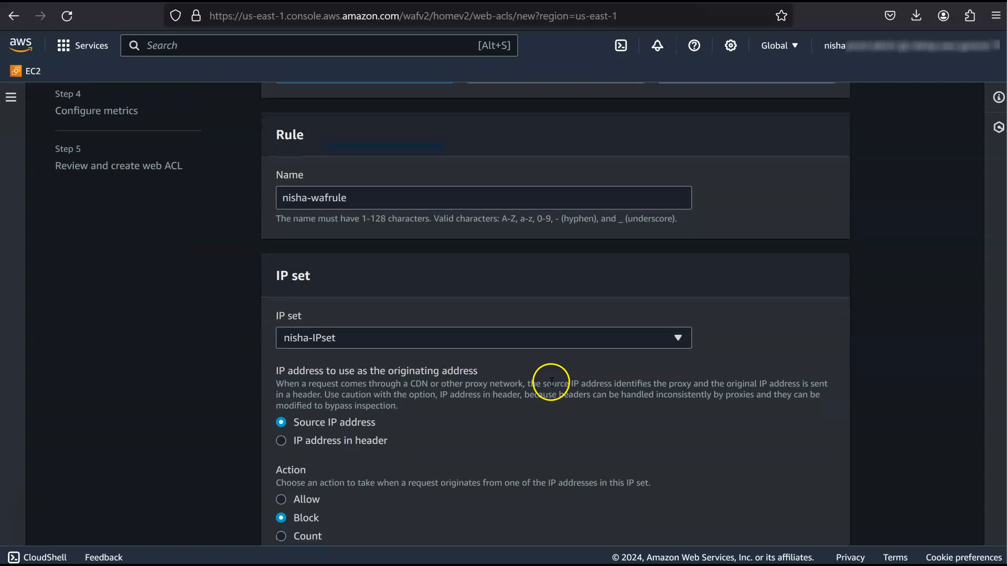
scroll(428, 320, "down", 2)
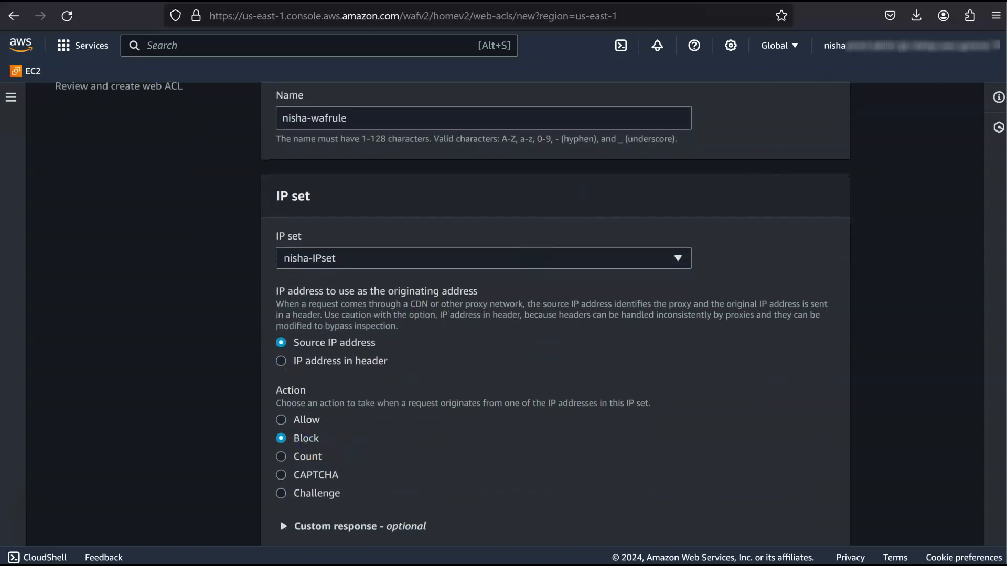
scroll(829, 236, "down", 2)
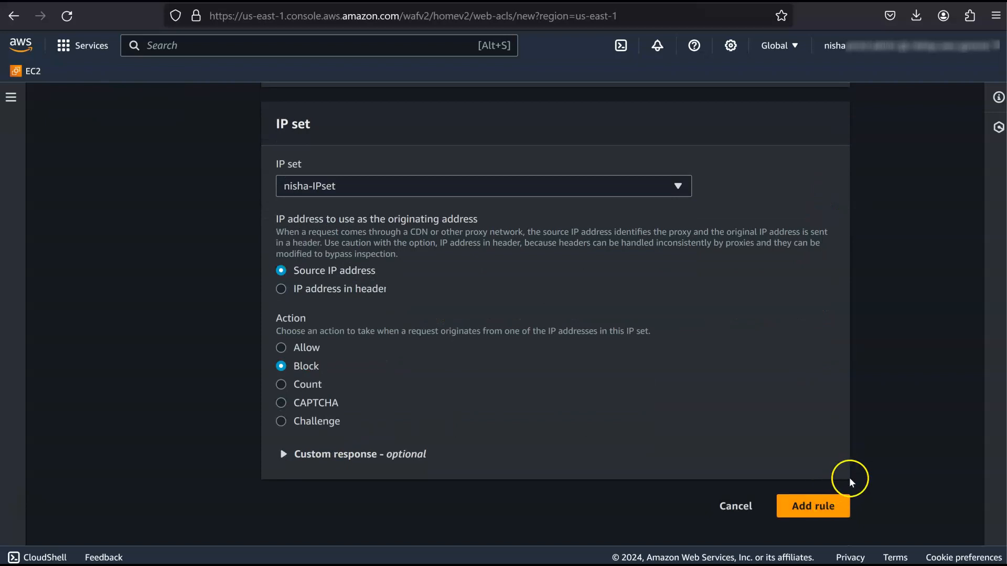
left_click(828, 511)
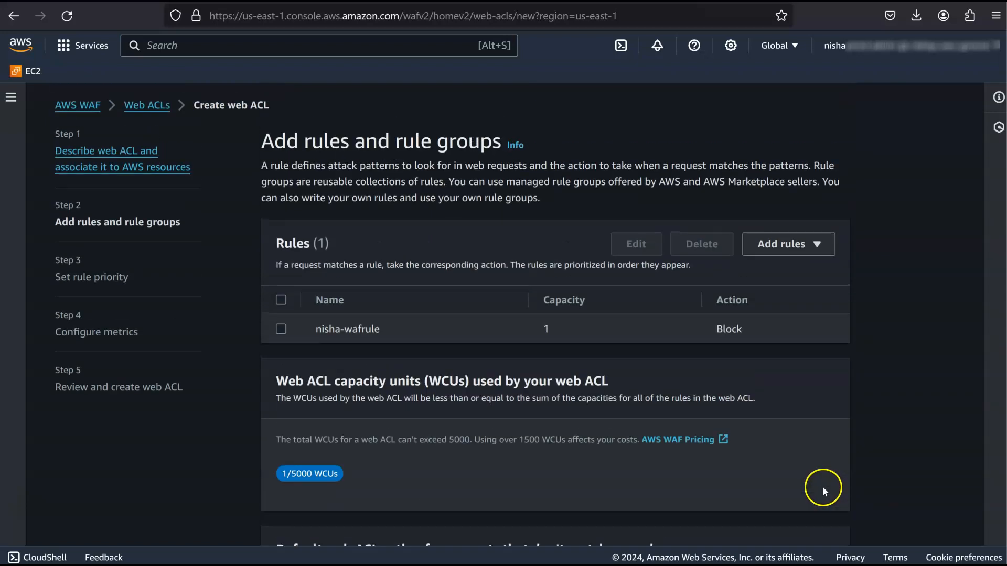
Keep the rule priority and the default CloudWatch metrics and sampling options, and create the web ACL
scroll(822, 486, "down", 10)
left_click(821, 521)
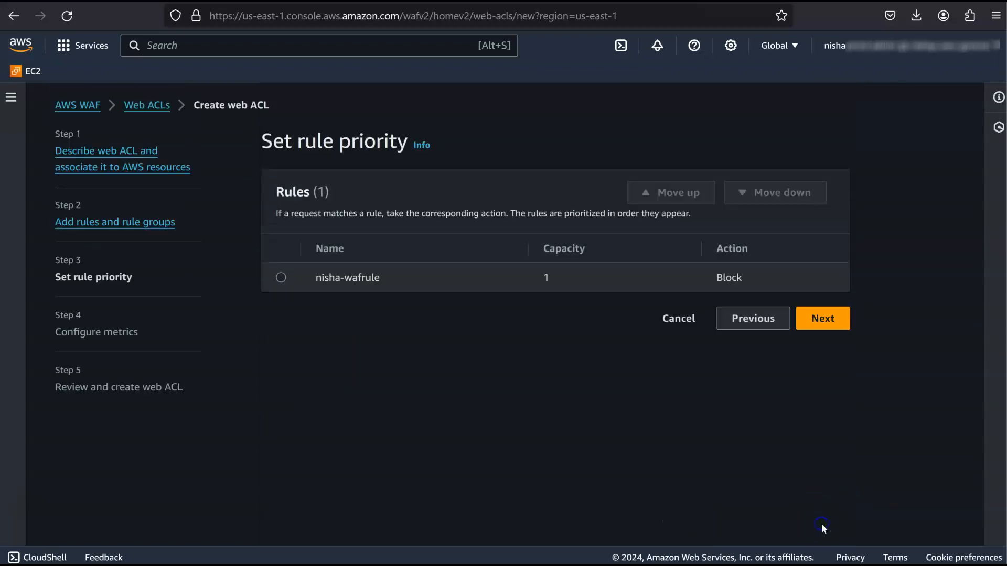
left_click(281, 278)
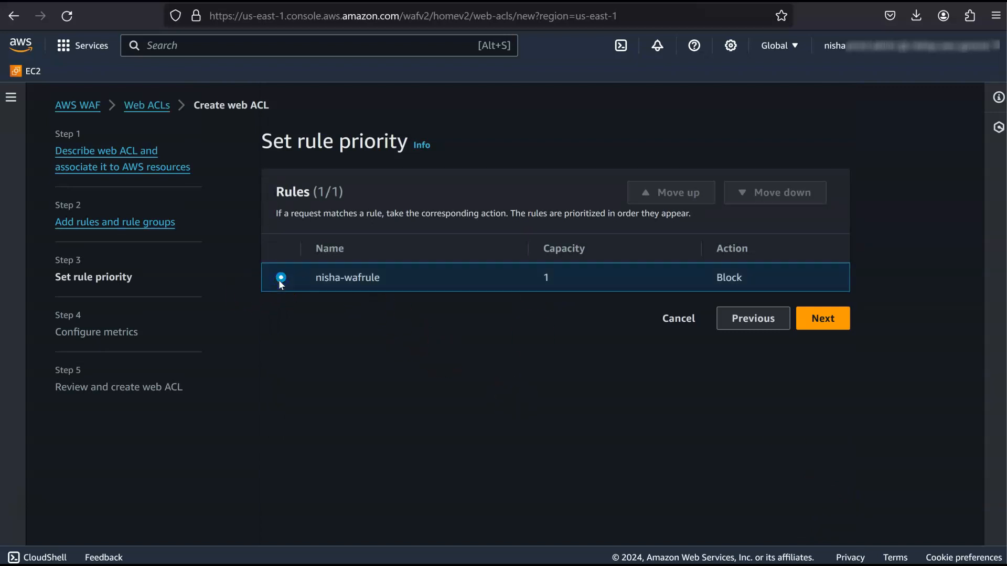
left_click(841, 318)
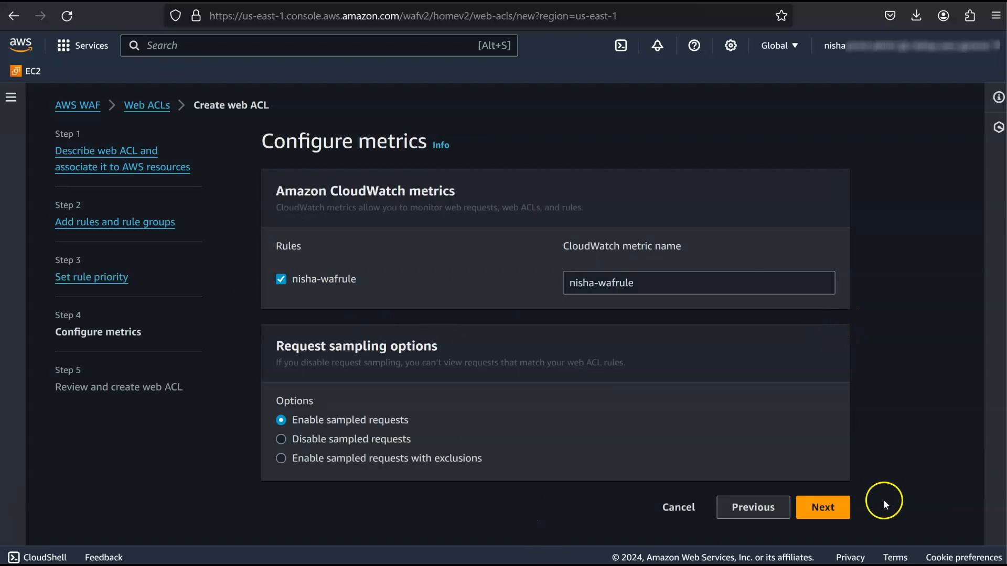
left_click(831, 504)
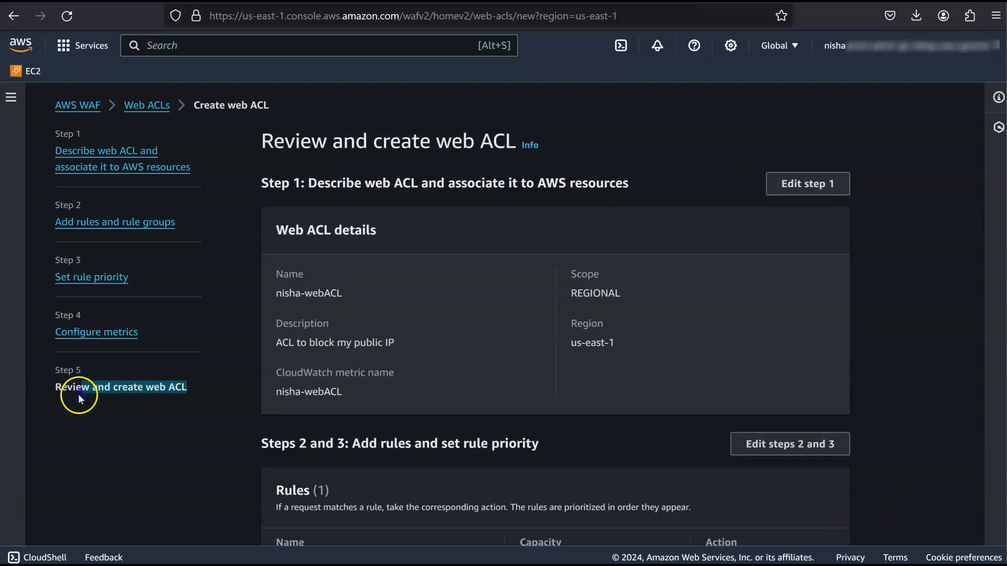
scroll(689, 314, "down", 15)
left_click(808, 522)
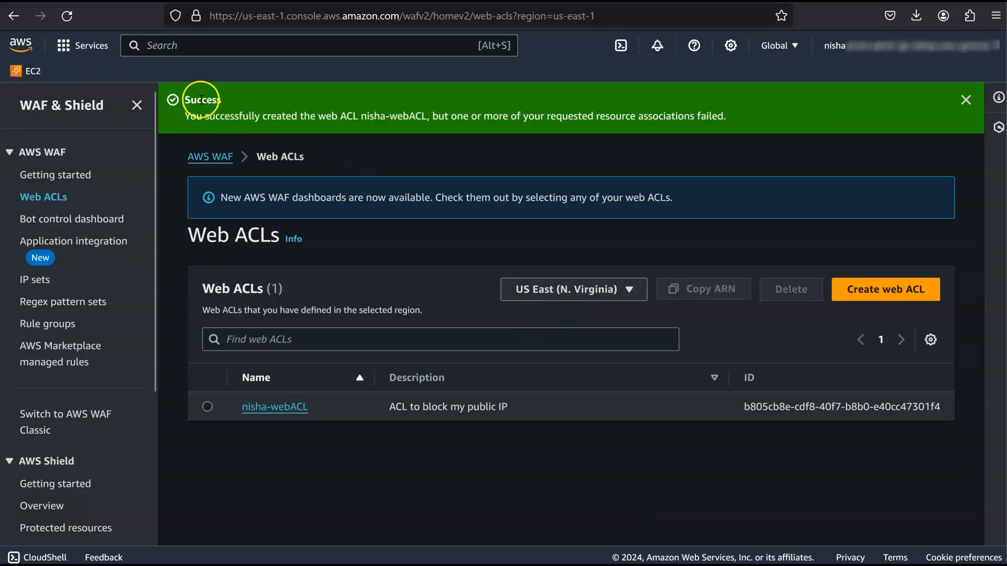
left_click_drag(168, 97, 766, 128)
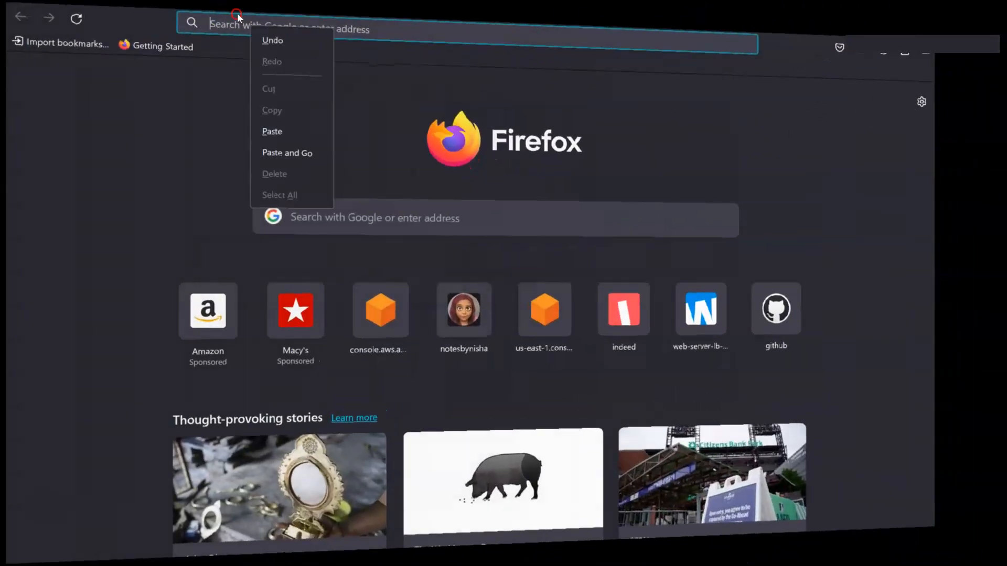
Load the Web-server-LB DNS name in the browser and reload it repeatedly to check whether access is blocked
left_click(293, 153)
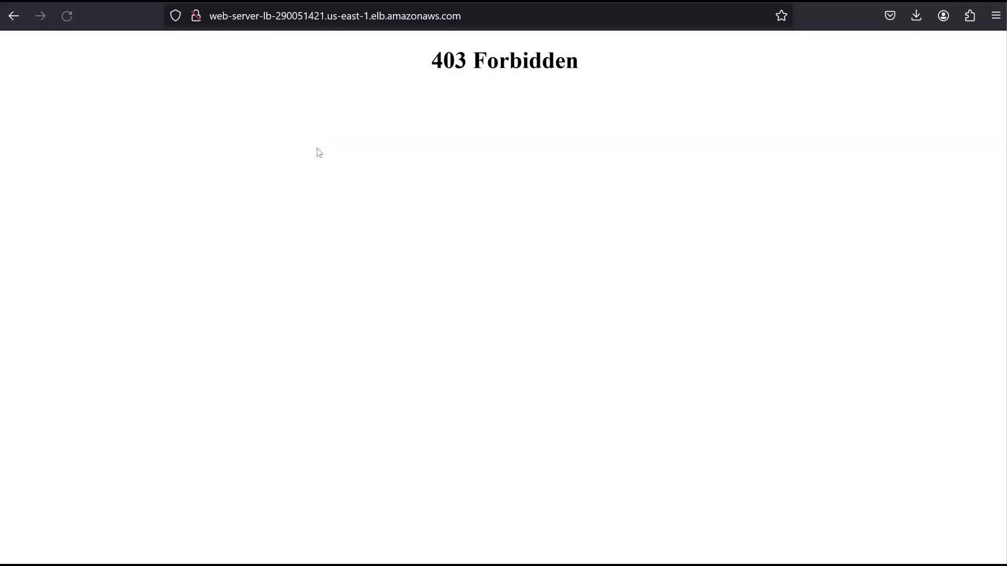
left_click(67, 17)
left_click(67, 19)
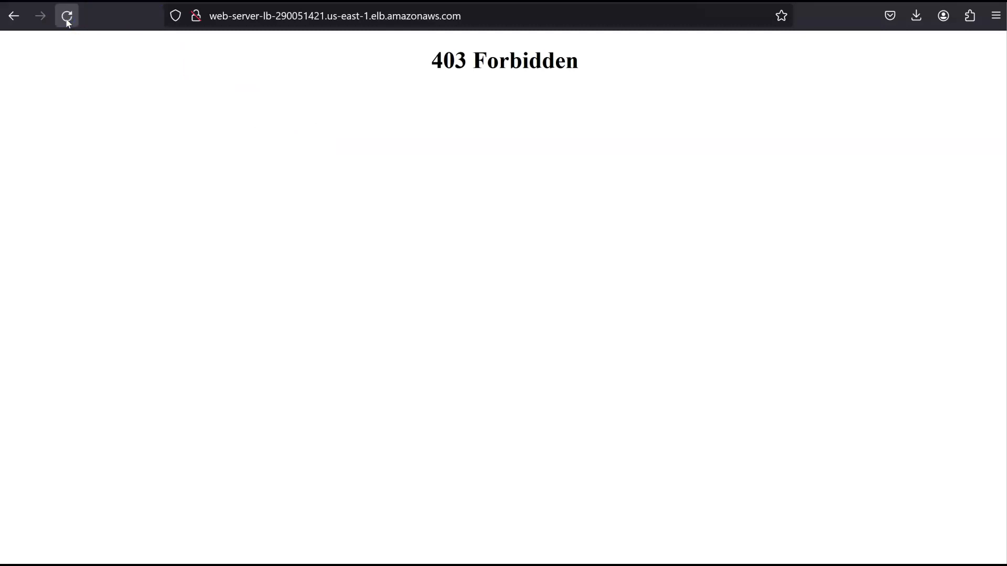
left_click(67, 20)
left_click(67, 20)
left_click(67, 20)
left_click(67, 20)
left_click(67, 20)
left_click(67, 20)
left_click(67, 20)
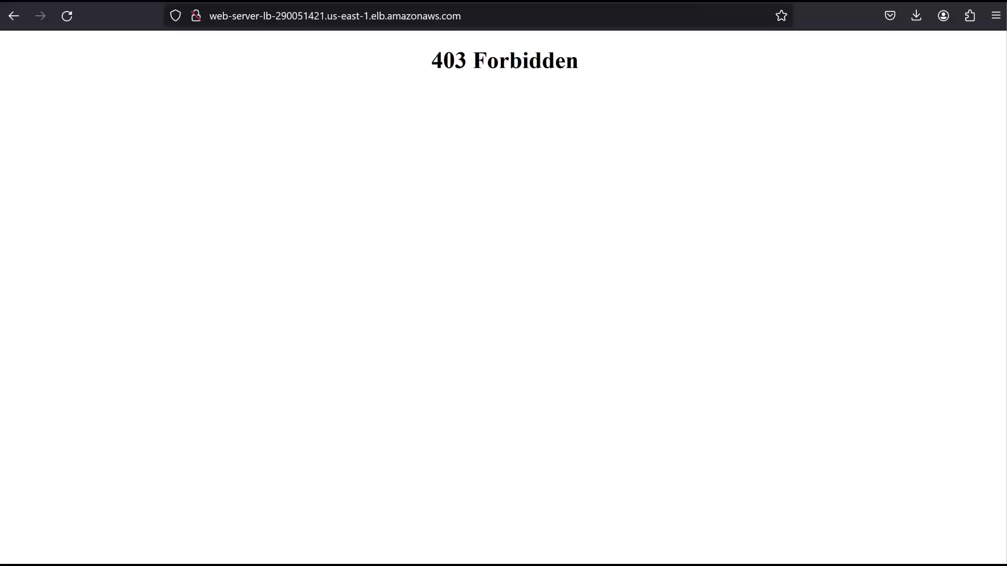
Return to the AWS console and open the IP set ending in "-IPset" in WAF & Shield
left_click(315, 2)
scroll(404, 303, "up", 5)
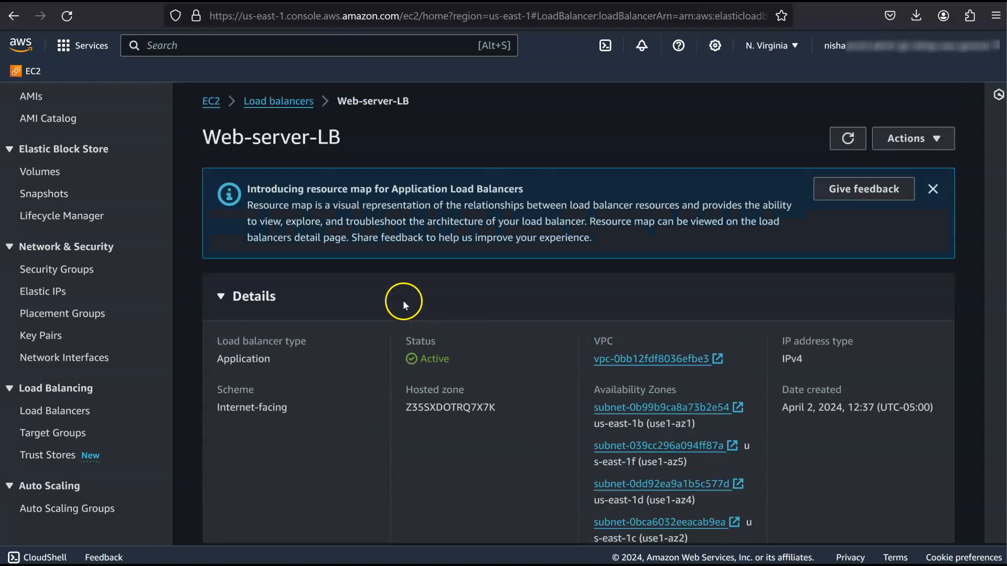
left_click(89, 47)
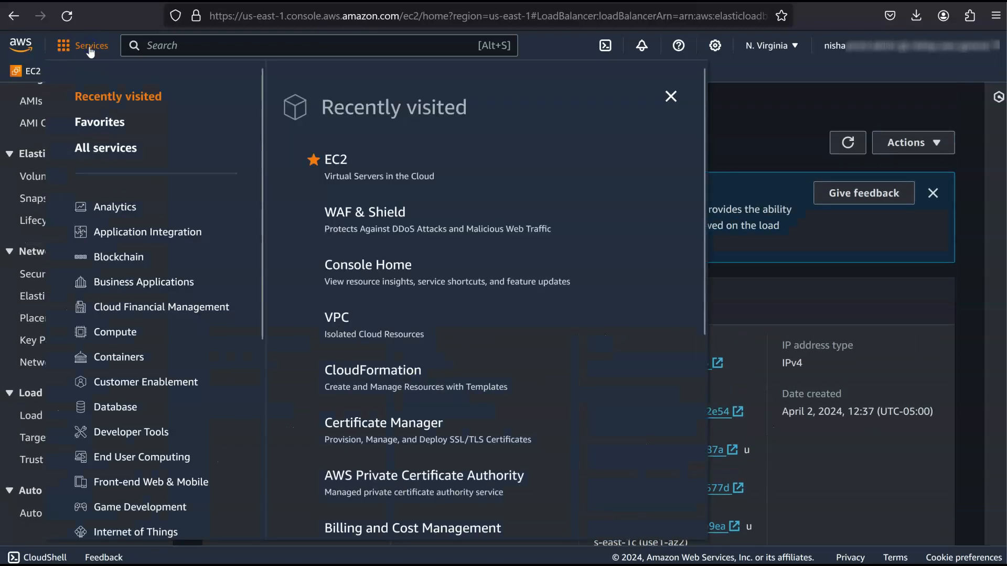
left_click(348, 212)
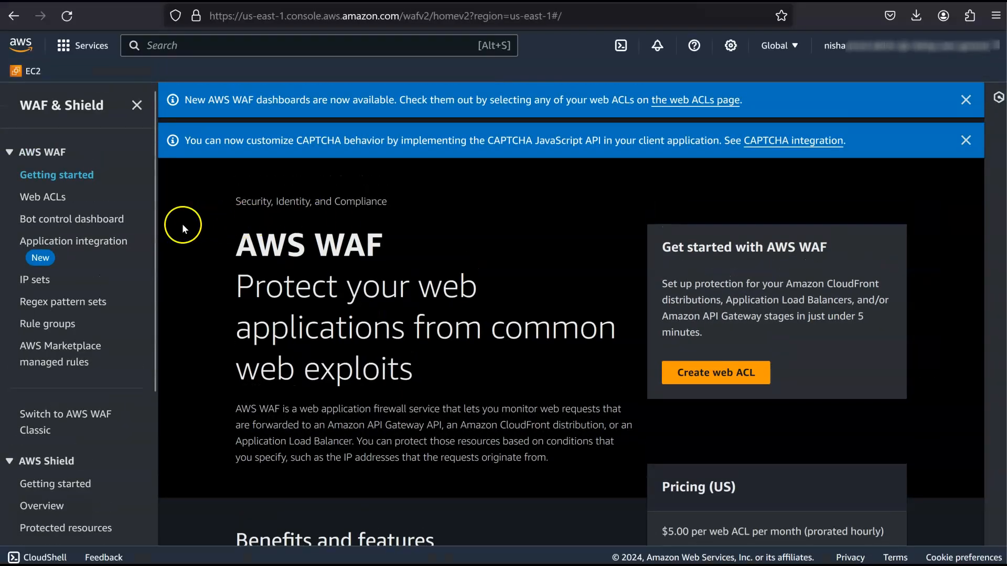
left_click(40, 282)
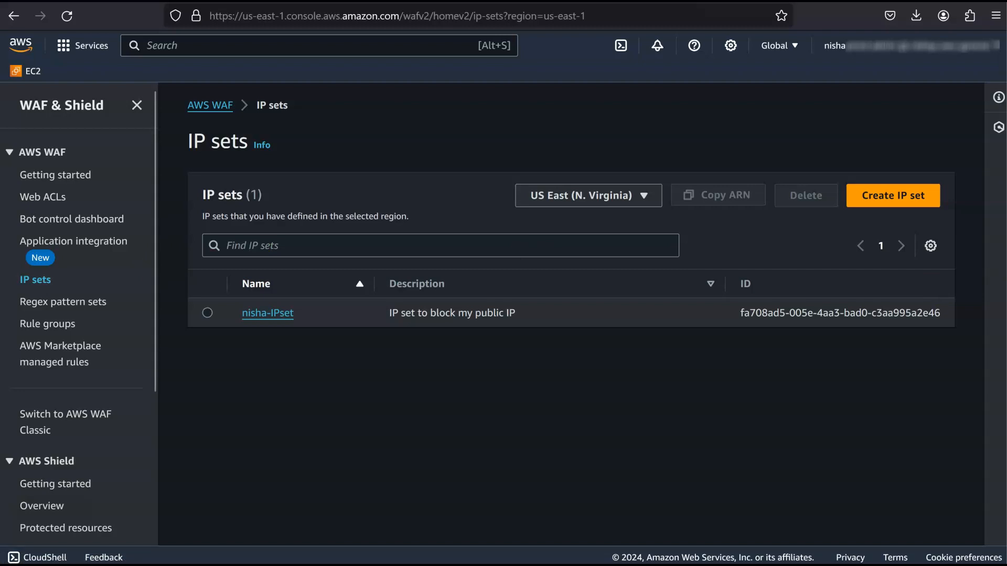
left_click(268, 312)
Delete the public IP address from the IP set, confirming with "delete"
left_click(208, 465)
left_click(783, 373)
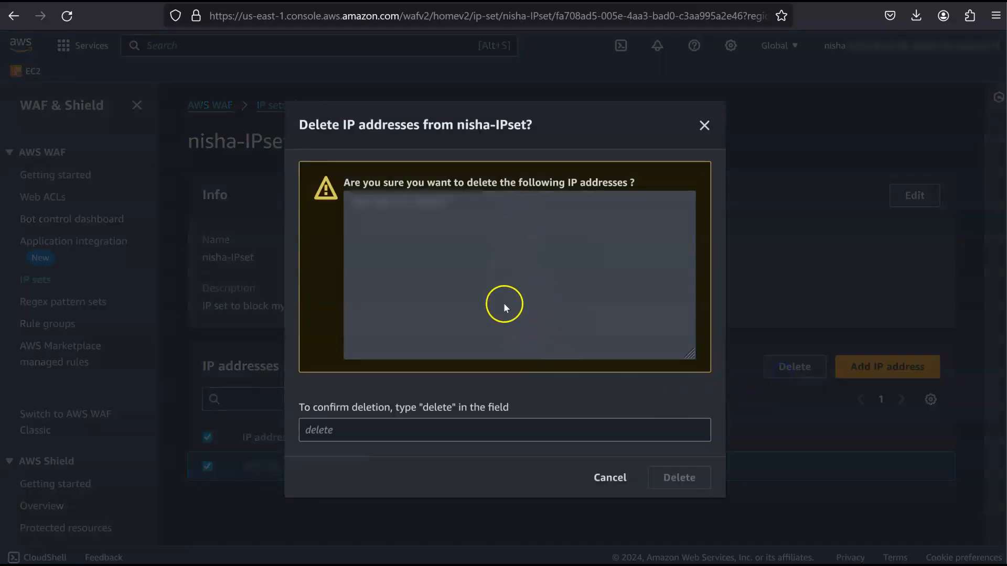
double_click(436, 407)
right_click(435, 408)
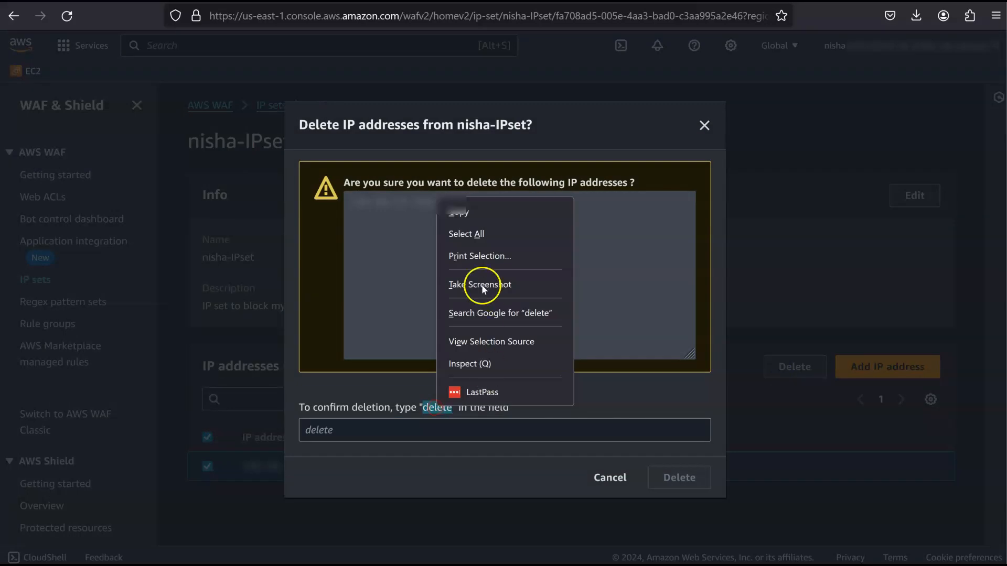
left_click(466, 213)
right_click(404, 431)
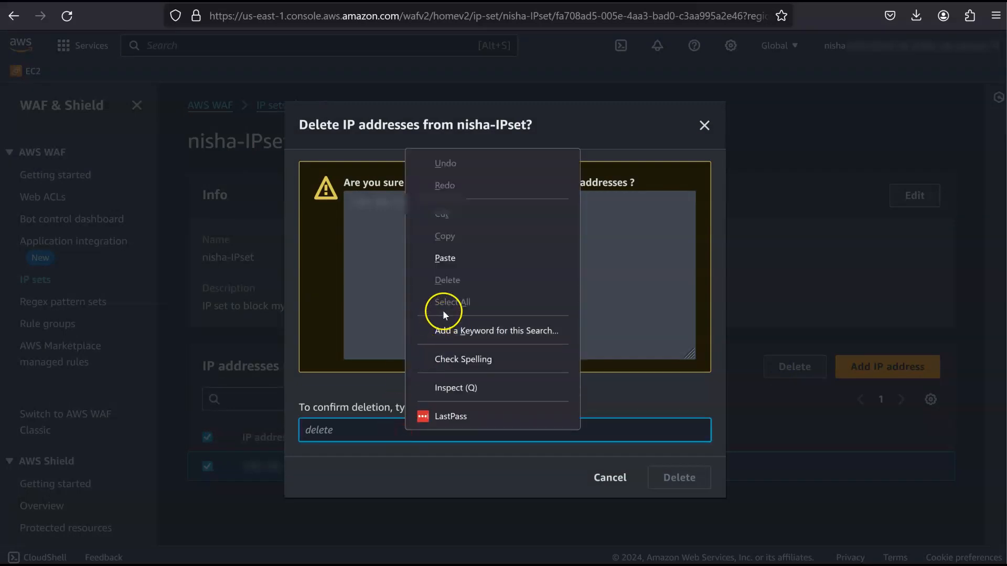
left_click(446, 258)
left_click(676, 477)
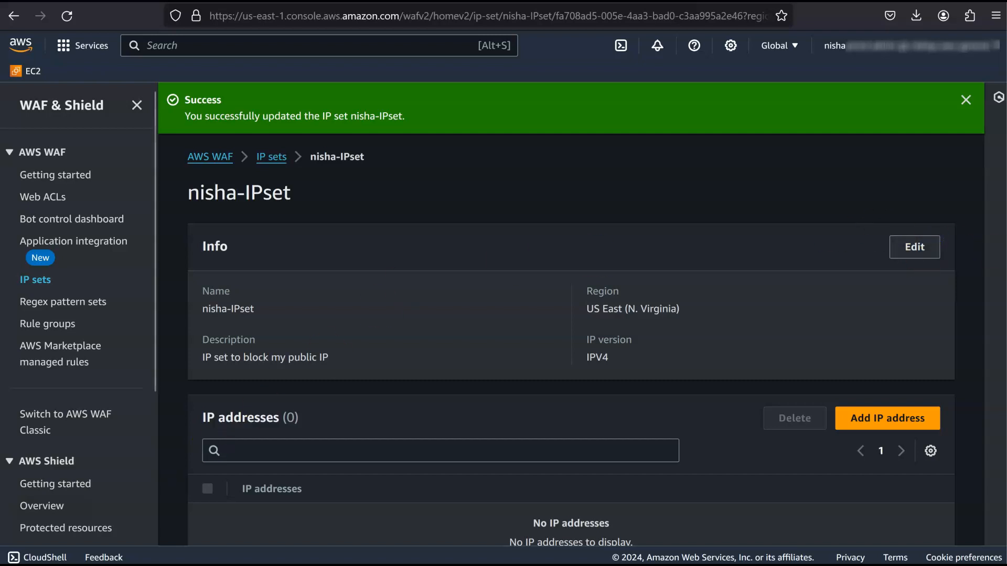
scroll(85, 524, "down", 2)
Open the Web-server-LB load balancer's details in EC2 and copy its DNS name
left_click(84, 45)
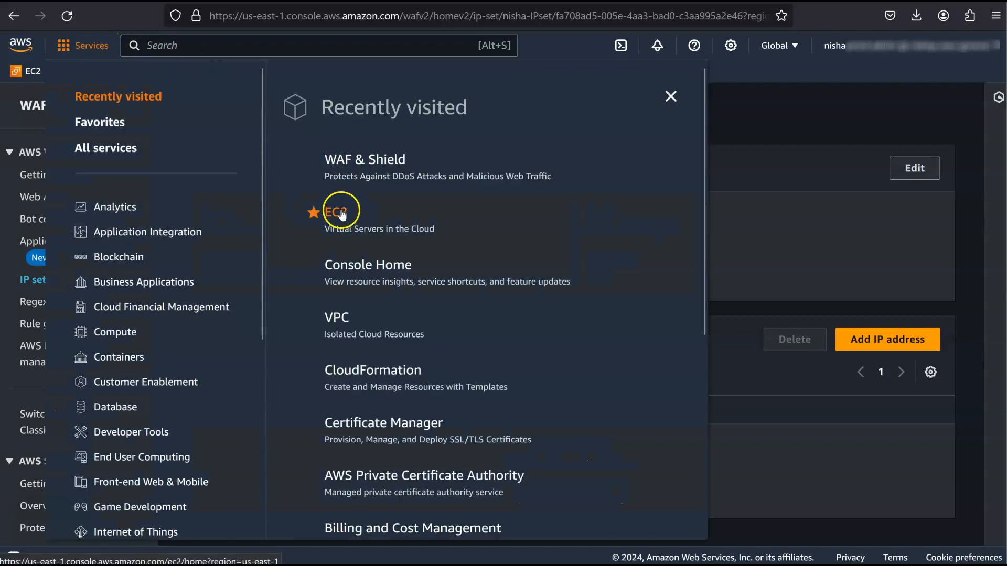
left_click(282, 210)
scroll(44, 383, "down", 5)
scroll(43, 383, "down", 2)
left_click(54, 410)
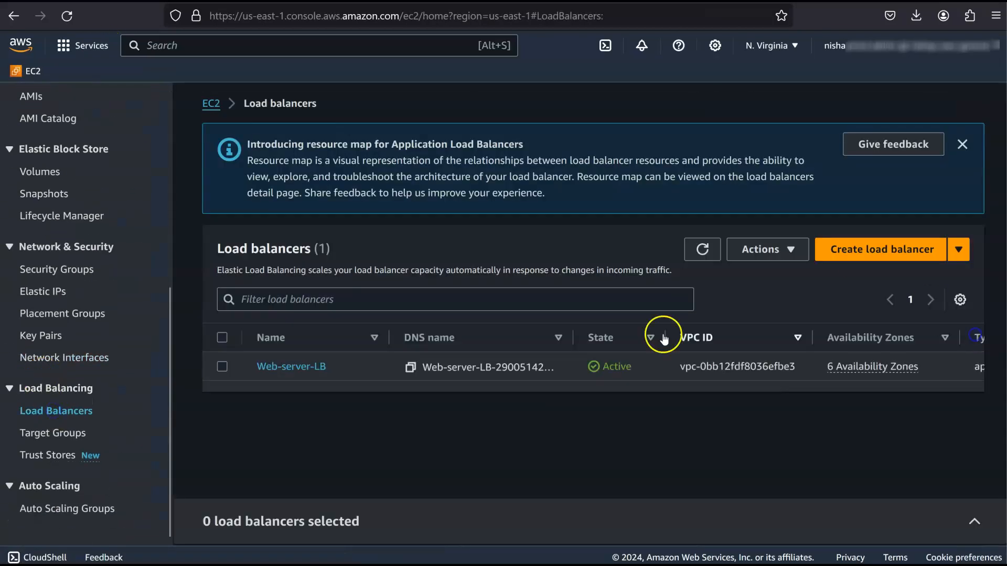
left_click(286, 363)
scroll(565, 285, "down", 5)
left_click(615, 270)
Load the copied DNS name in a new browser tab and reload it several times to check the server responses
key("ctrl+t")
right_click(247, 15)
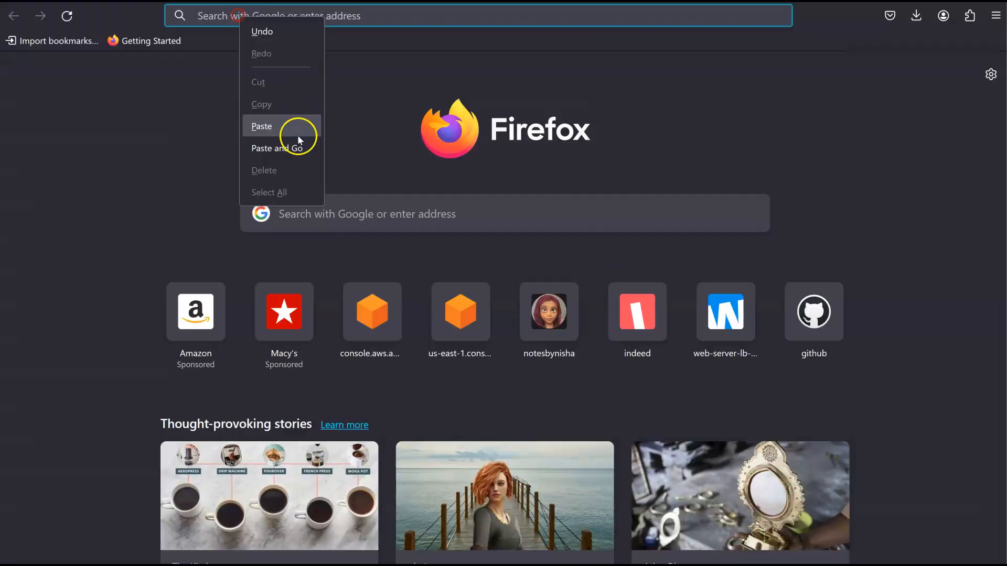
left_click(294, 146)
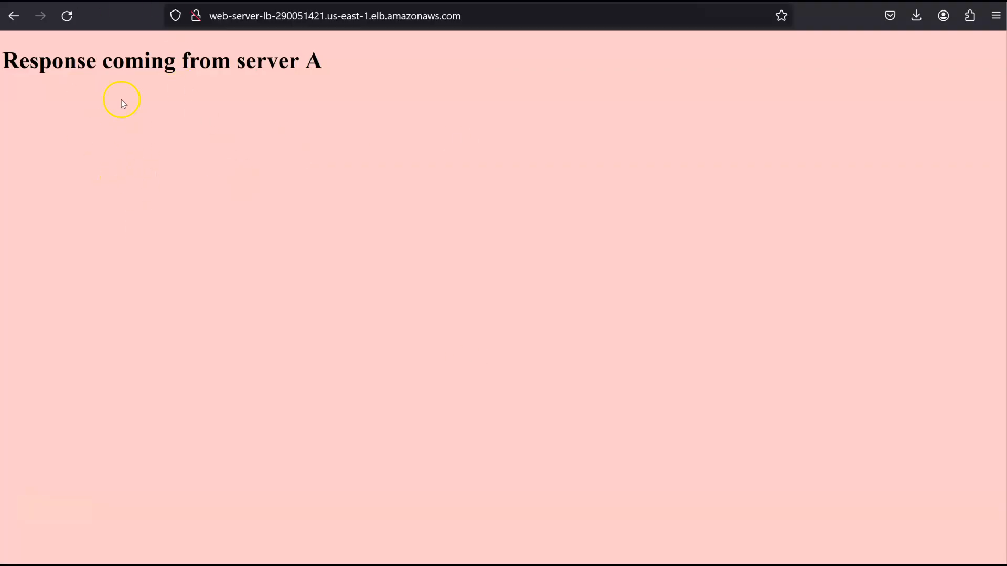
left_click(69, 18)
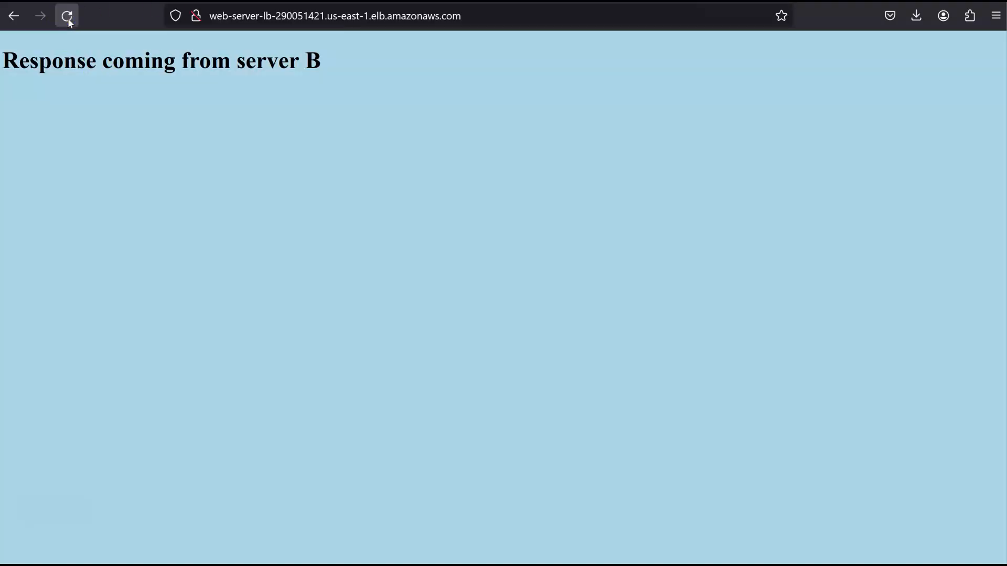
left_click(71, 22)
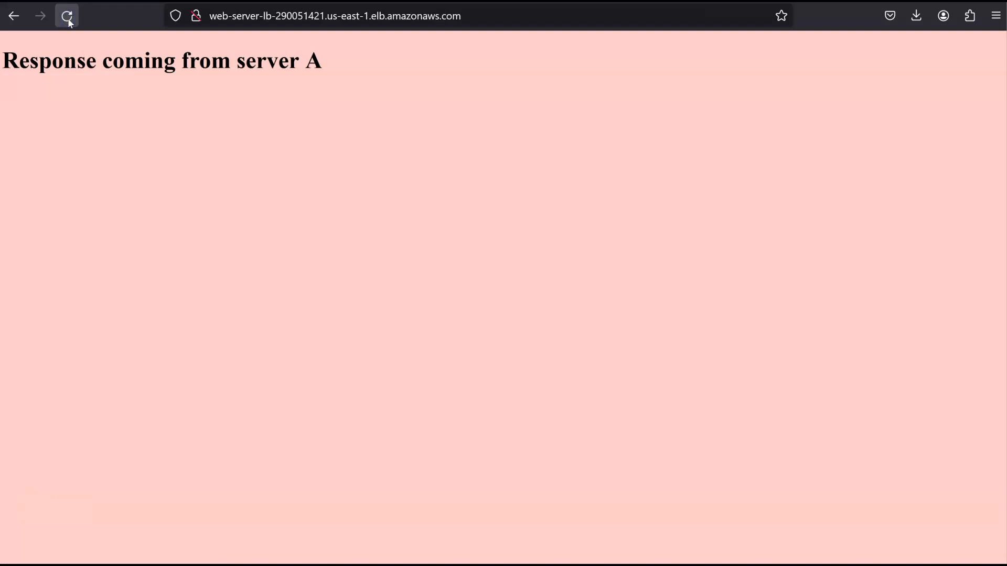
left_click(70, 23)
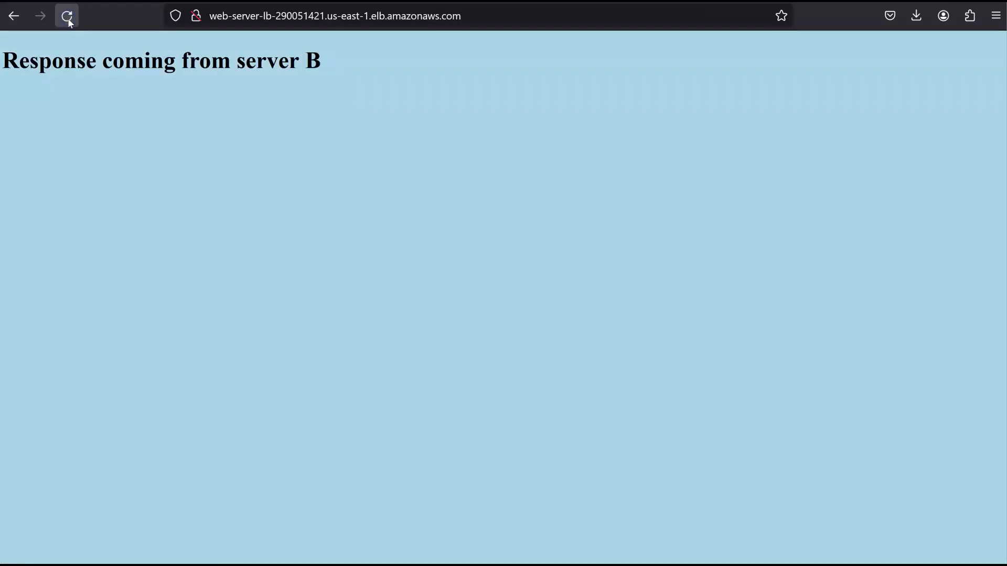
left_click(71, 23)
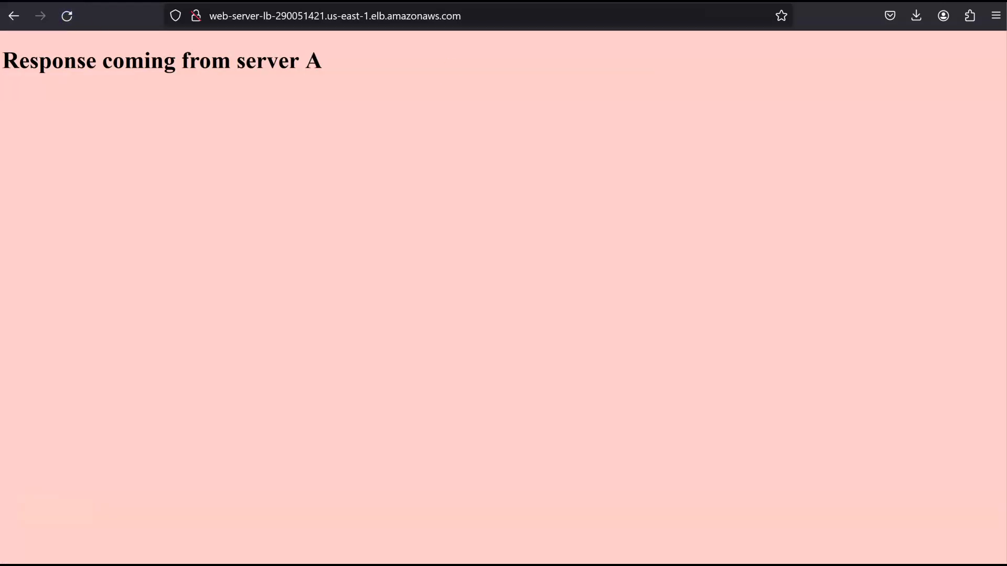
key("super+d")
key("super+d")
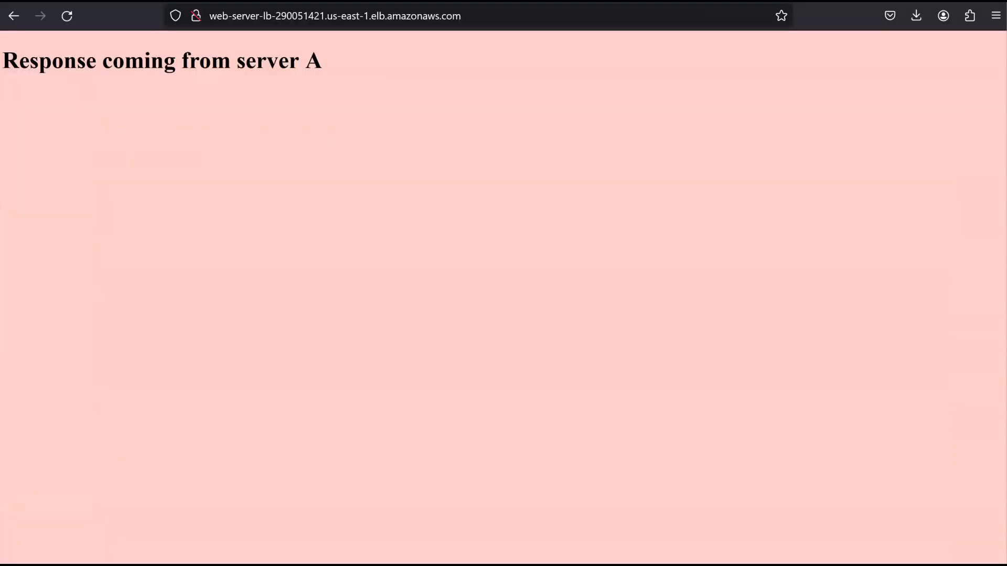